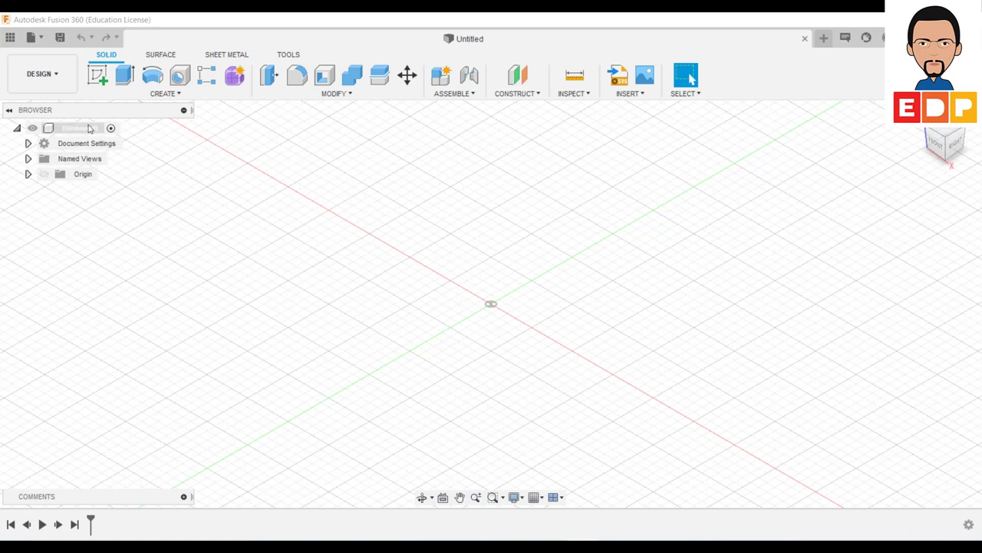
# Step: On the horizontal plane, sketch a center rectangle anchored at the origin
pyautogui.click(99, 75)
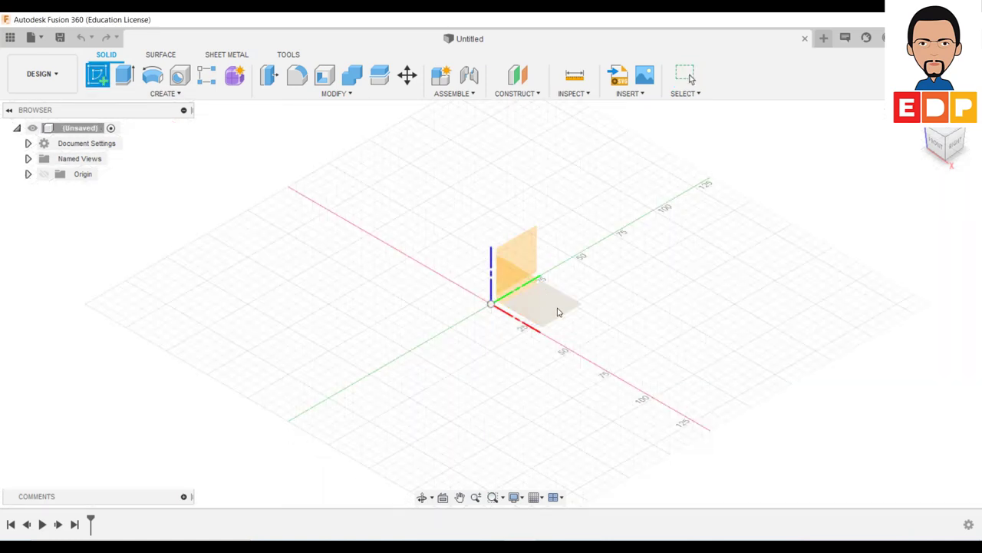
pyautogui.click(558, 310)
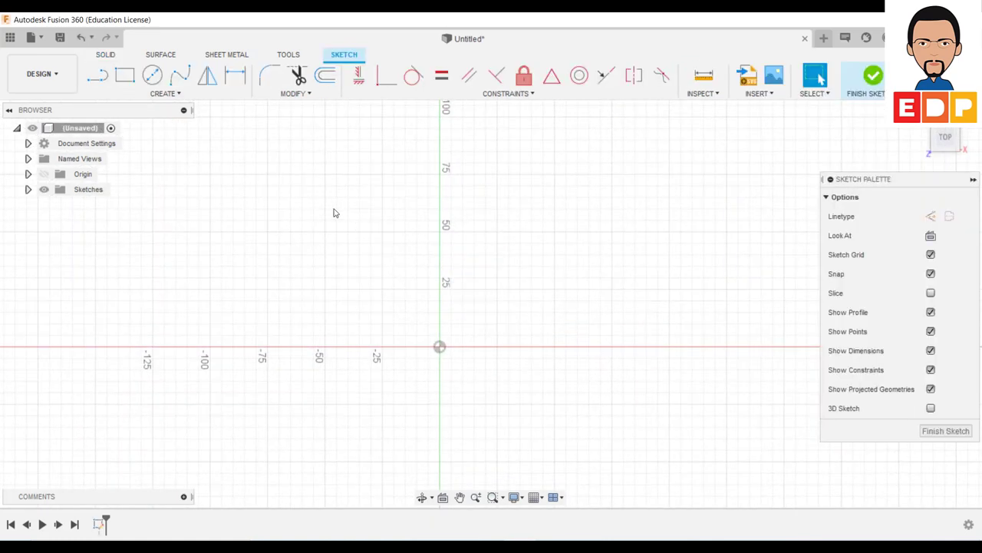
pyautogui.click(131, 95)
pyautogui.moveTo(113, 122)
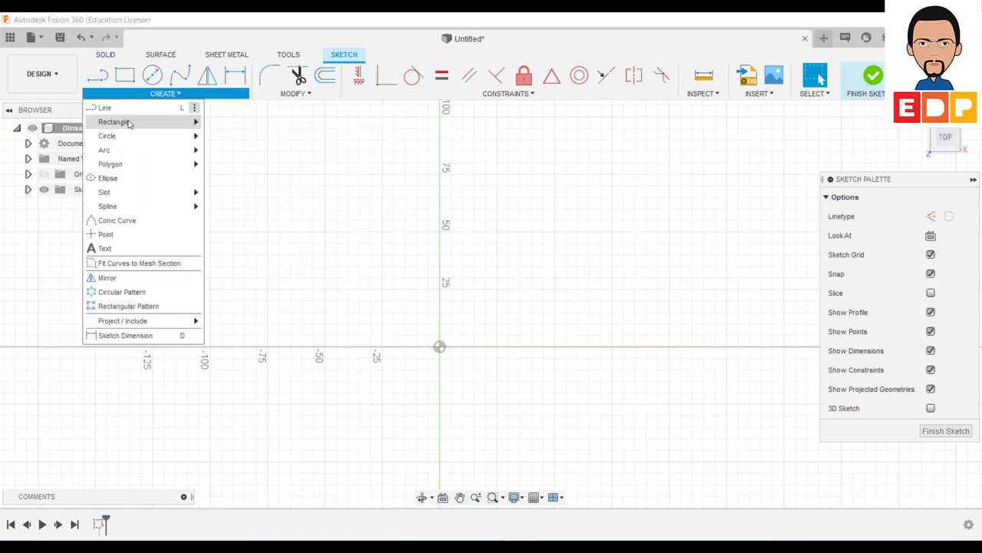
pyautogui.click(240, 150)
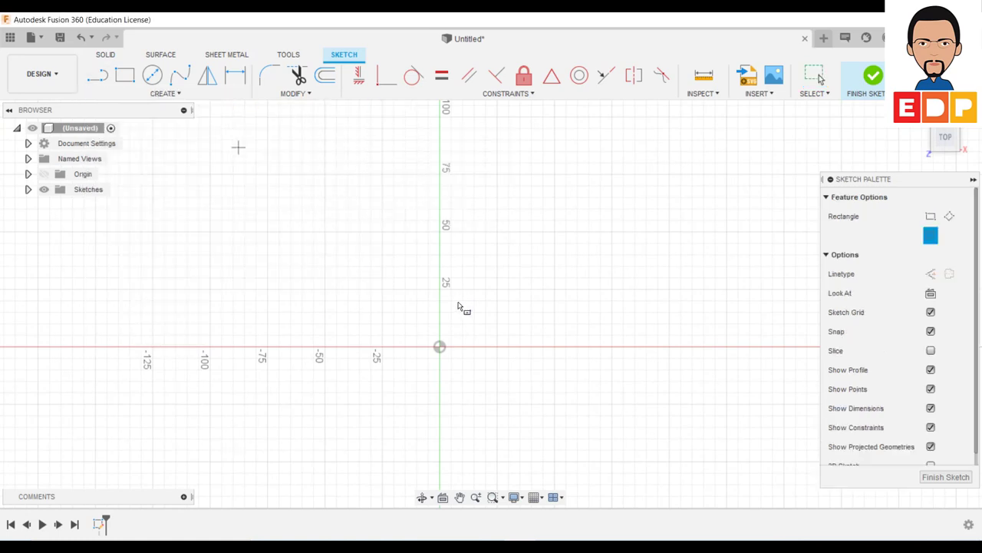
pyautogui.click(440, 348)
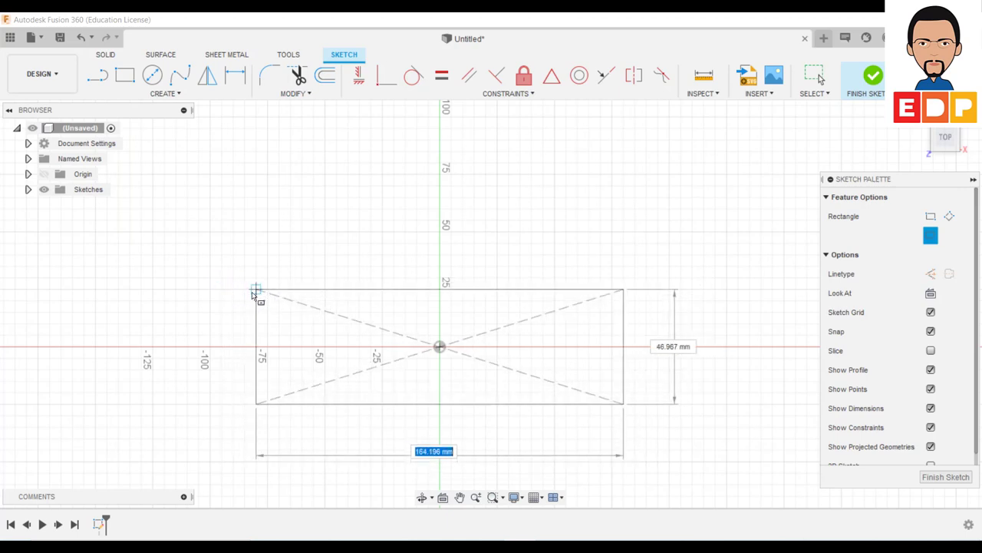
pyautogui.click(244, 290)
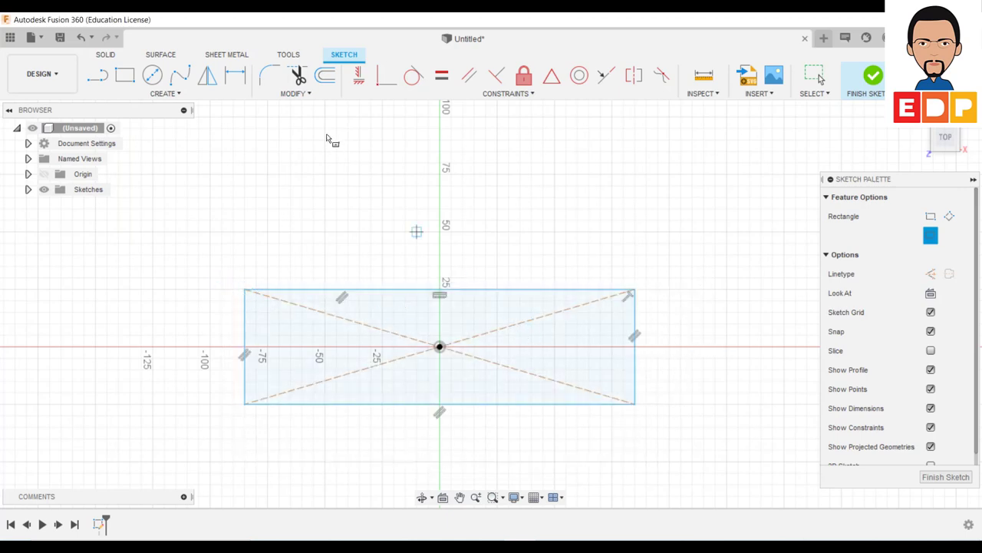
# Step: Dimension the rectangle 100 mm wide by 30 mm high and finish the sketch
pyautogui.click(236, 74)
pyautogui.click(390, 290)
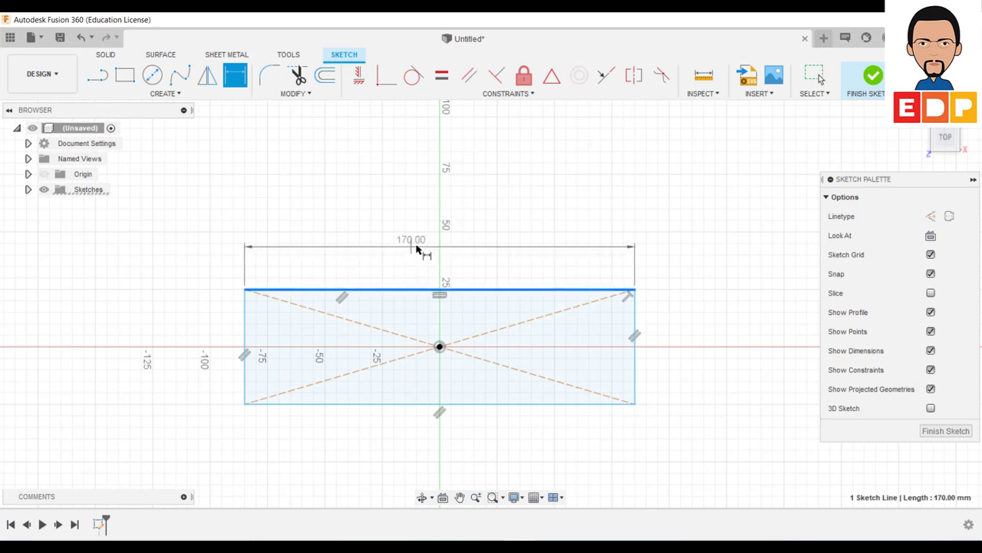
pyautogui.click(421, 244)
pyautogui.write('100')
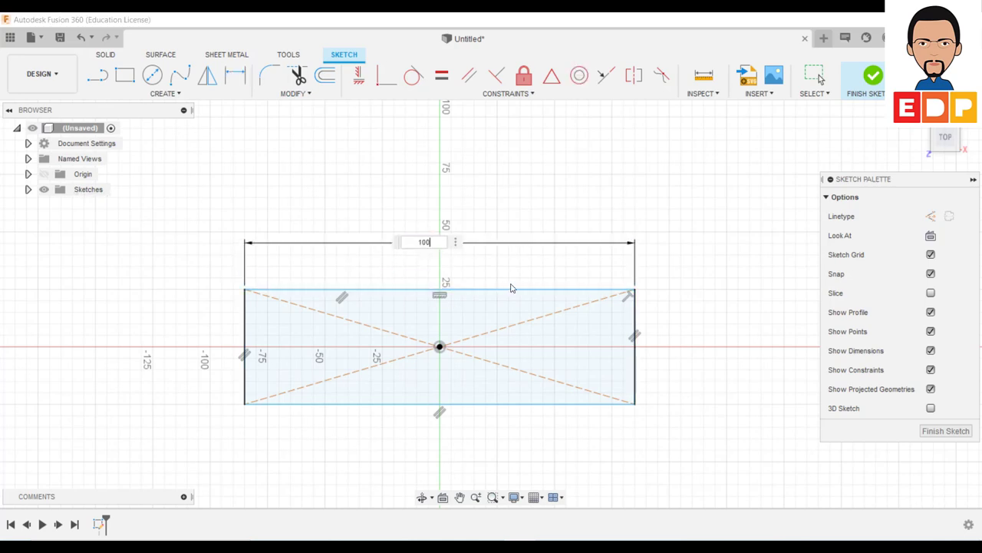
pyautogui.press('Return')
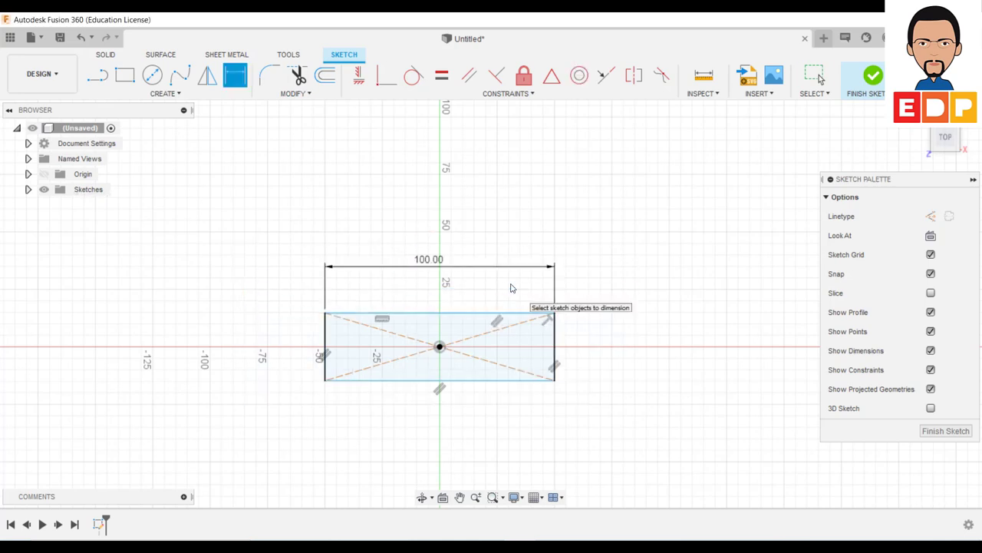
pyautogui.click(325, 350)
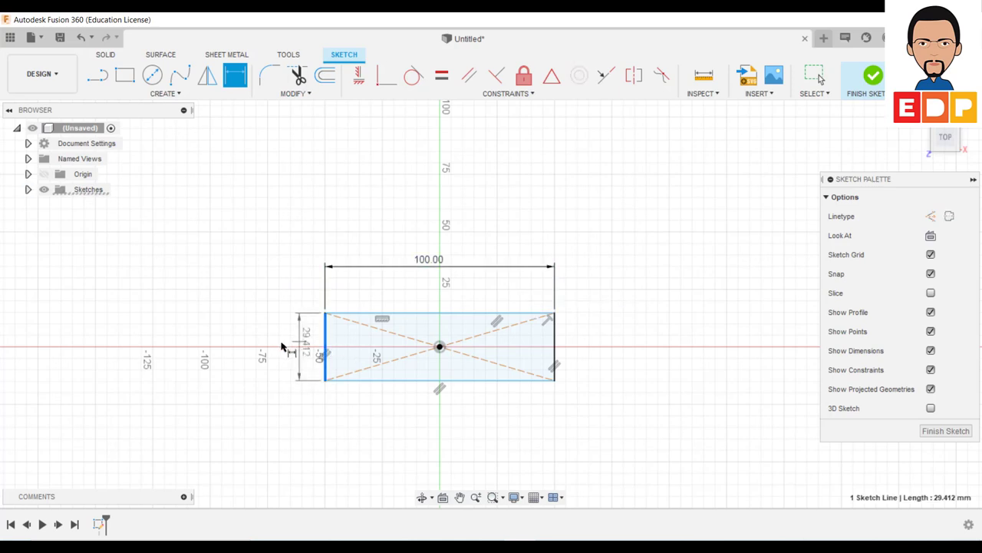
pyautogui.click(270, 349)
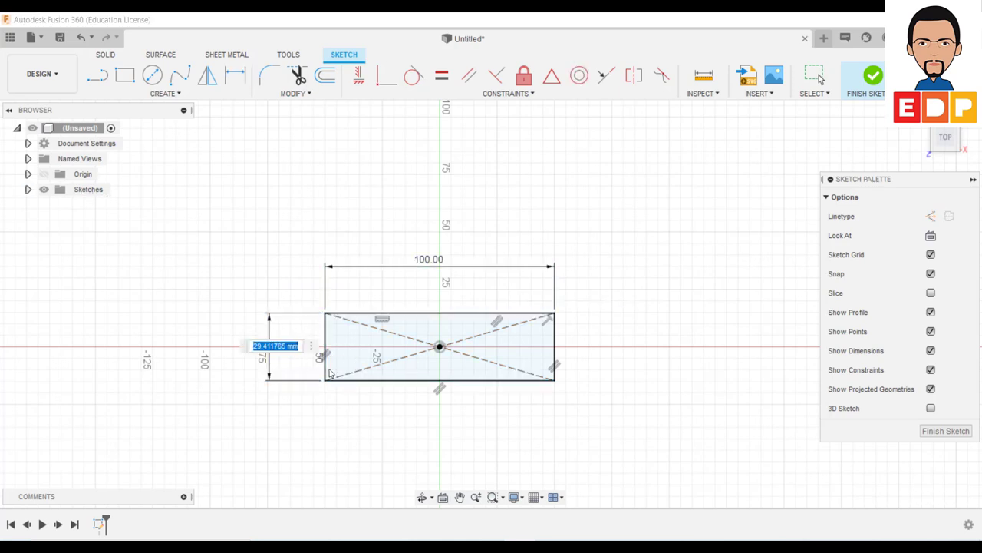
pyautogui.write('30')
pyautogui.press('Return')
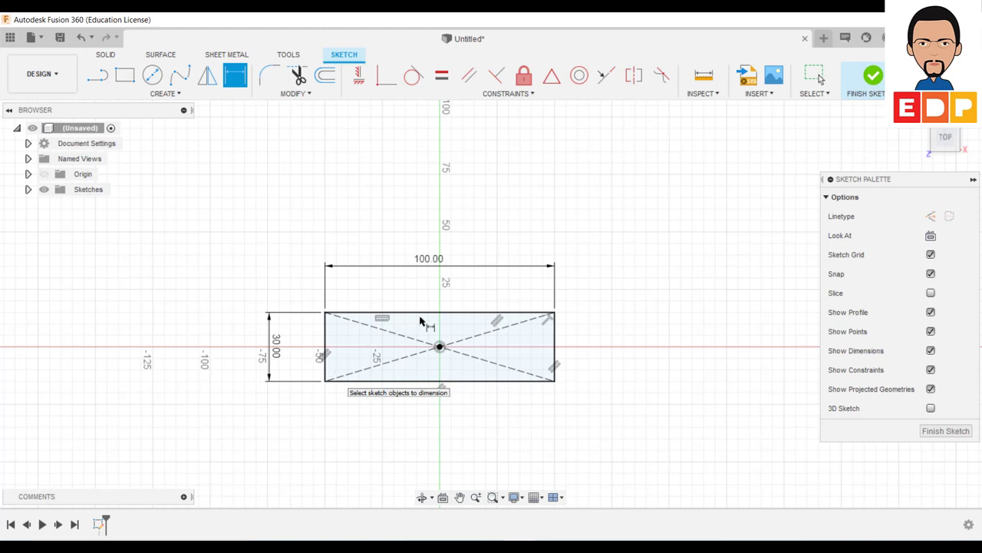
pyautogui.click(946, 431)
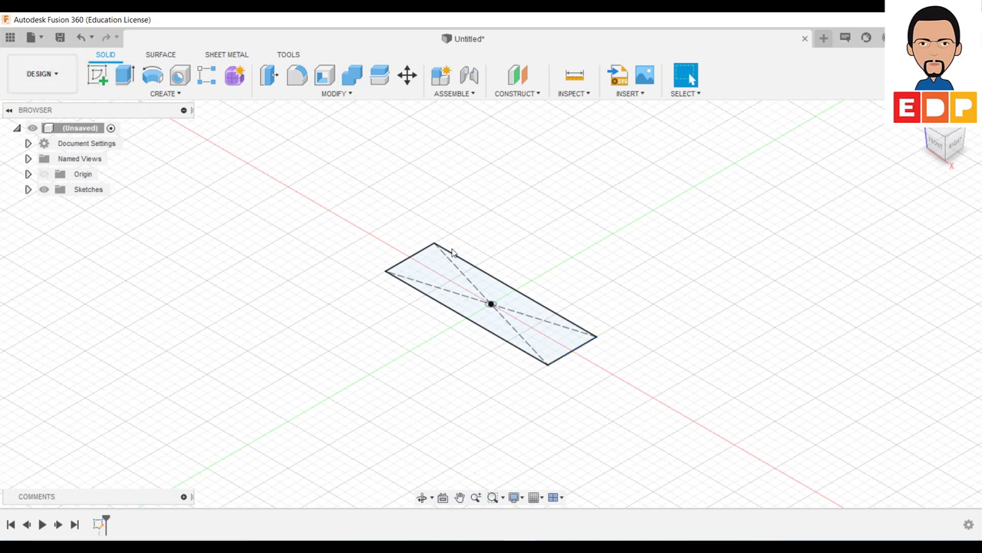
# Step: Extrude the 100 × 30 mm rectangle 5 mm symmetrically into a new solid body
pyautogui.click(123, 77)
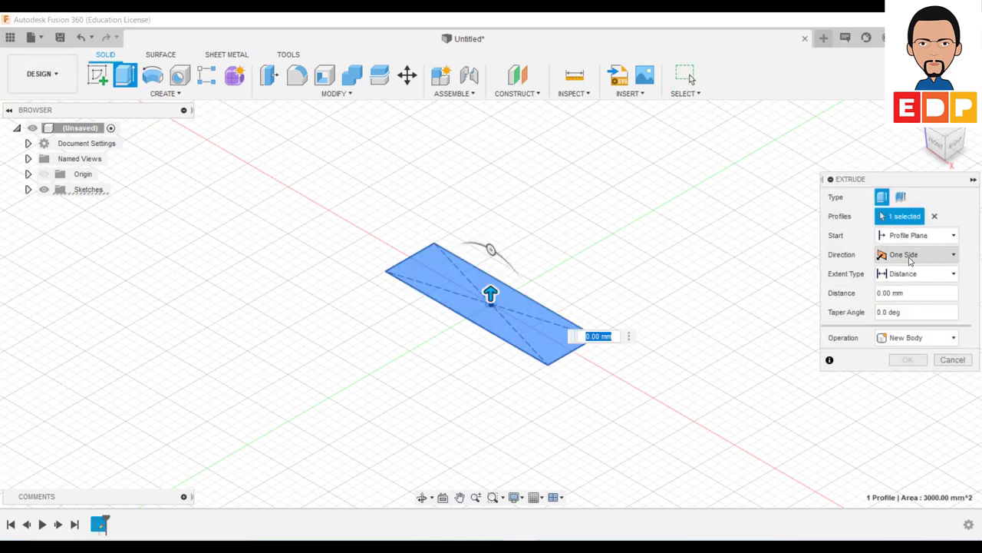
pyautogui.click(913, 258)
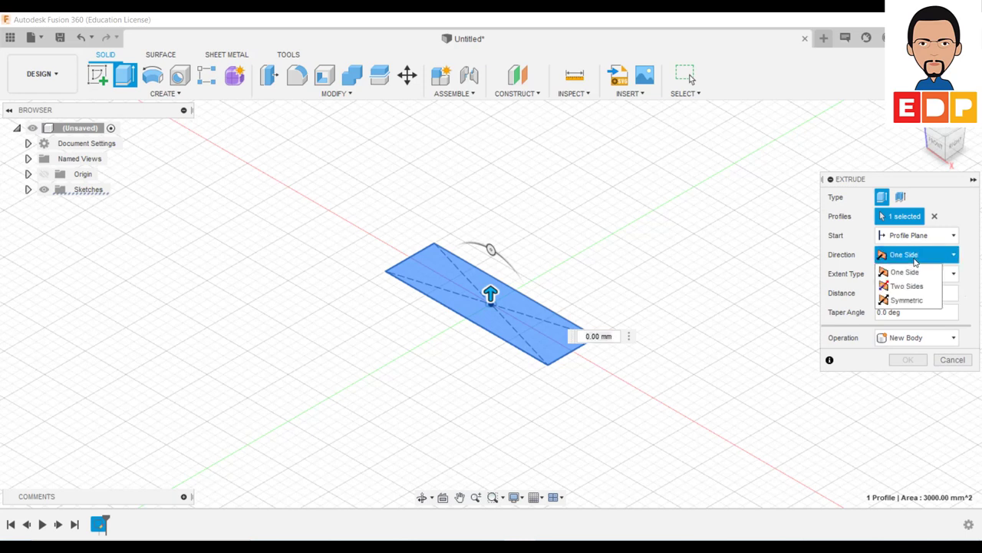
pyautogui.click(911, 301)
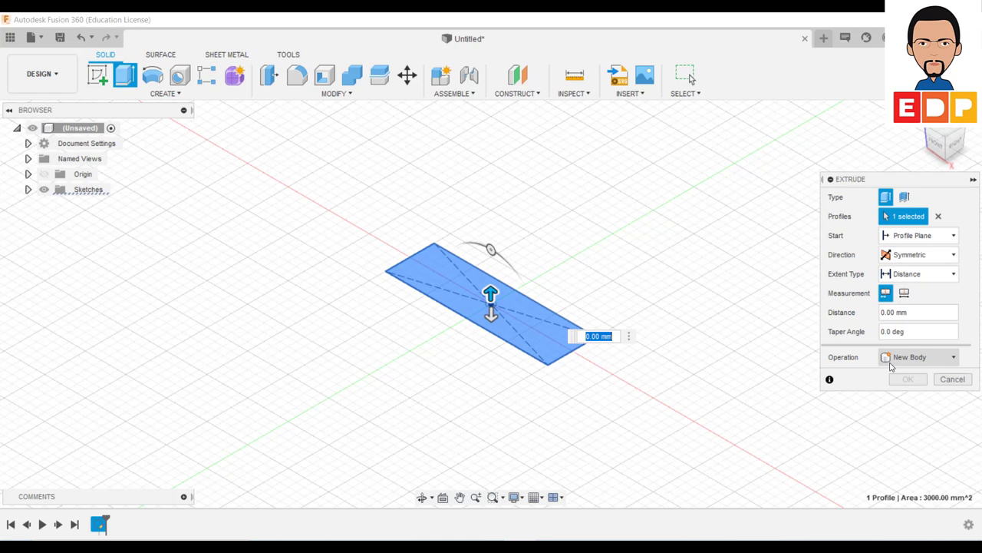
pyautogui.write('5')
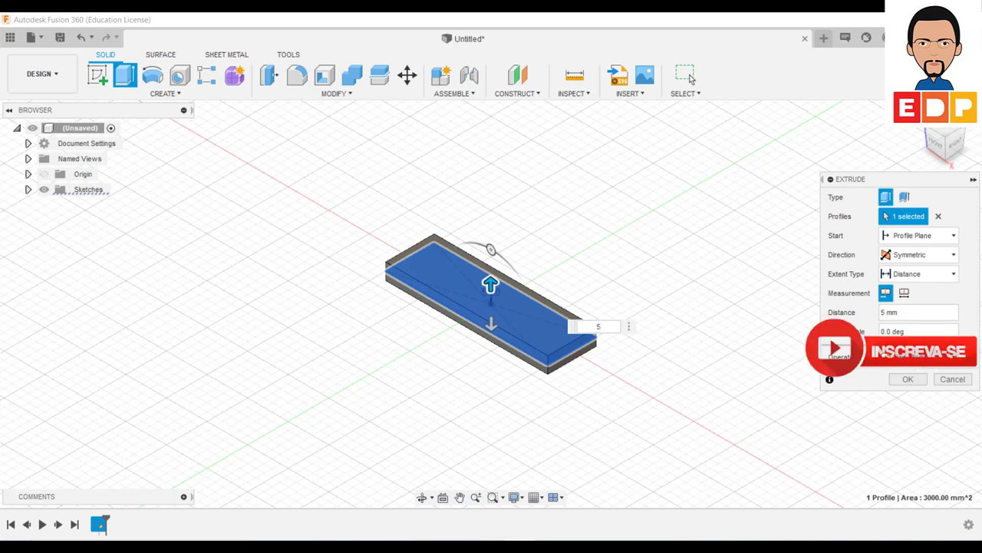
pyautogui.click(908, 379)
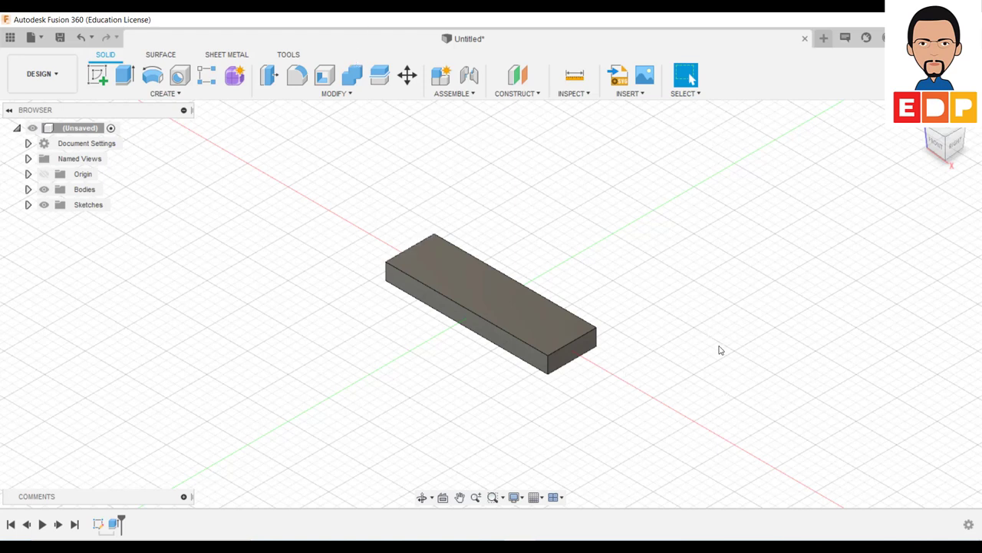
pyautogui.moveTo(720, 350); pyautogui.dragTo(393, 238, button='middle')
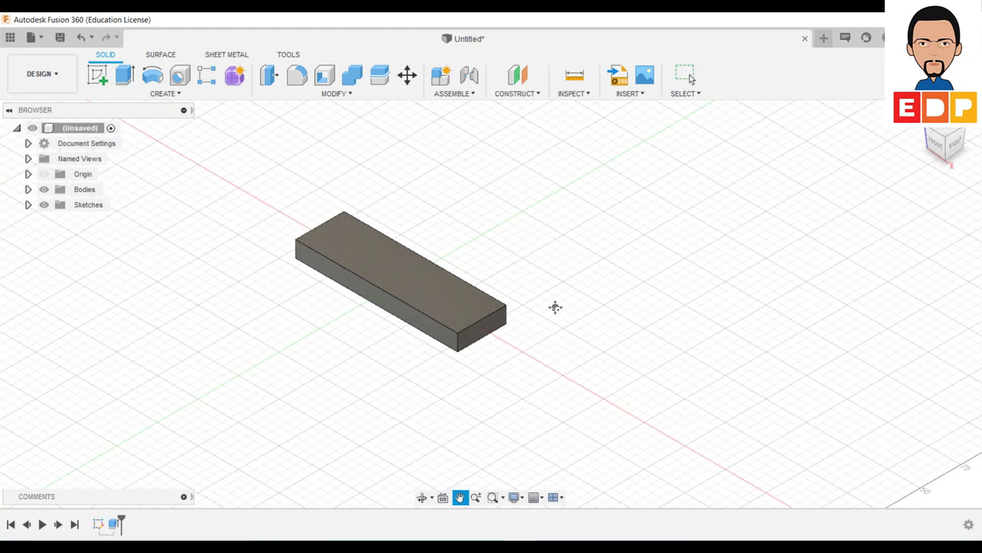
# Step: On the vertical origin plane, sketch a center rectangle centred on the horizontal axis
pyautogui.click(101, 85)
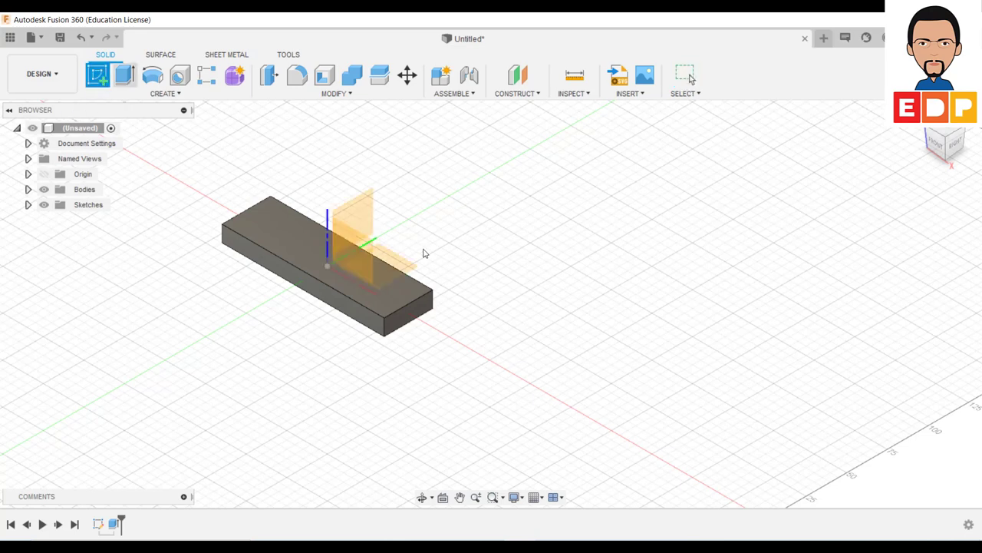
pyautogui.click(362, 216)
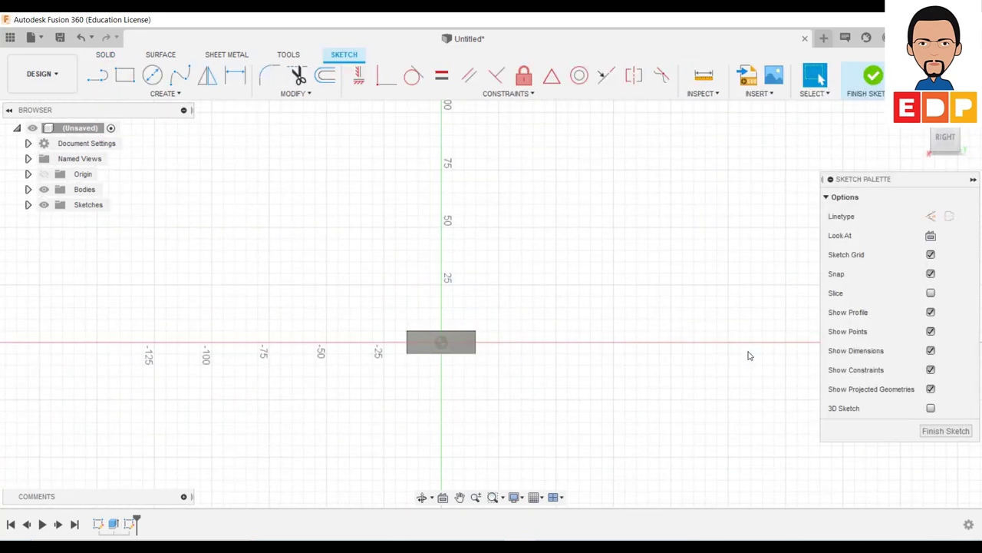
pyautogui.click(125, 74)
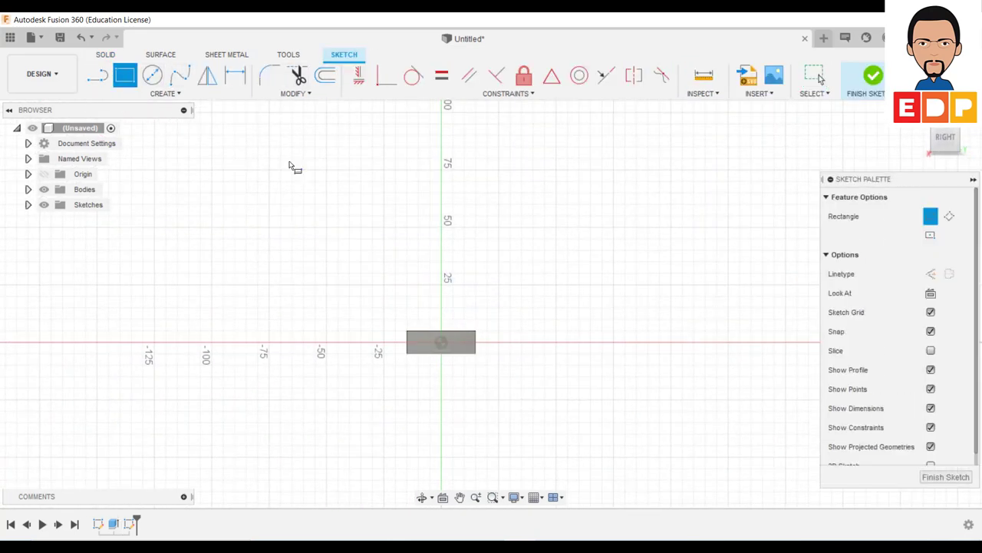
pyautogui.click(179, 93)
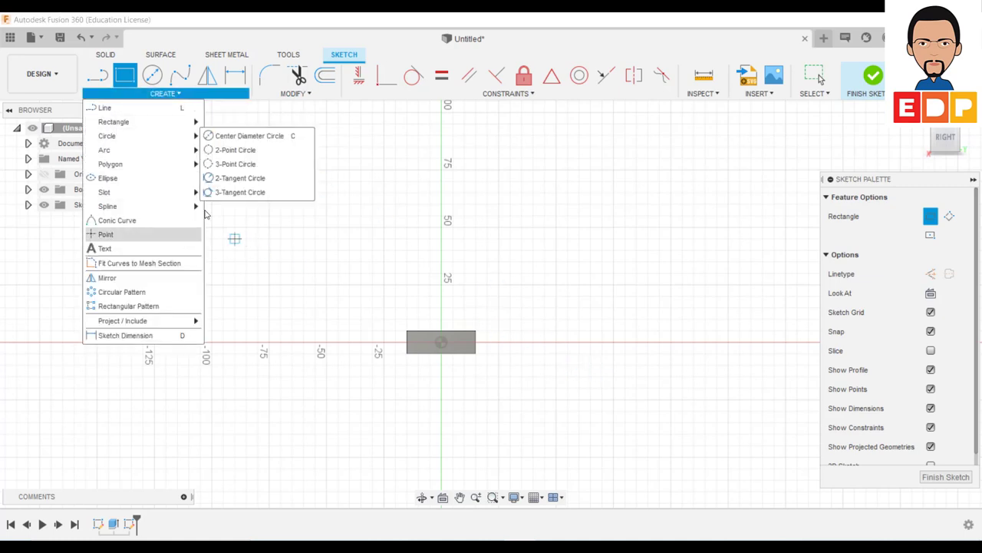
pyautogui.moveTo(114, 121)
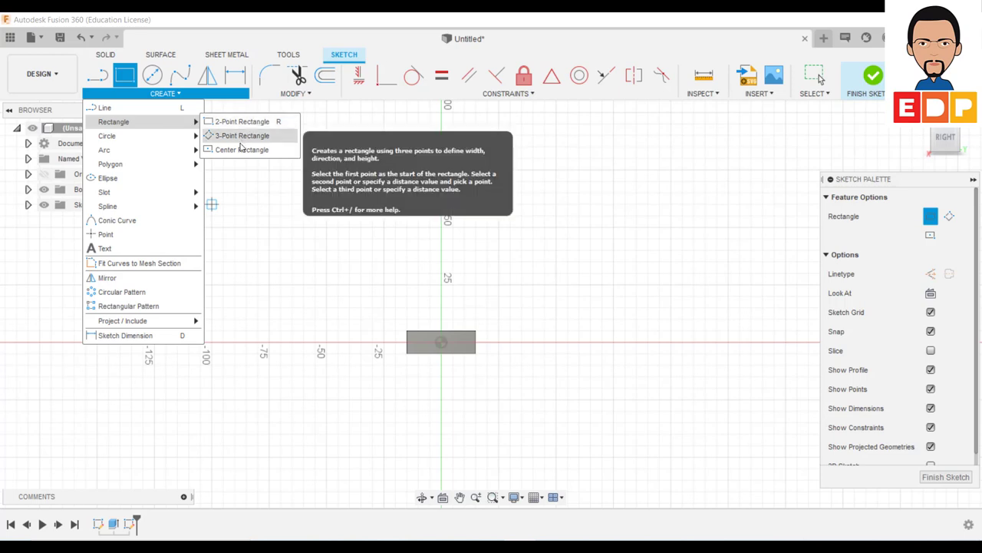
pyautogui.click(238, 149)
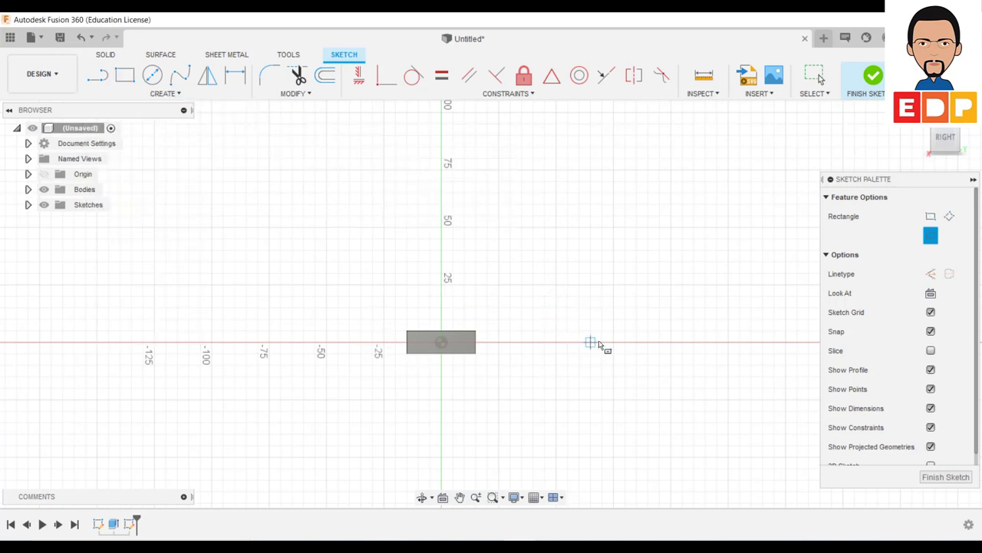
pyautogui.click(613, 343)
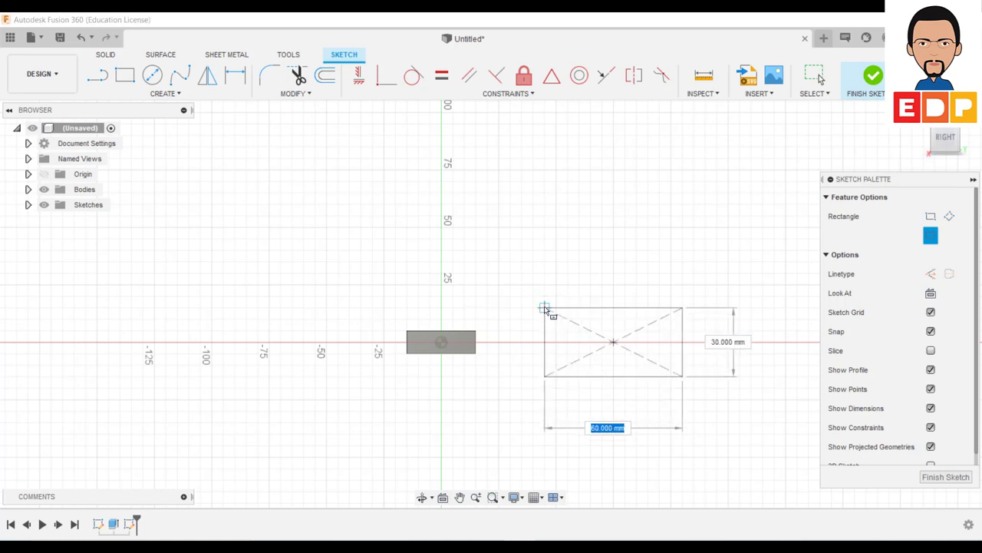
pyautogui.click(545, 308)
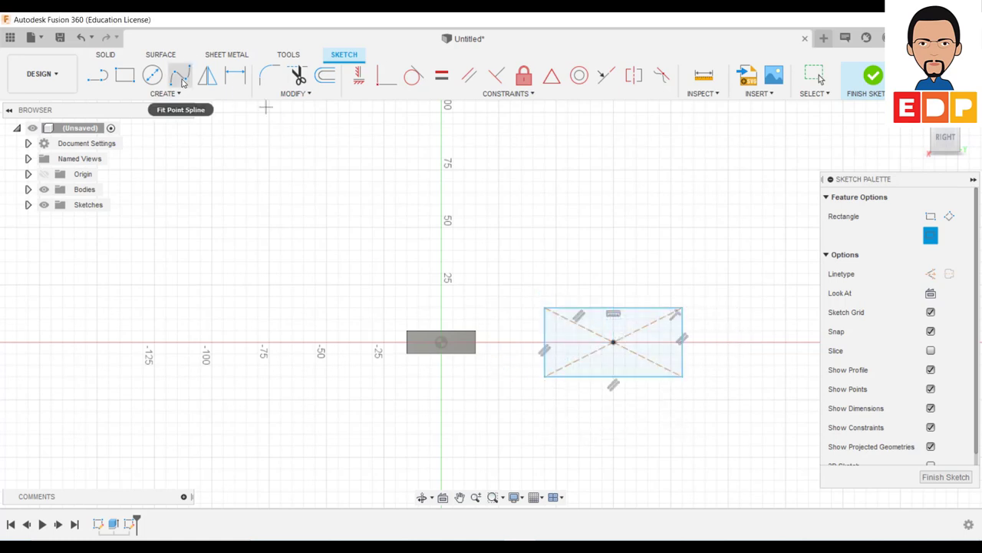
# Step: Dimension the new rectangle 60 mm wide by 30 mm high
pyautogui.click(236, 79)
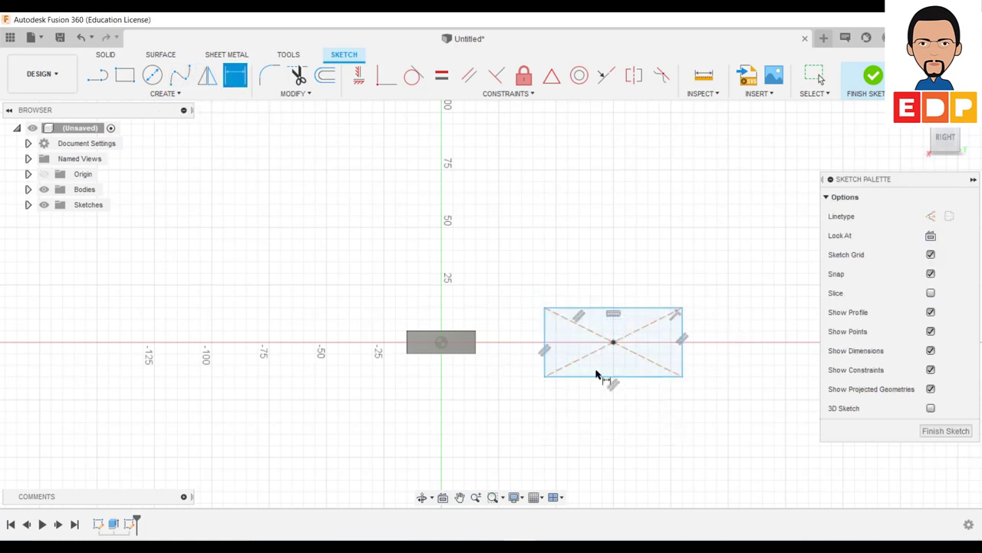
pyautogui.click(602, 376)
pyautogui.click(612, 434)
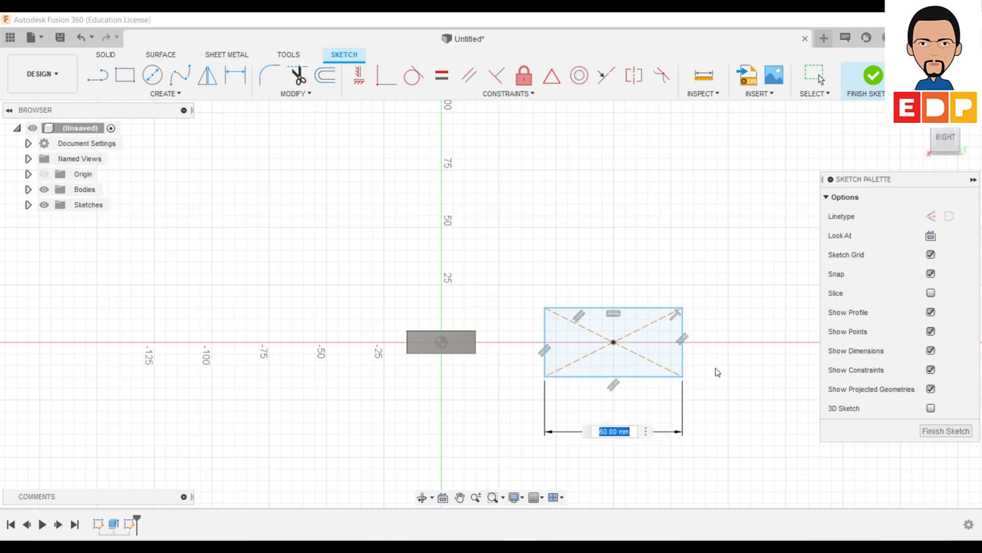
pyautogui.press('Return')
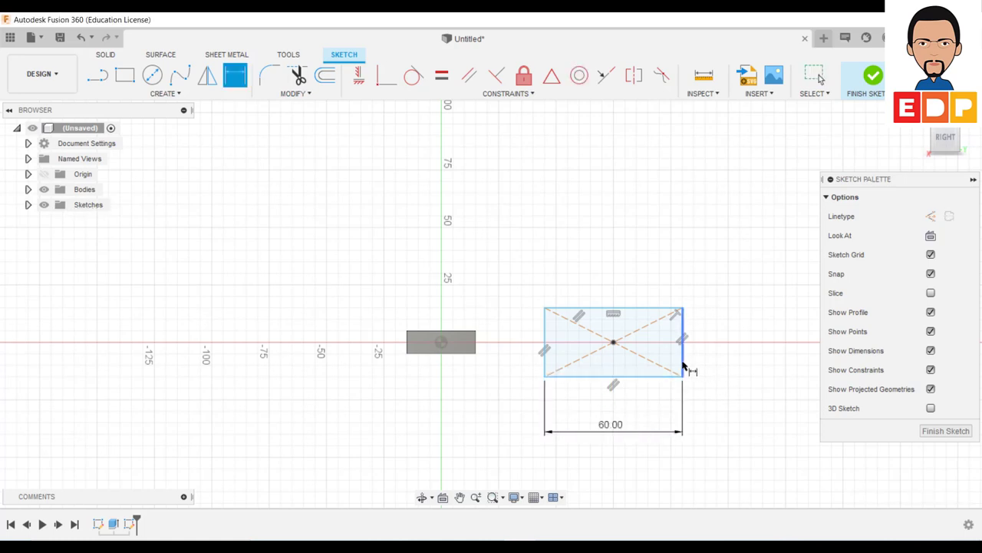
pyautogui.click(683, 365)
pyautogui.click(737, 349)
pyautogui.press('Return')
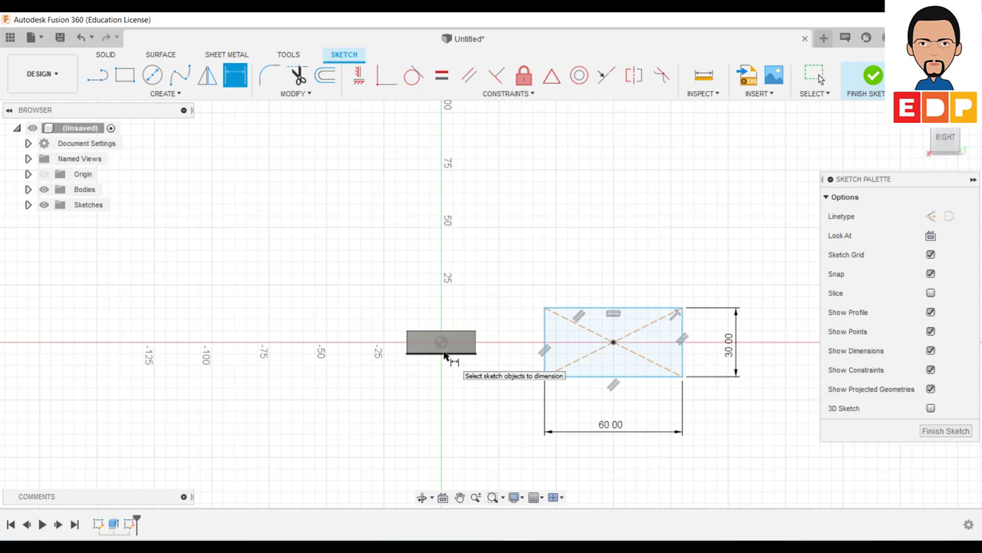
# Step: Draw an inner center rectangle at the centre of the 60 × 30 rectangle
pyautogui.click(145, 96)
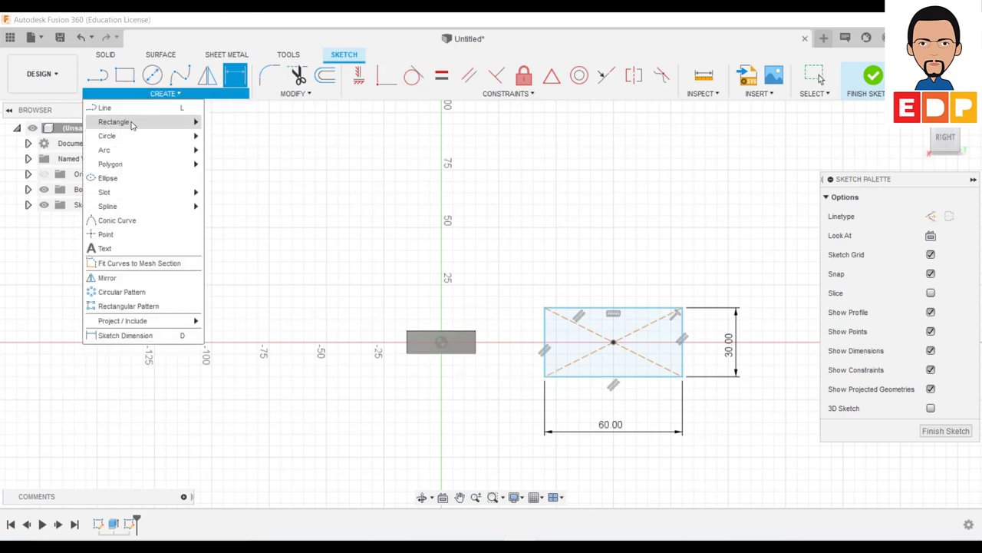
pyautogui.moveTo(113, 121)
pyautogui.click(241, 150)
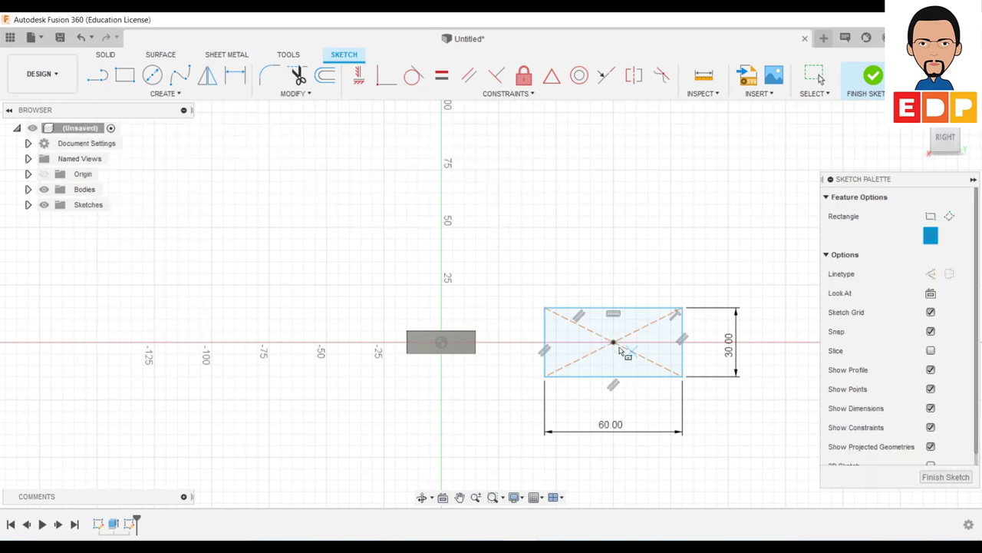
pyautogui.click(613, 342)
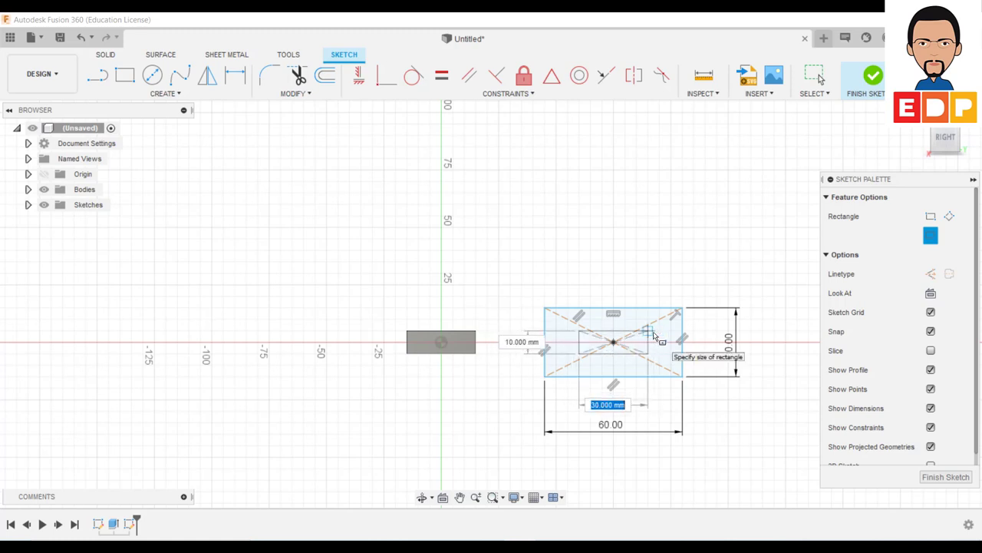
pyautogui.click(653, 334)
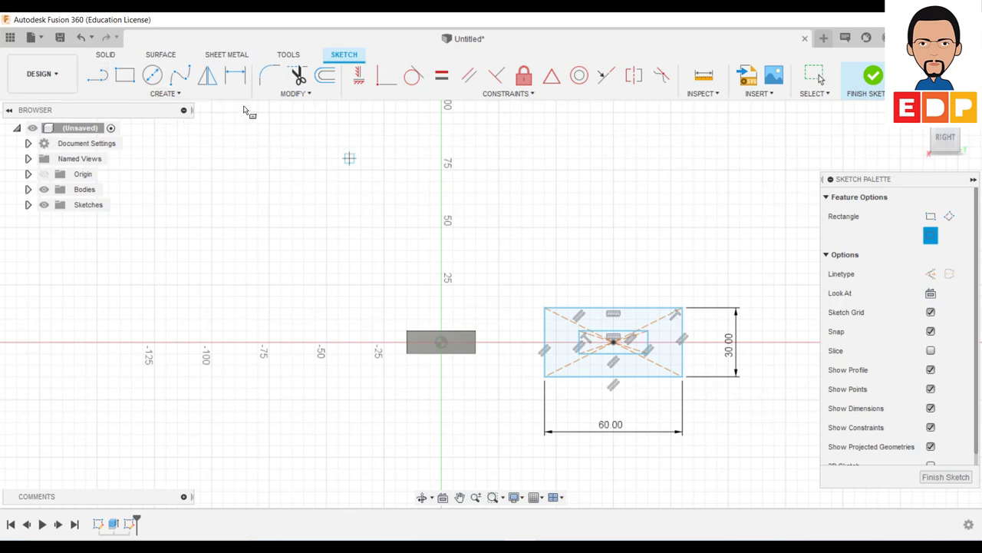
# Step: Dimension the inner rectangle 30 mm wide by 10 mm high
pyautogui.press('d')
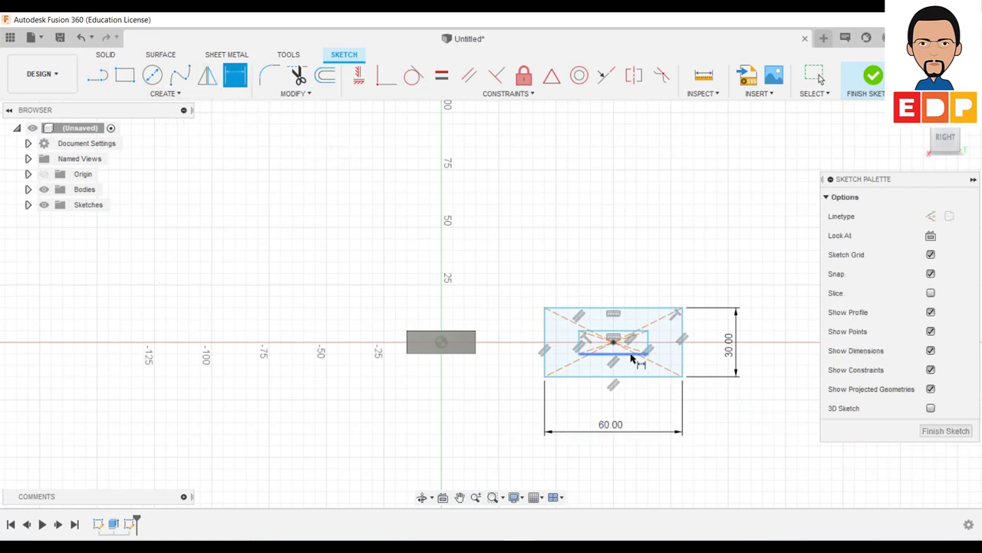
pyautogui.click(631, 359)
pyautogui.click(619, 400)
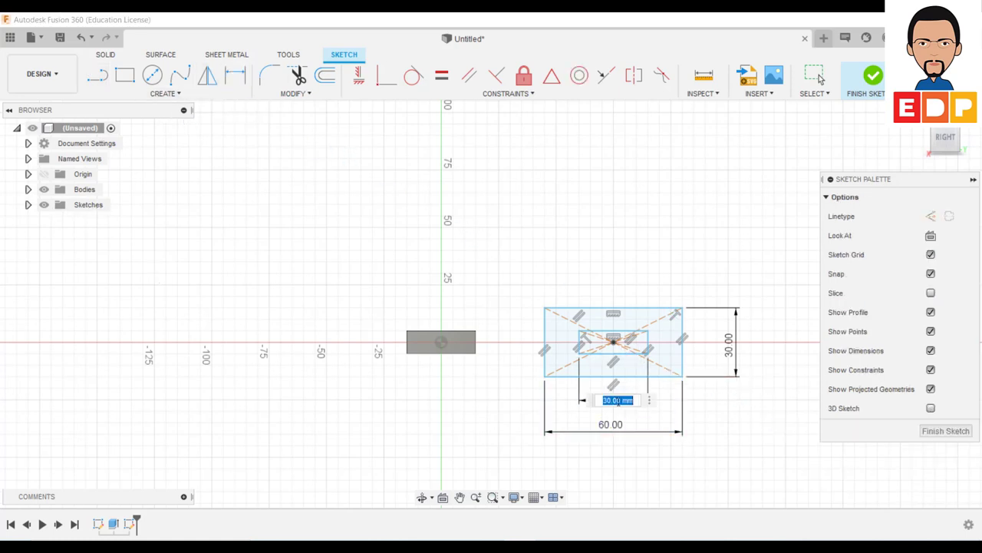
pyautogui.press('Return')
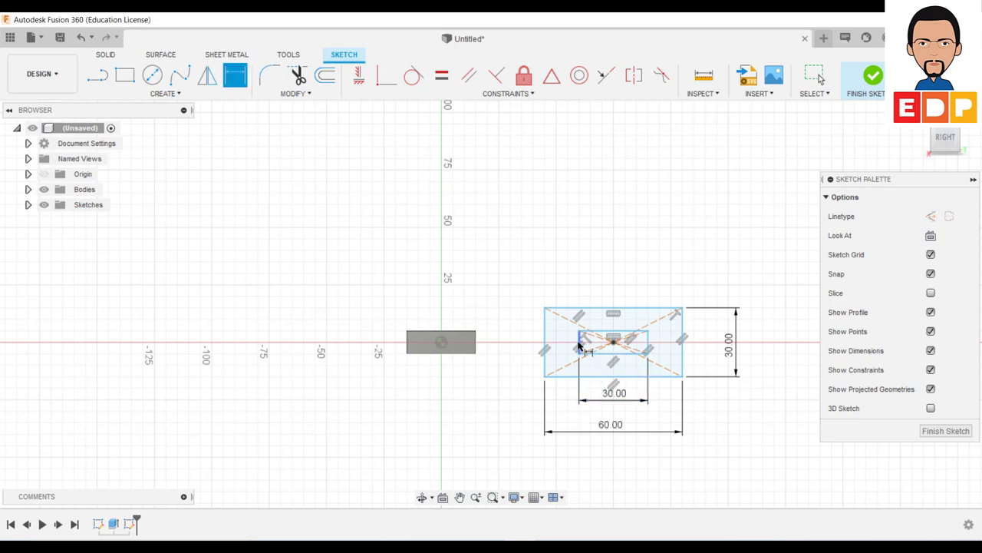
pyautogui.click(579, 344)
pyautogui.click(558, 345)
pyautogui.press('Return')
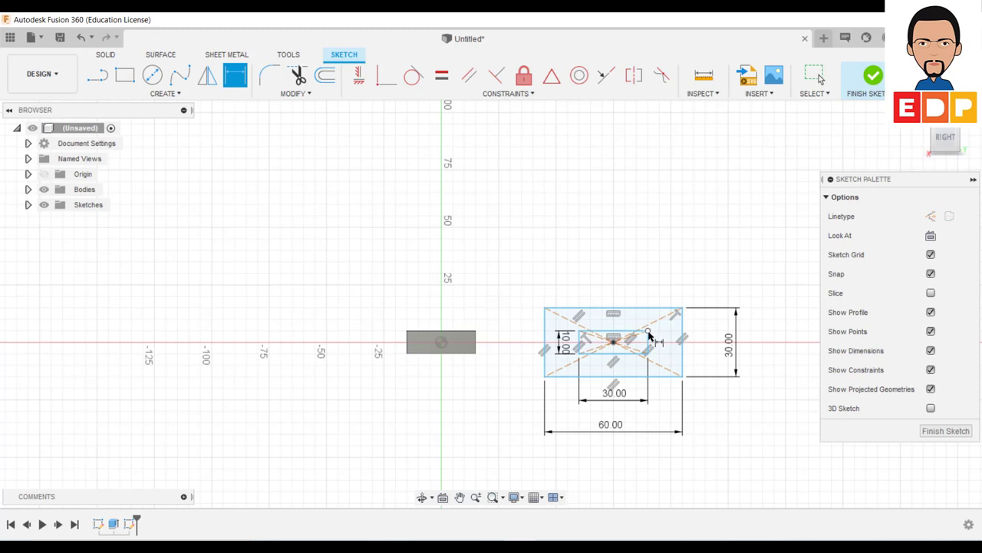
# Step: Decline the redundant 15 mm distance dimension, drop the pending one, and finish the sketch
pyautogui.click(649, 332)
pyautogui.click(683, 344)
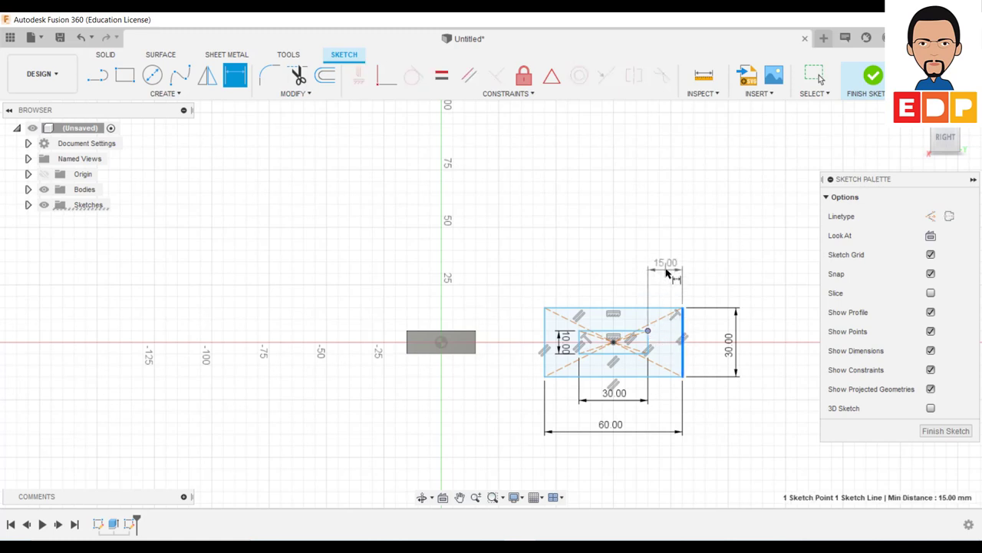
pyautogui.click(666, 271)
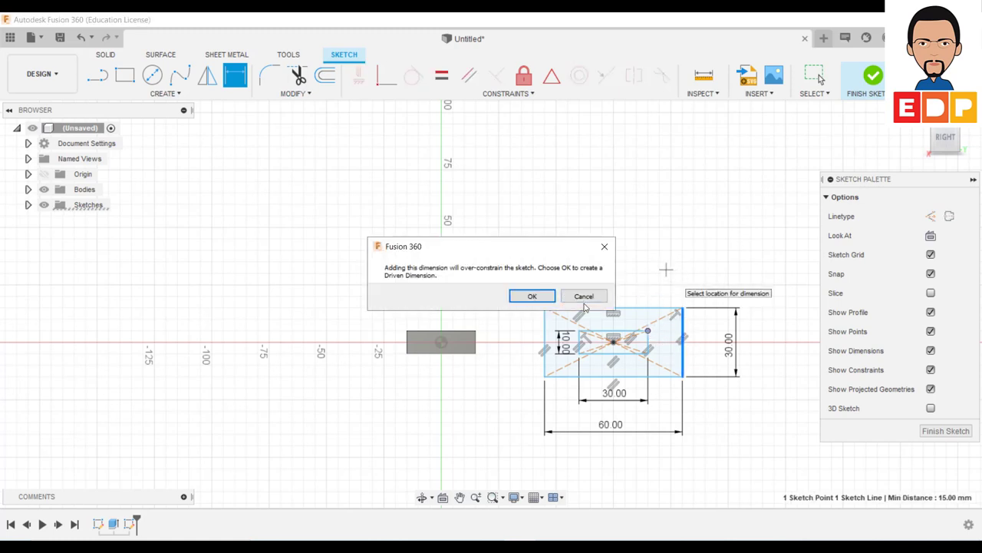
pyautogui.click(584, 297)
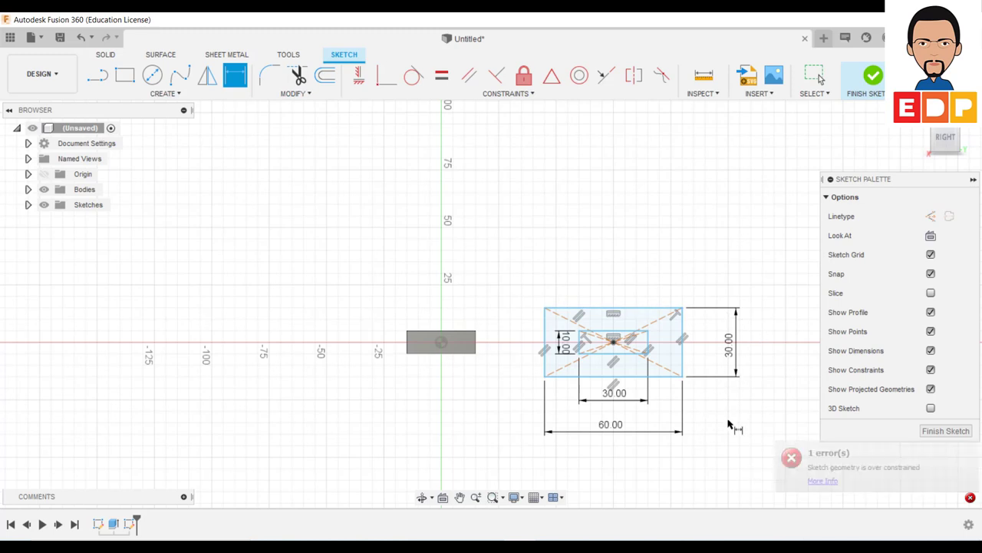
pyautogui.click(650, 355)
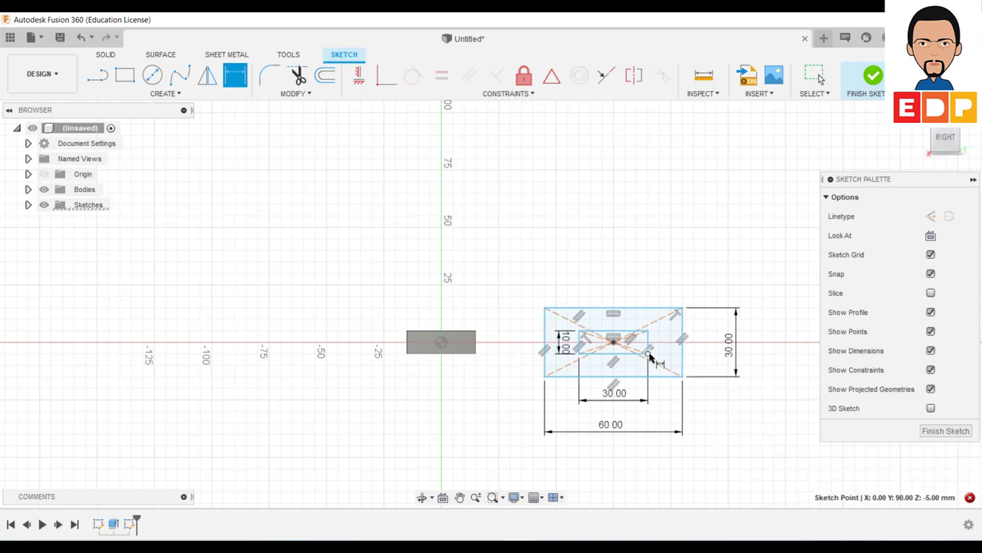
pyautogui.click(662, 376)
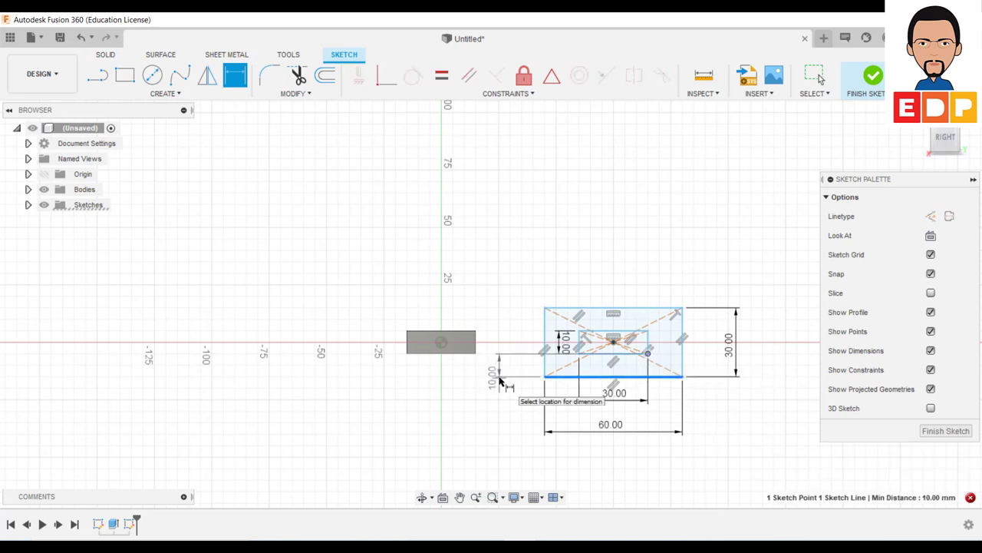
pyautogui.press('Escape')
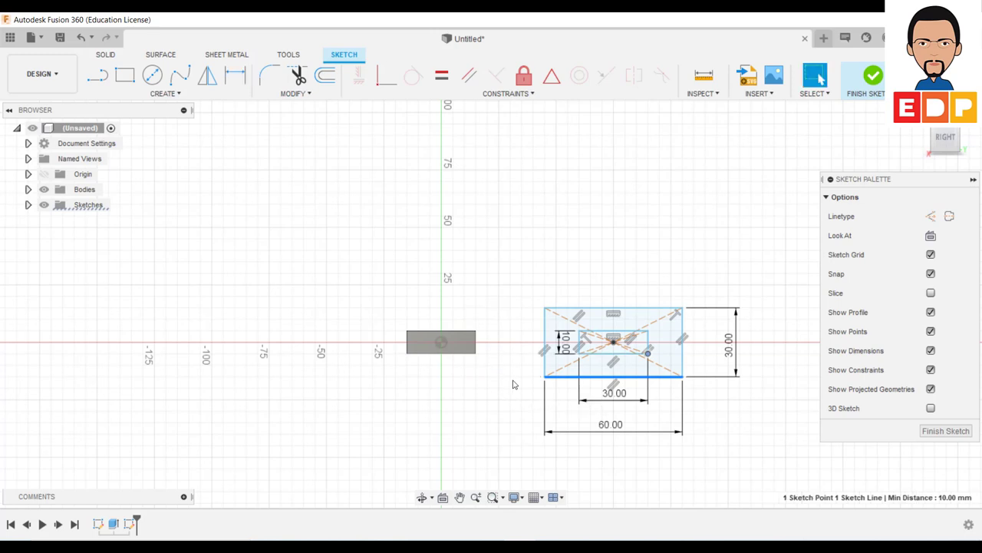
pyautogui.click(946, 431)
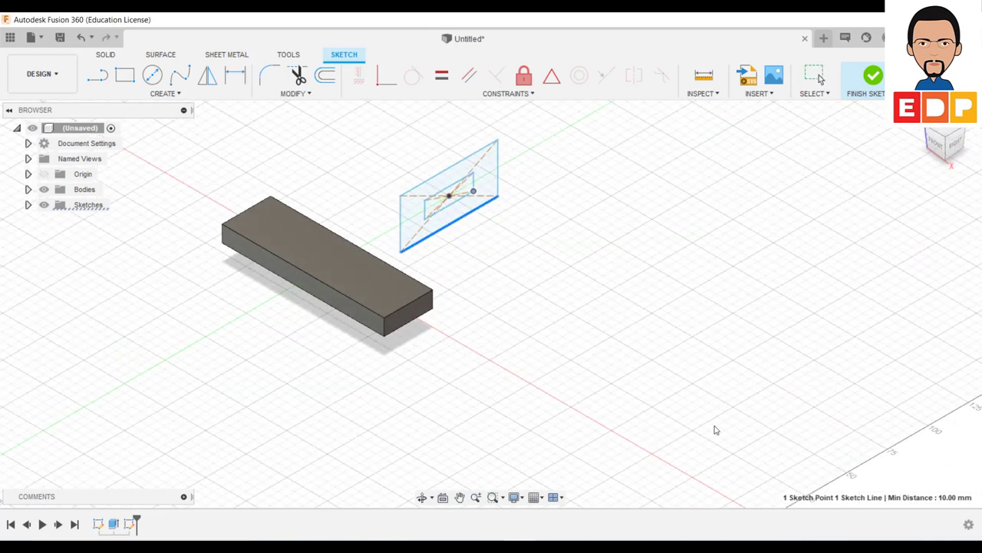
# Step: Extrude the frame profile around the inner rectangle 10 mm as a new component
pyautogui.click(125, 76)
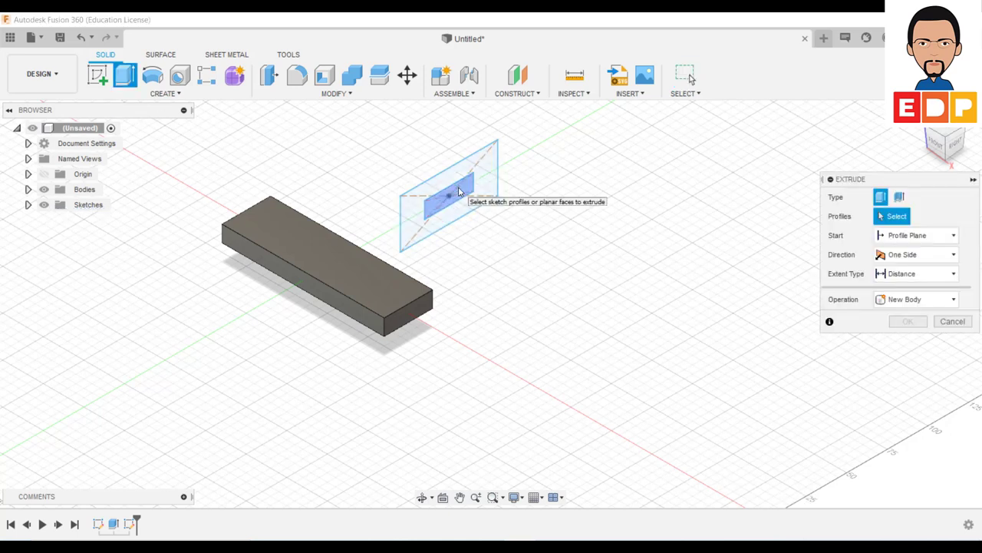
pyautogui.click(459, 192)
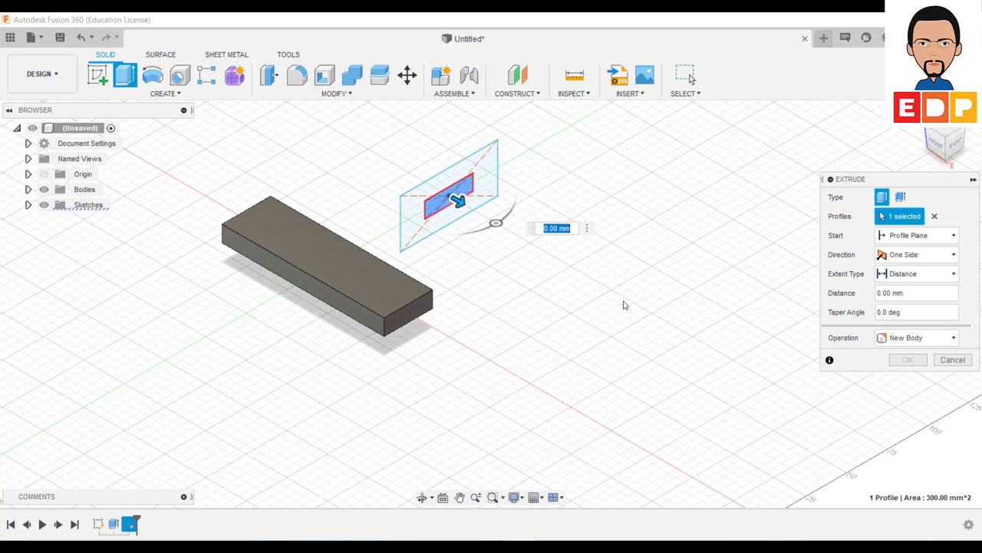
pyautogui.click(953, 359)
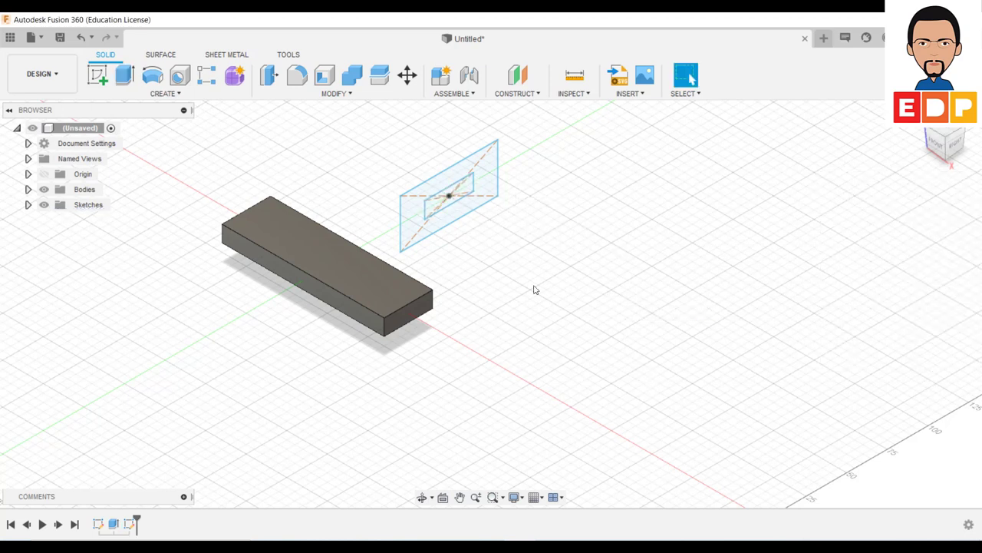
pyautogui.click(126, 75)
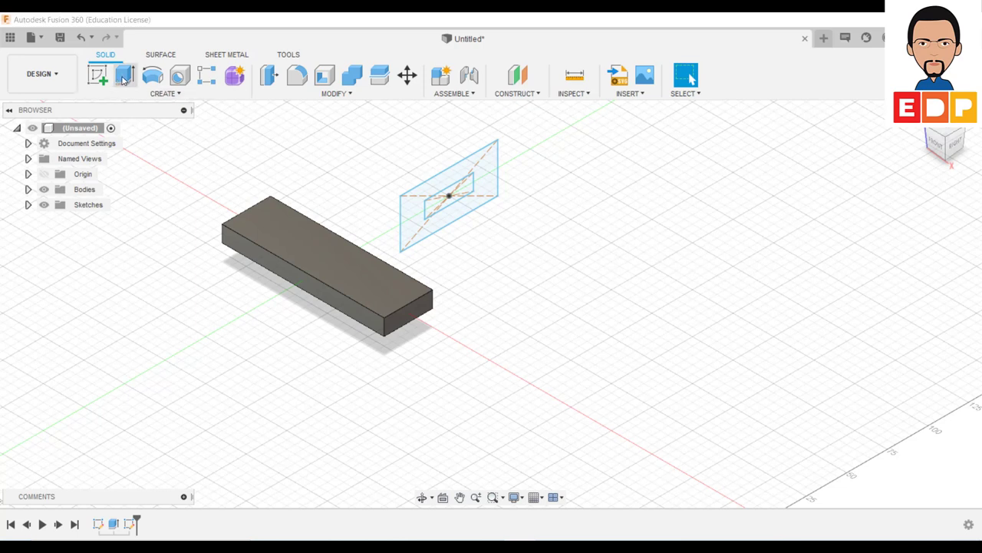
pyautogui.click(485, 169)
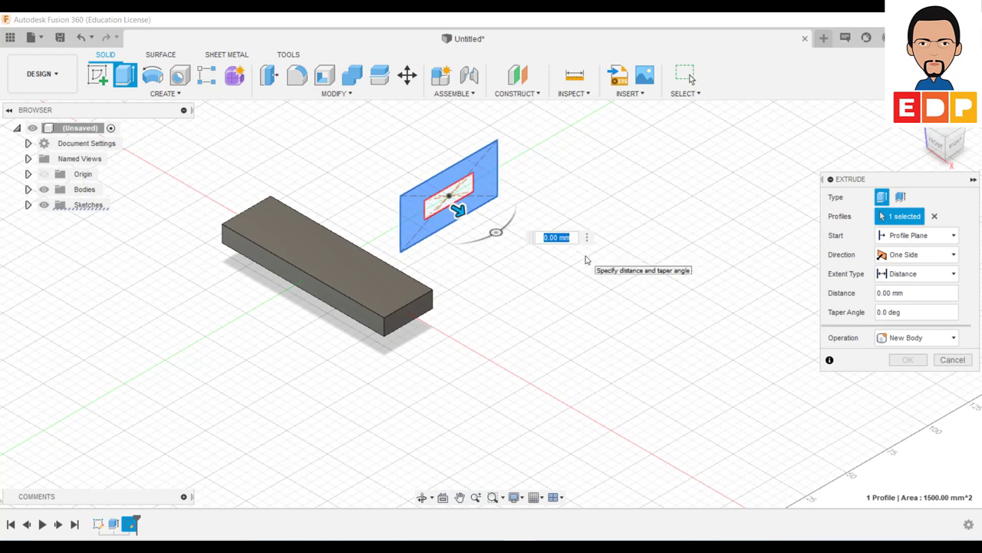
pyautogui.write('10')
pyautogui.press('Return')
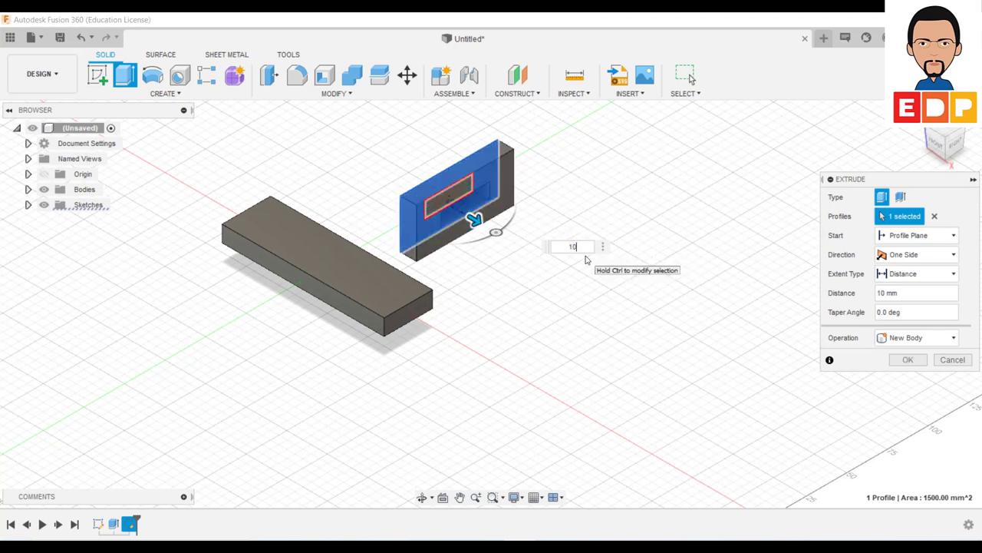
pyautogui.click(928, 343)
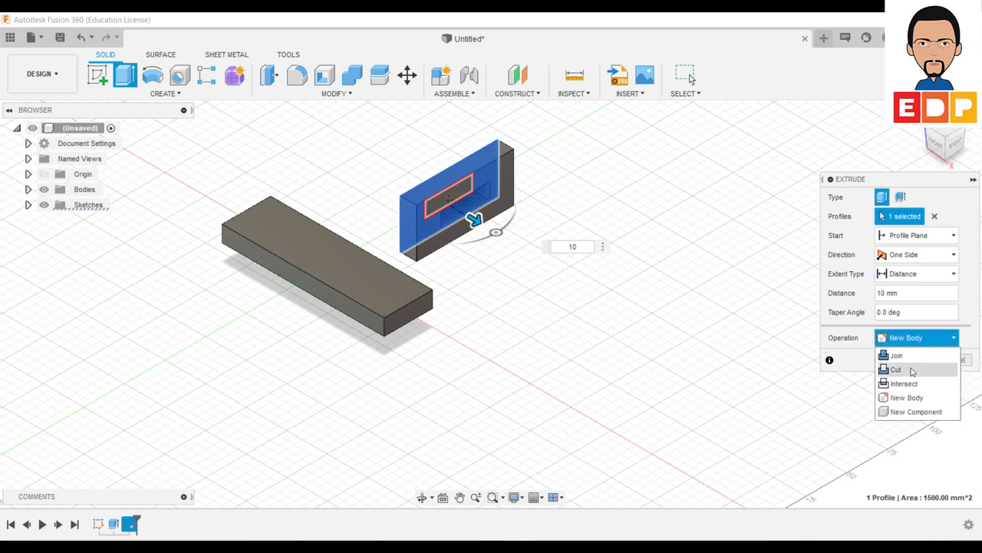
pyautogui.click(912, 413)
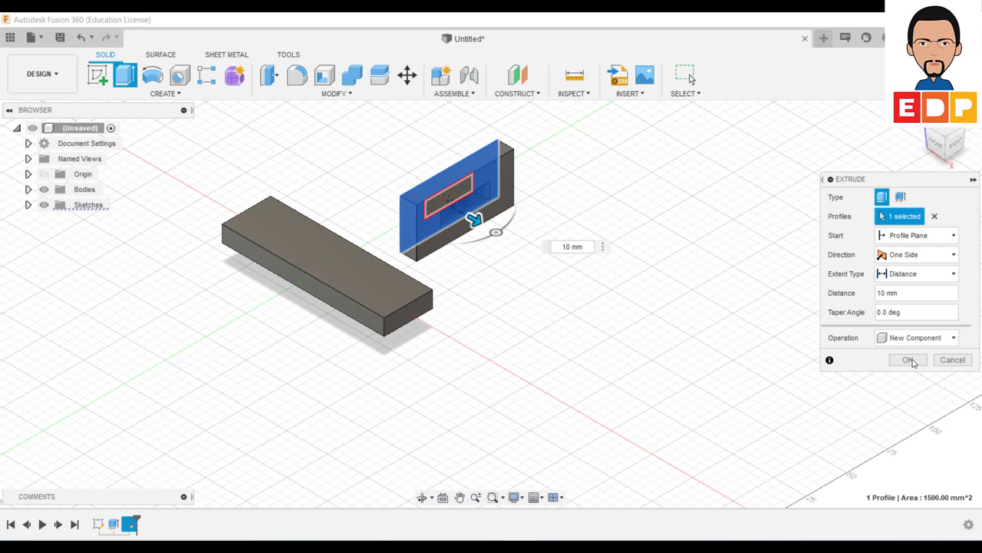
pyautogui.click(909, 360)
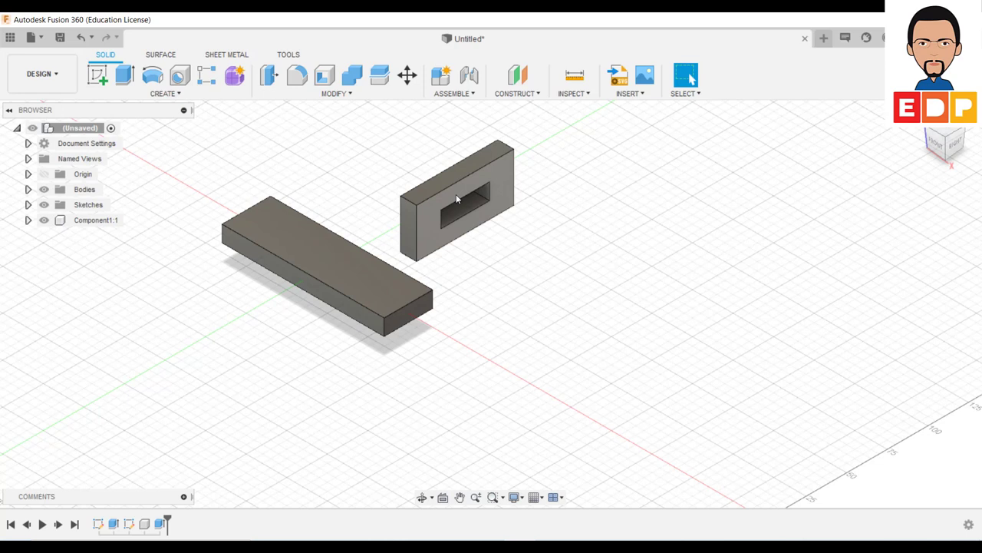
# Step: Move the frame component Component1:1 50 mm along X
pyautogui.rightClick(457, 199)
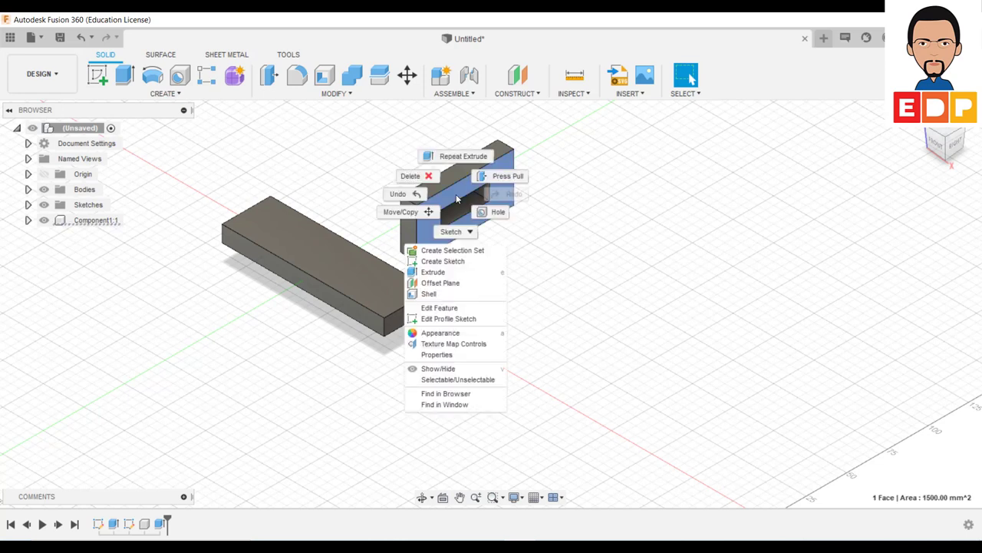
pyautogui.click(417, 214)
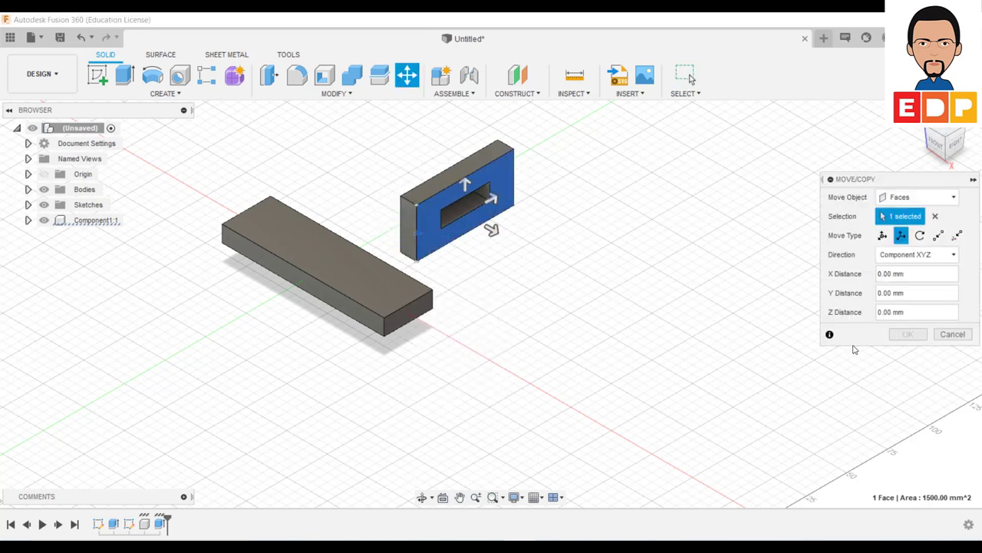
pyautogui.click(934, 200)
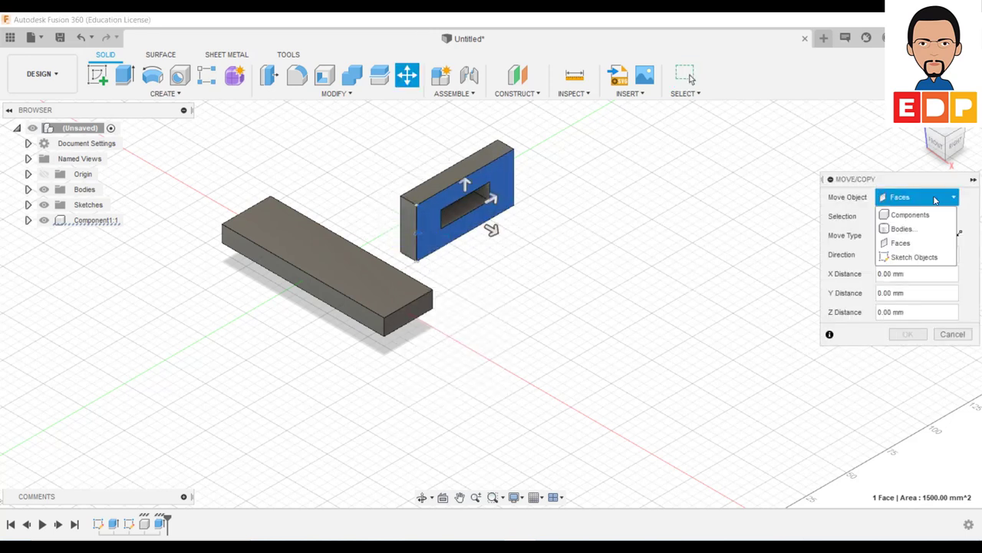
pyautogui.click(910, 215)
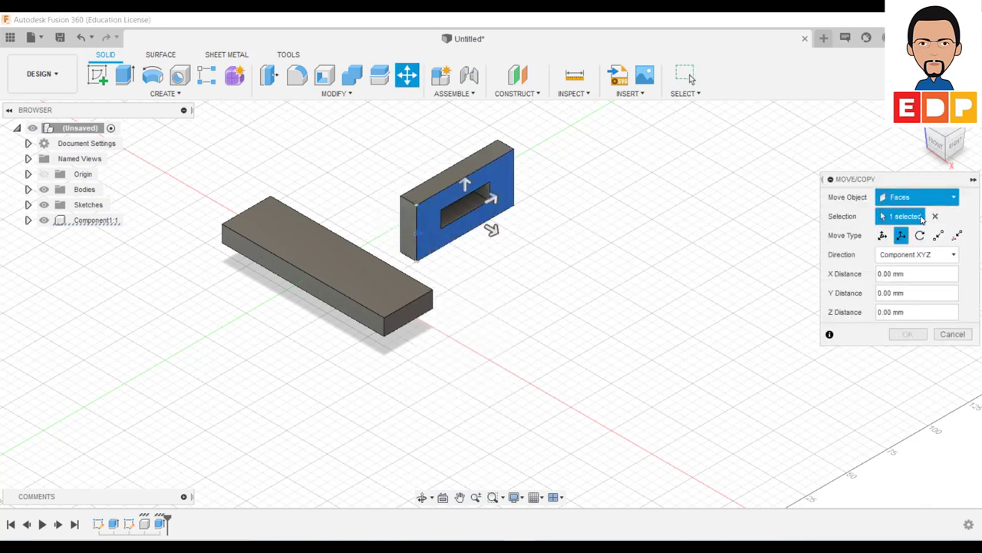
pyautogui.click(473, 190)
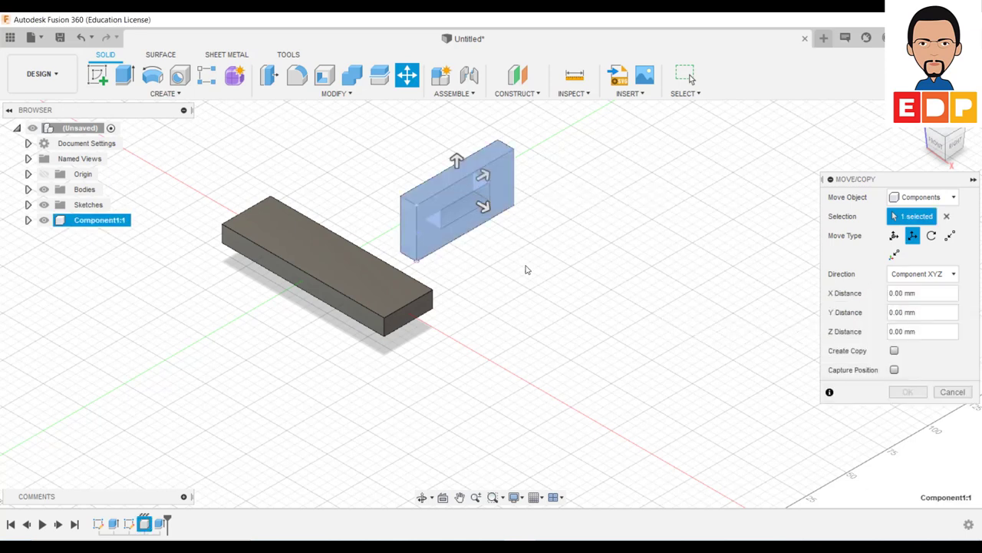
pyautogui.moveTo(482, 206)
pyautogui.mouseDown()
pyautogui.moveTo(568, 253)
pyautogui.moveTo(468, 194)
pyautogui.mouseUp()
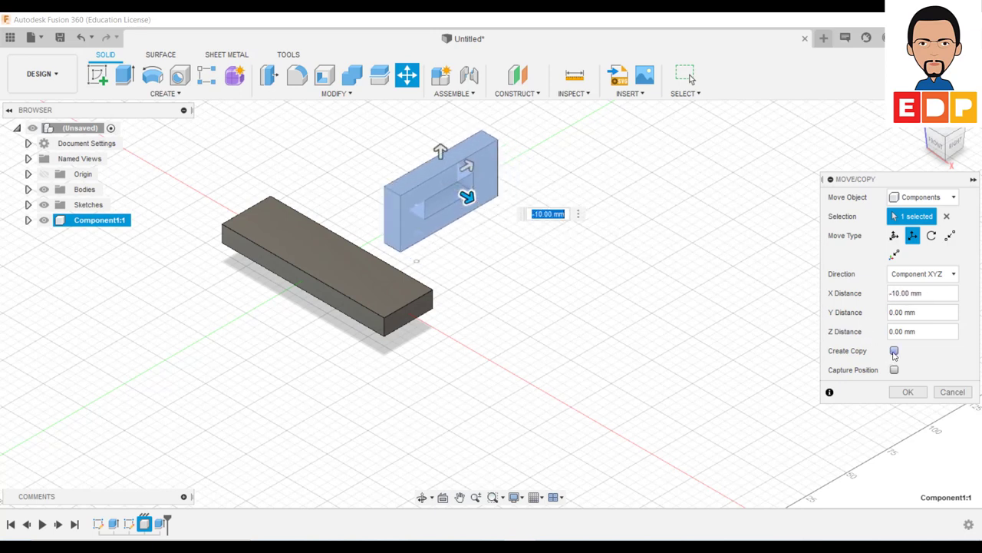
# Step: Make the move create a copy, then drag one slotted block to the lower left
pyautogui.click(894, 350)
pyautogui.click(907, 373)
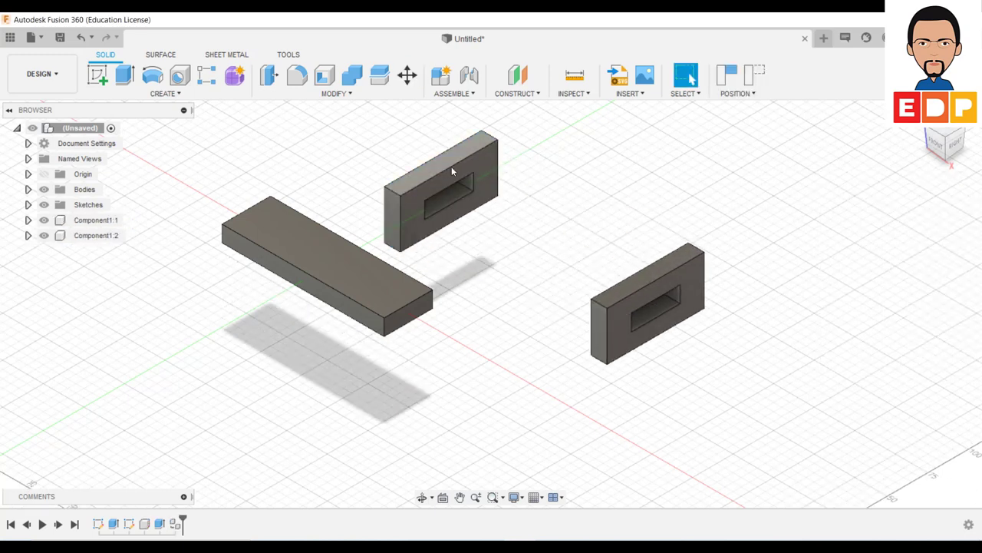
pyautogui.moveTo(451, 166)
pyautogui.mouseDown()
pyautogui.moveTo(178, 376)
pyautogui.moveTo(441, 402)
pyautogui.mouseUp()
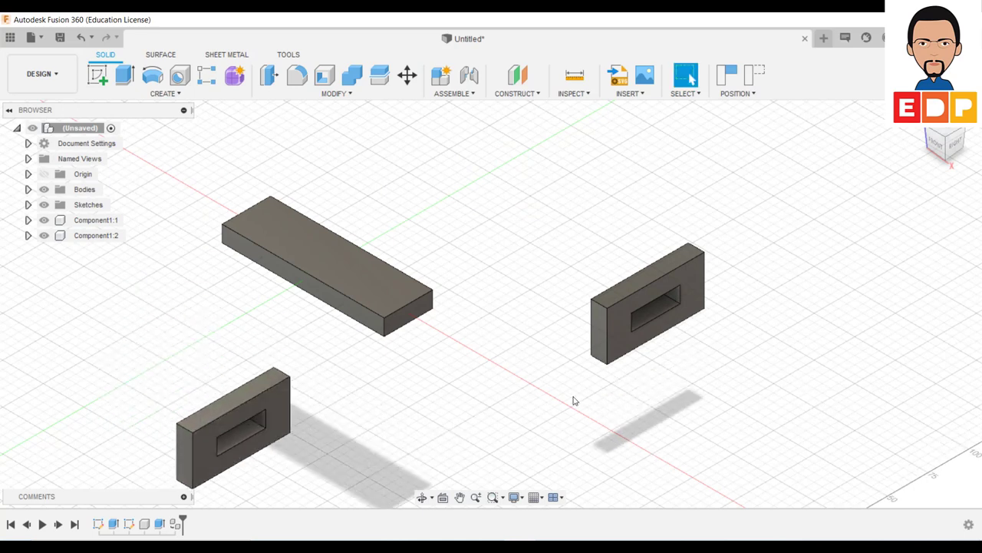
pyautogui.click(456, 93)
# Step: Rigidly join the slotted plate to the bar end with offsets X 5, Y 15, Z -10 mm
pyautogui.click(462, 94)
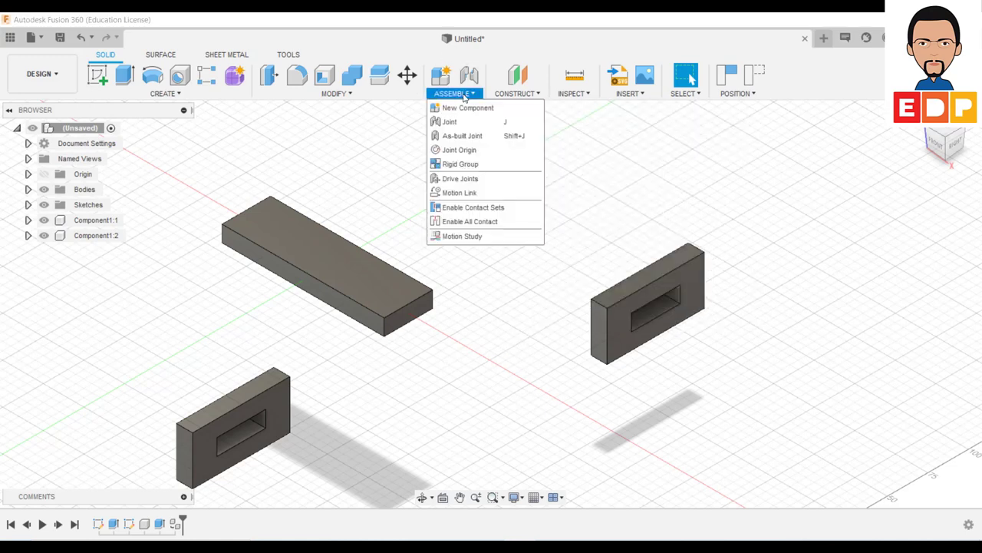
pyautogui.click(453, 121)
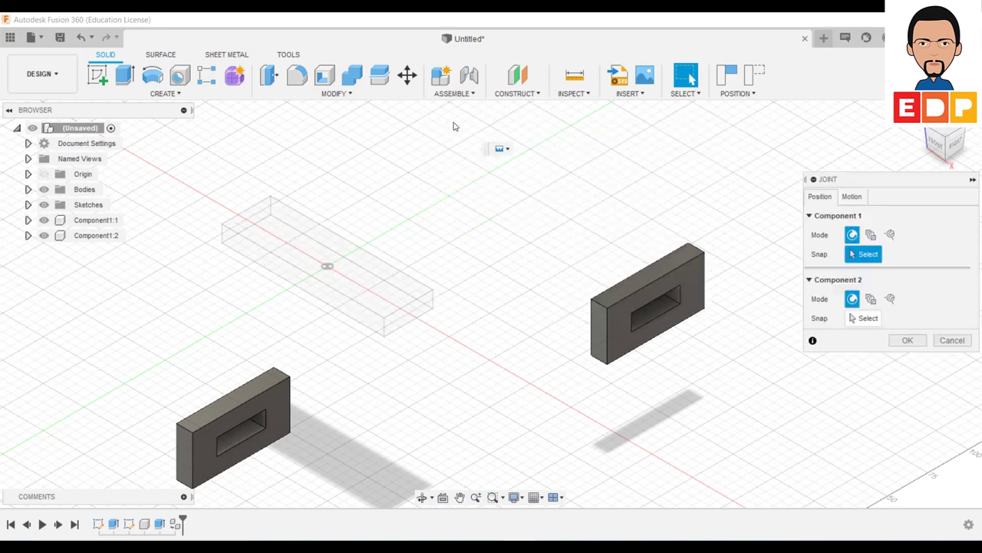
pyautogui.click(690, 281)
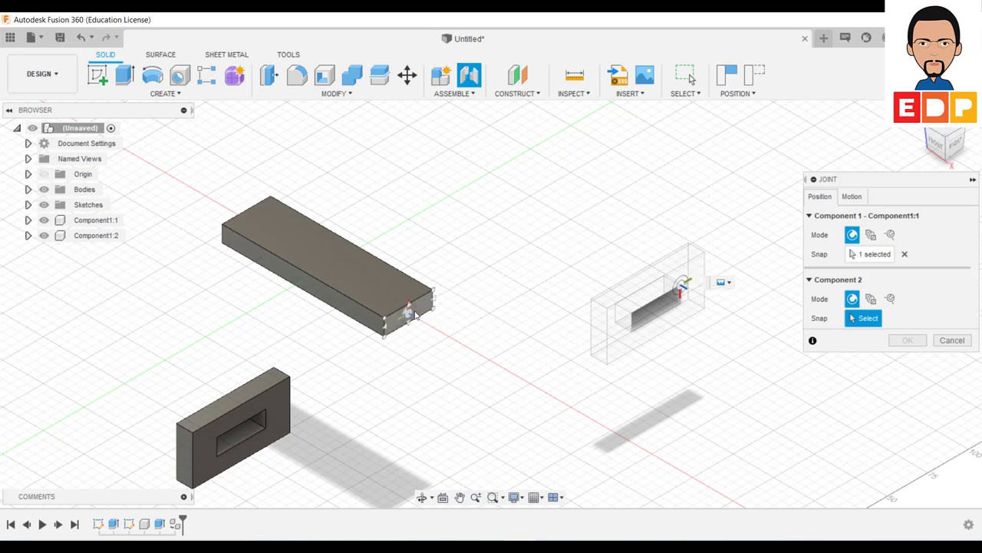
pyautogui.click(414, 314)
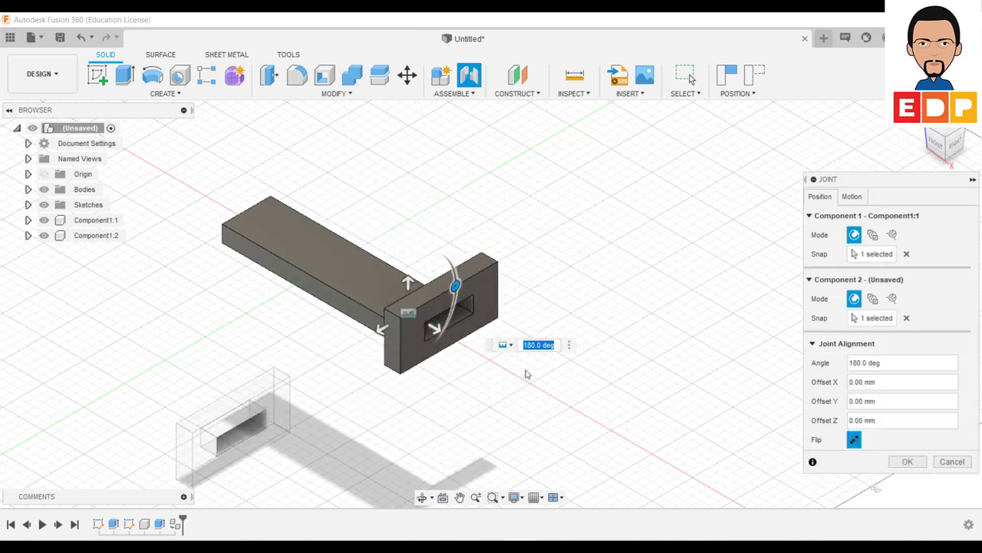
pyautogui.moveTo(435, 328); pyautogui.dragTo(417, 315)
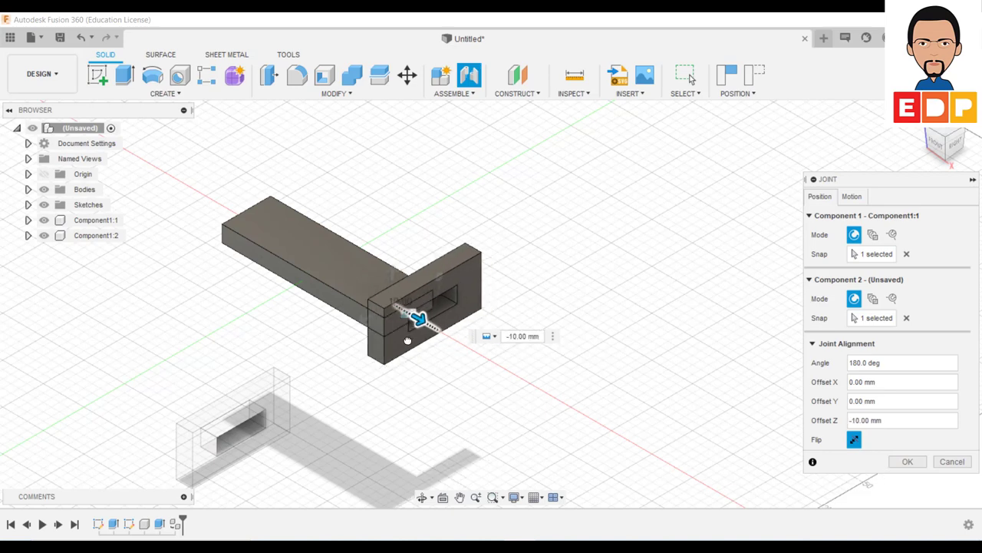
pyautogui.click(953, 144)
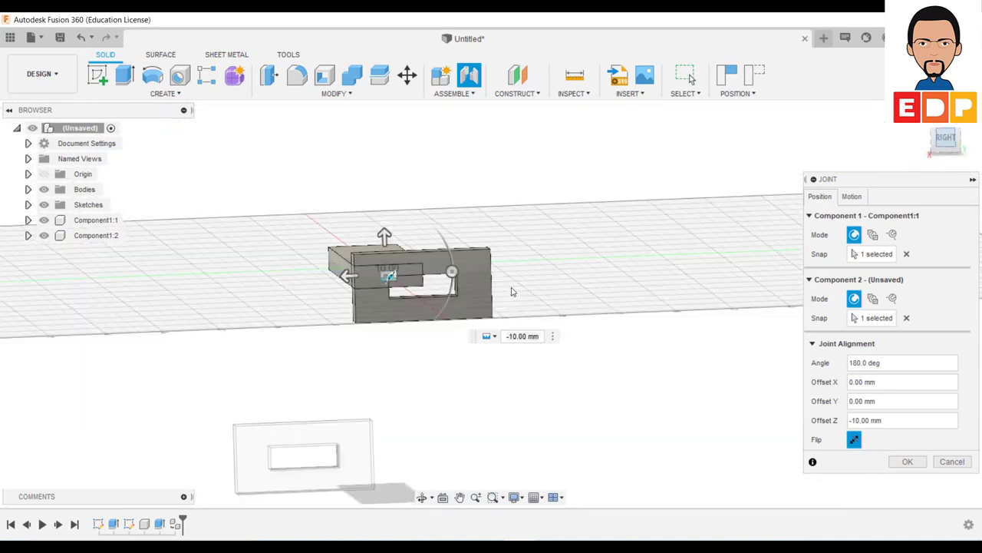
pyautogui.moveTo(389, 235); pyautogui.dragTo(389, 223)
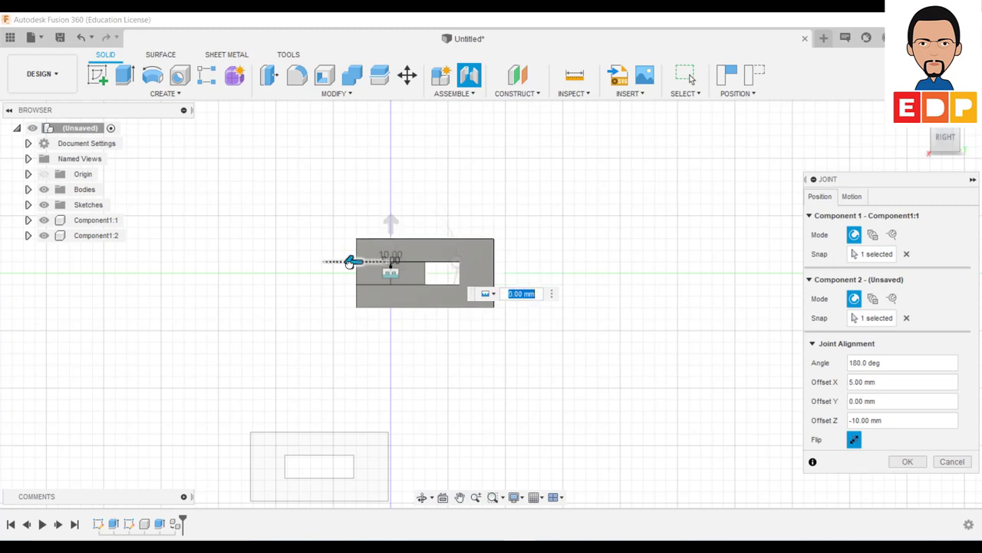
pyautogui.moveTo(350, 261); pyautogui.dragTo(318, 265)
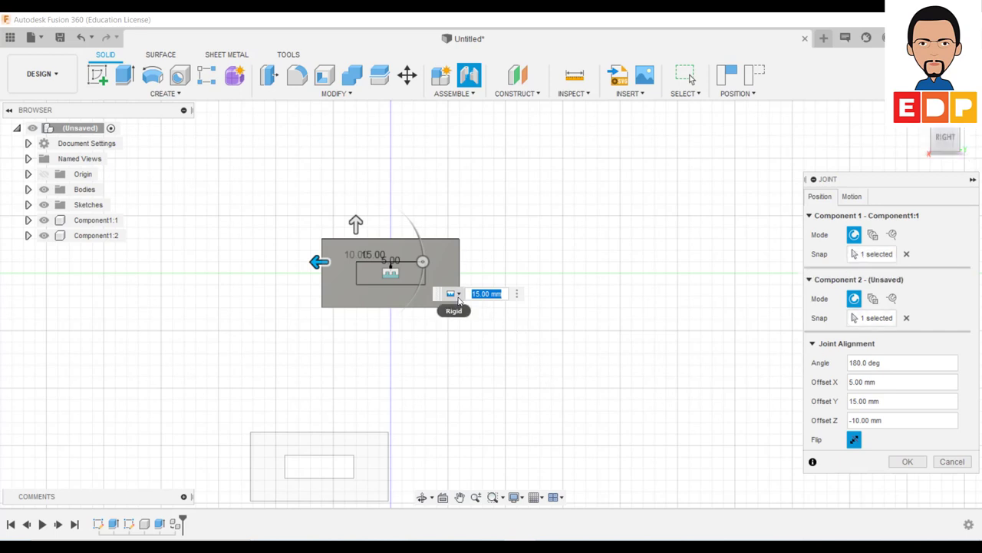
pyautogui.click(907, 461)
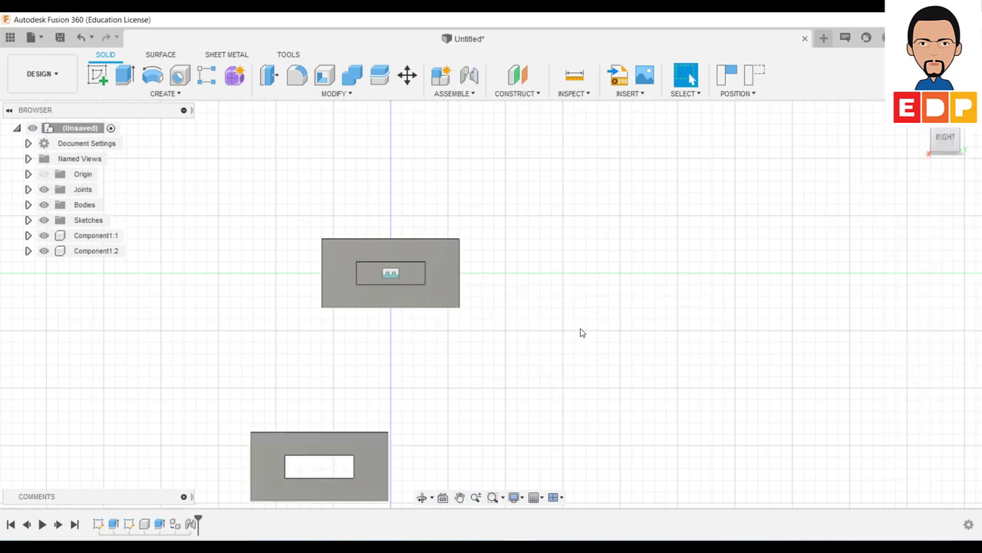
# Step: Move the loose slotted plate clear of the bar and bring the bar's free end into view
pyautogui.moveTo(946, 139)
pyautogui.click(959, 132)
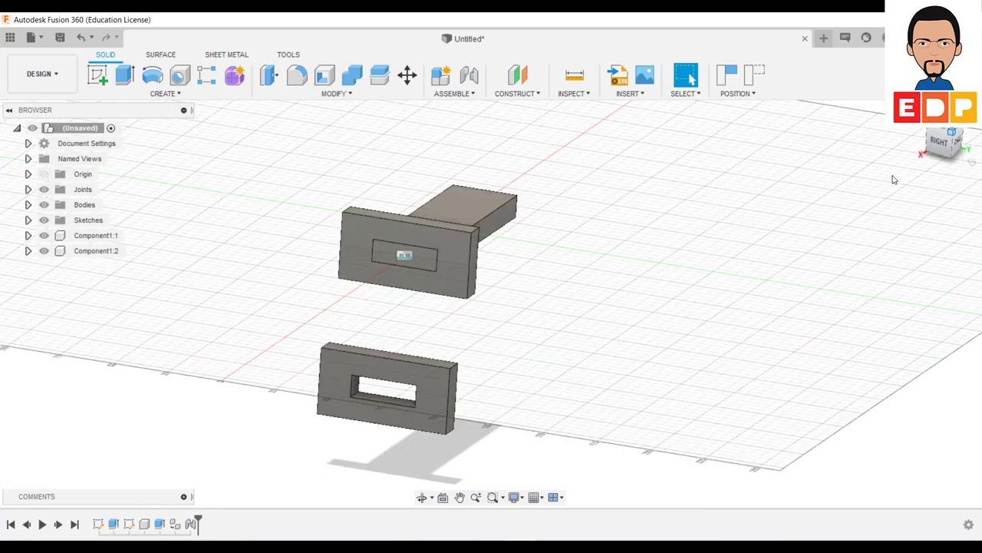
pyautogui.moveTo(711, 288); pyautogui.dragTo(588, 343, button='middle')
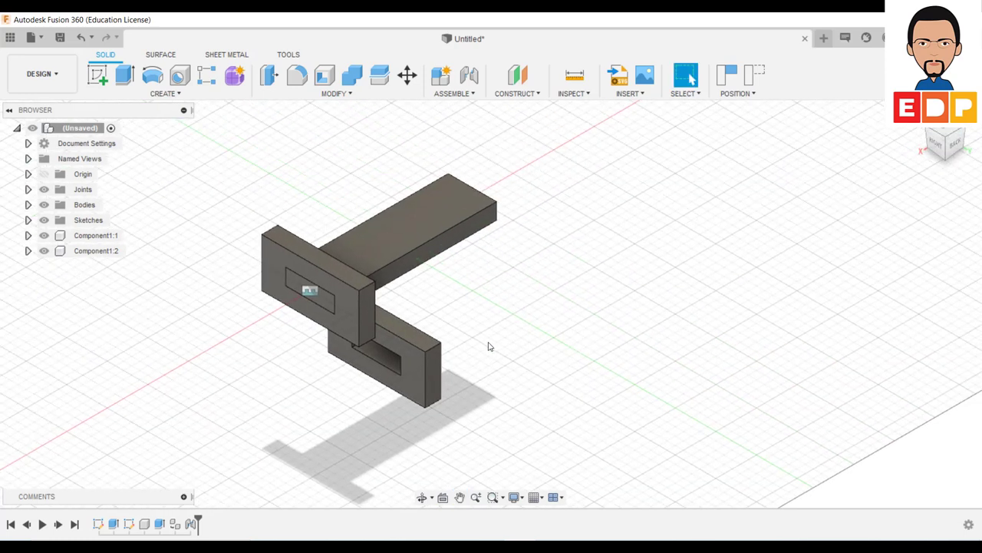
pyautogui.moveTo(422, 366)
pyautogui.mouseDown()
pyautogui.moveTo(597, 210)
pyautogui.moveTo(585, 216)
pyautogui.mouseUp()
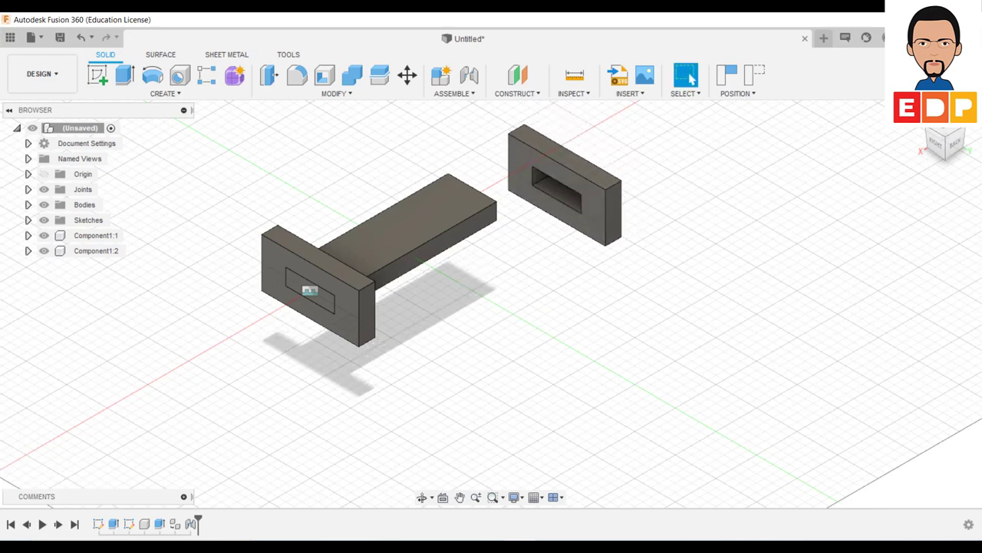
pyautogui.click(965, 132)
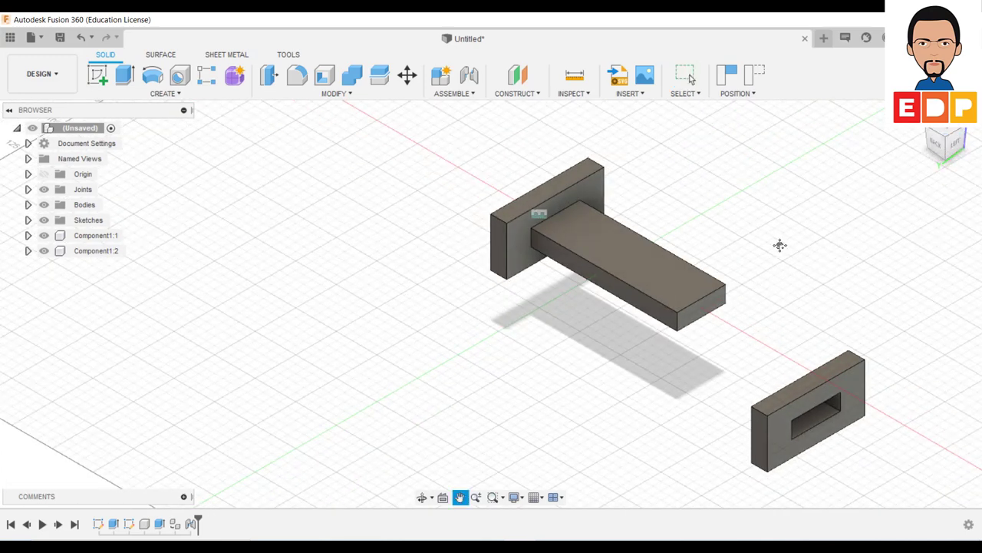
pyautogui.moveTo(778, 246); pyautogui.dragTo(612, 241, button='middle')
# Step: Joint the second plate to the bar's free end with offsets Y 15, X 5, Z -10 mm
pyautogui.click(476, 95)
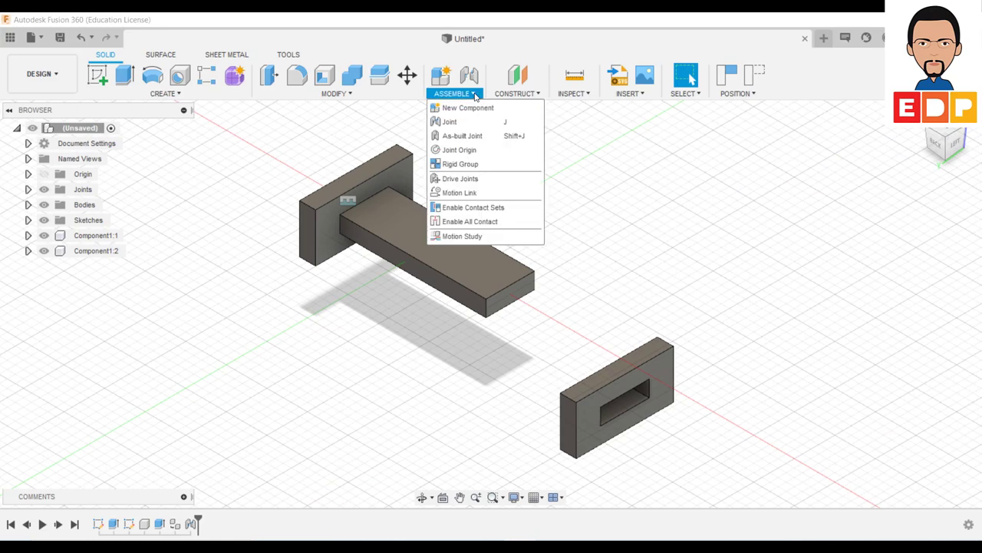
pyautogui.click(466, 121)
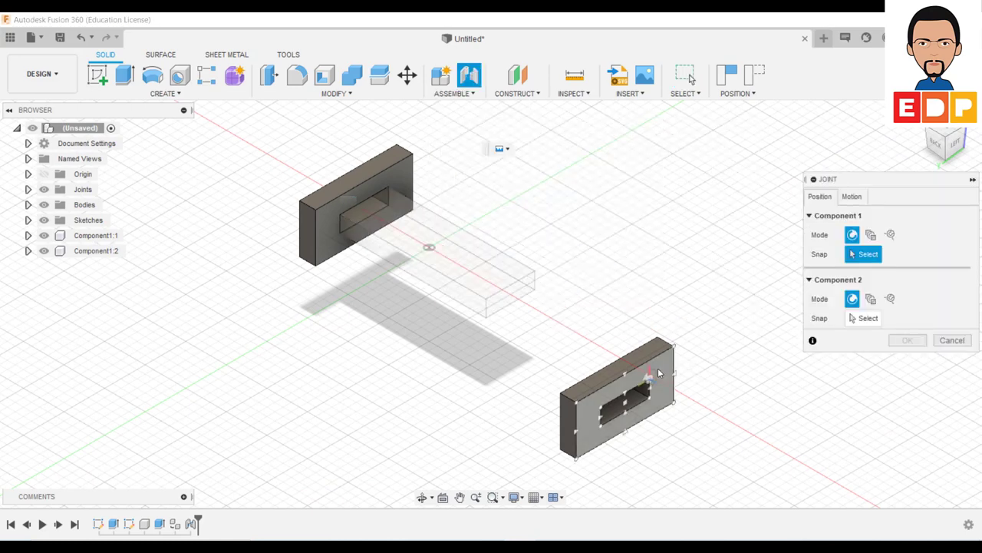
pyautogui.click(661, 371)
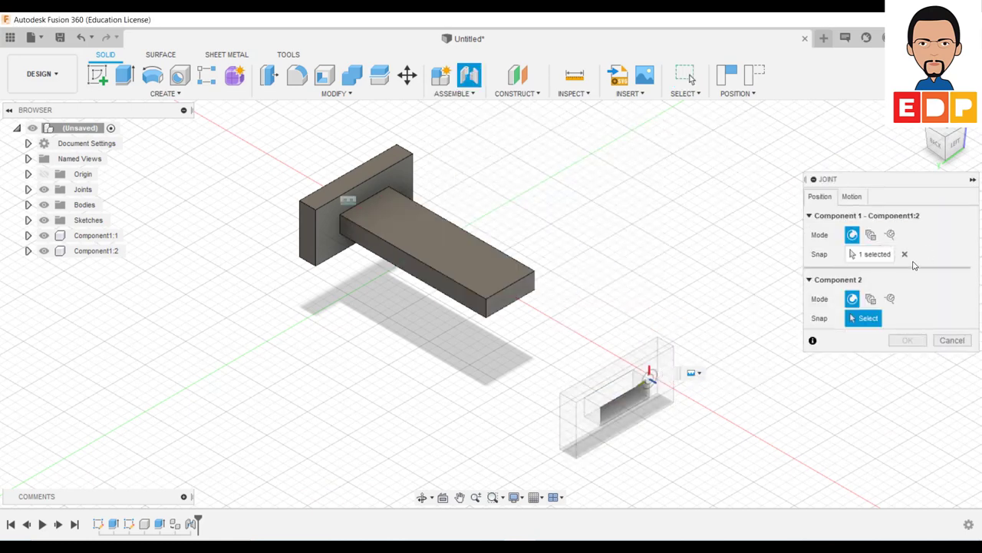
pyautogui.click(526, 294)
pyautogui.click(528, 292)
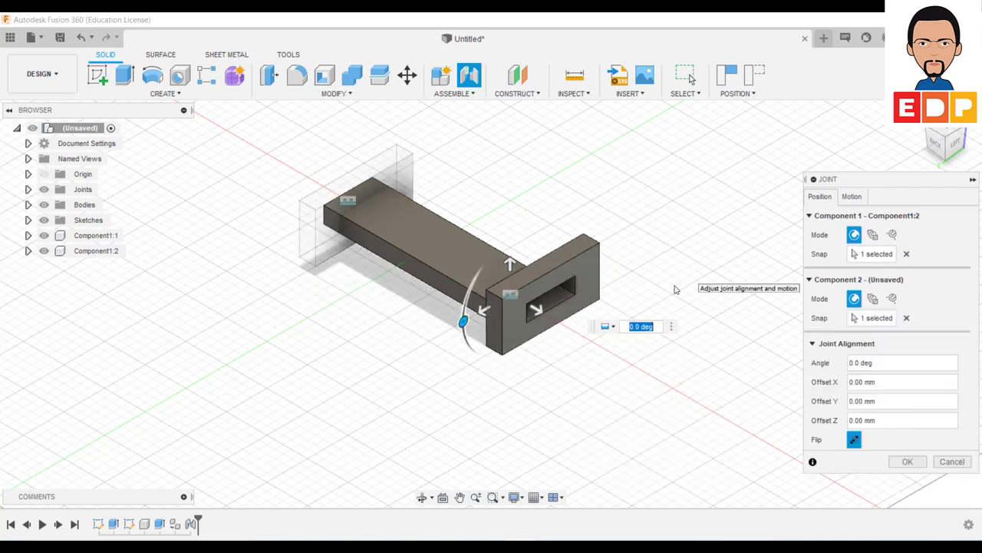
pyautogui.moveTo(482, 310); pyautogui.dragTo(459, 324)
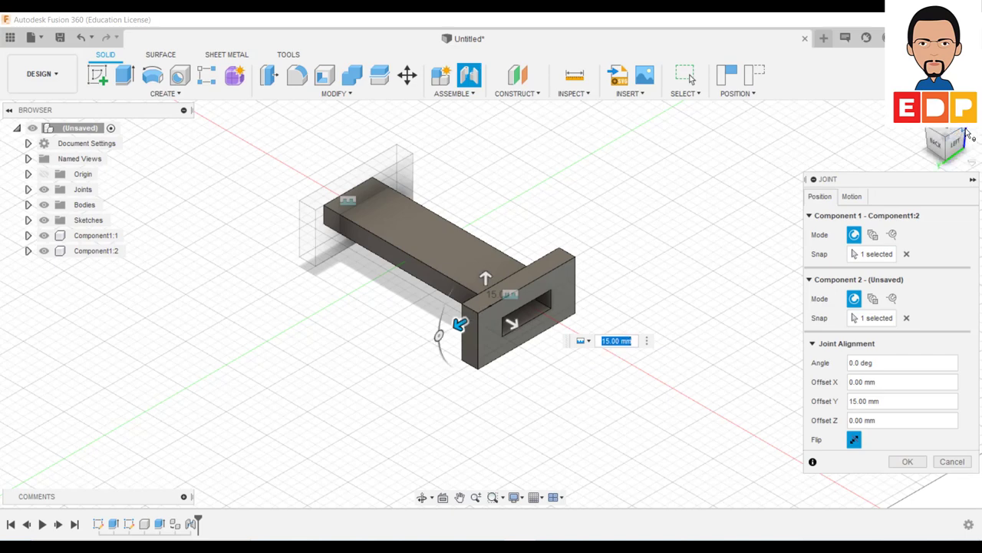
pyautogui.click(965, 135)
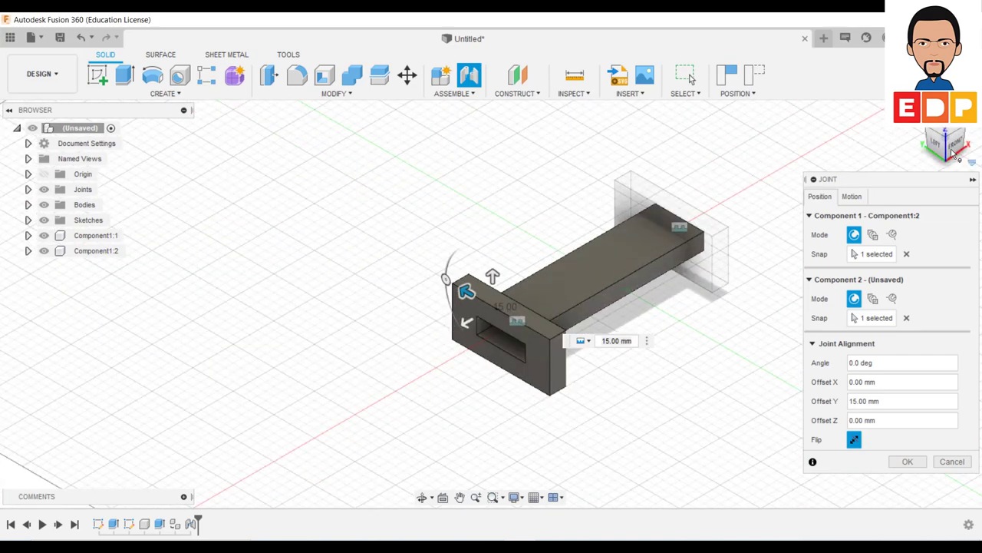
pyautogui.click(937, 145)
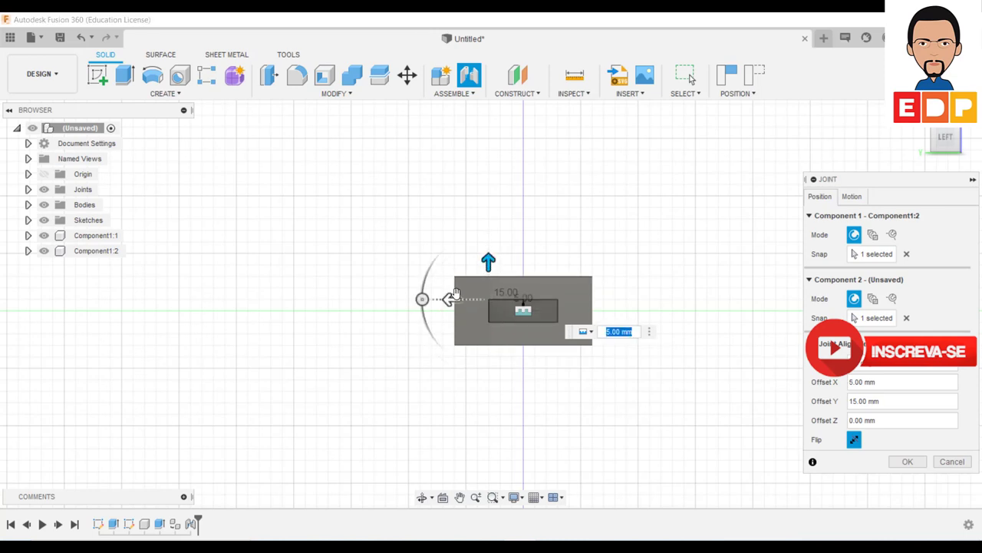
pyautogui.moveTo(477, 297); pyautogui.dragTo(450, 299)
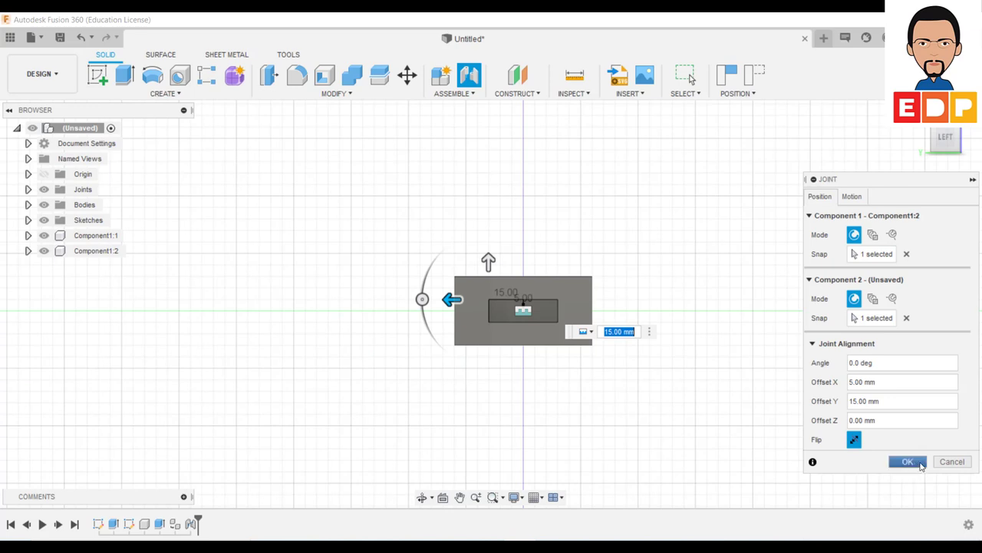
pyautogui.moveTo(945, 139)
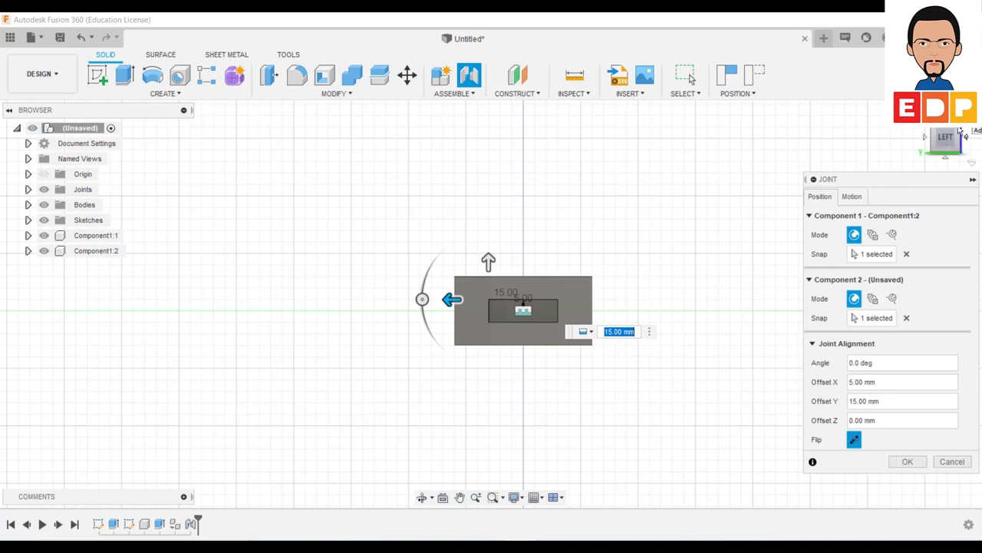
pyautogui.click(959, 132)
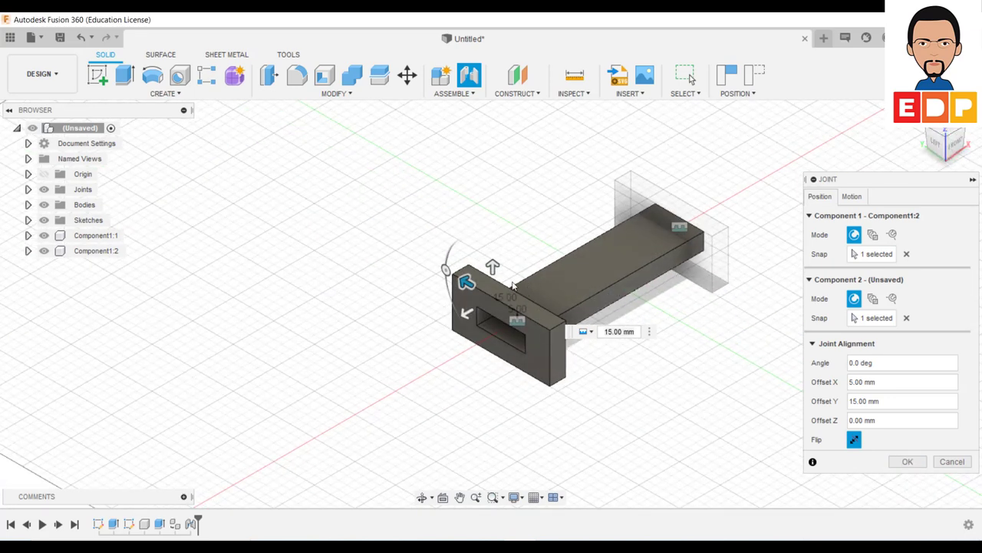
pyautogui.moveTo(466, 313)
pyautogui.mouseDown()
pyautogui.moveTo(492, 311)
pyautogui.moveTo(485, 317)
pyautogui.mouseUp()
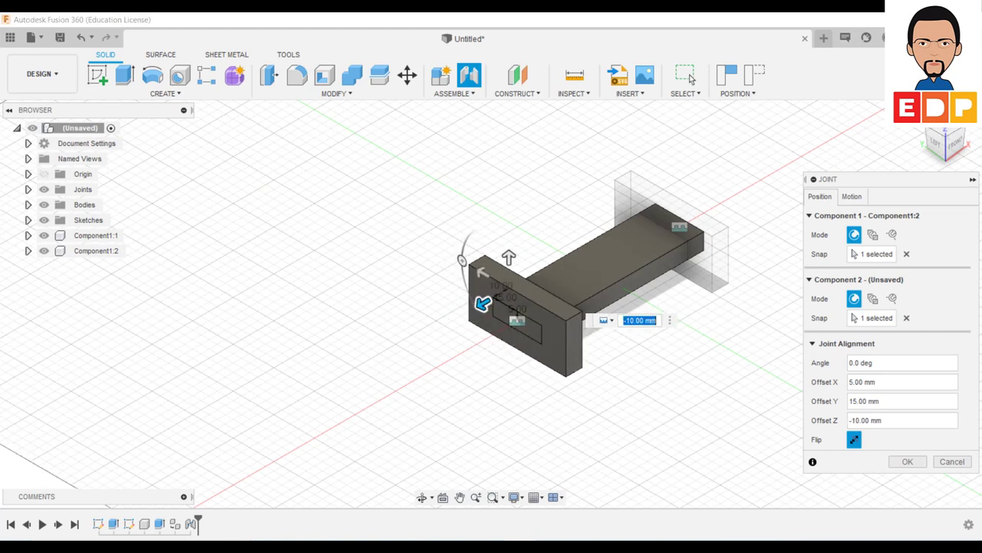
# Step: Confirm the second joint, orbit and pan around the H-shaped assembly, then start saving
pyautogui.click(907, 462)
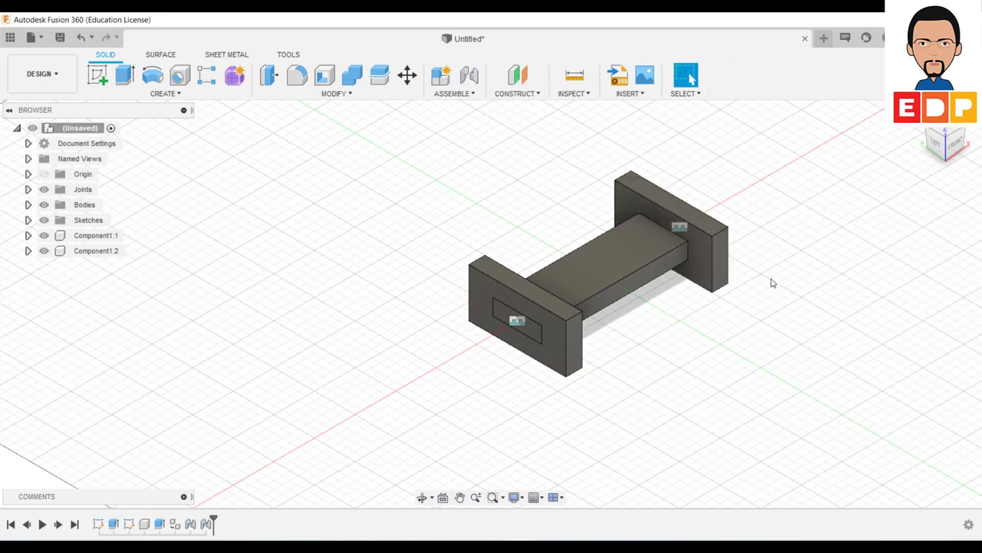
pyautogui.click(965, 132)
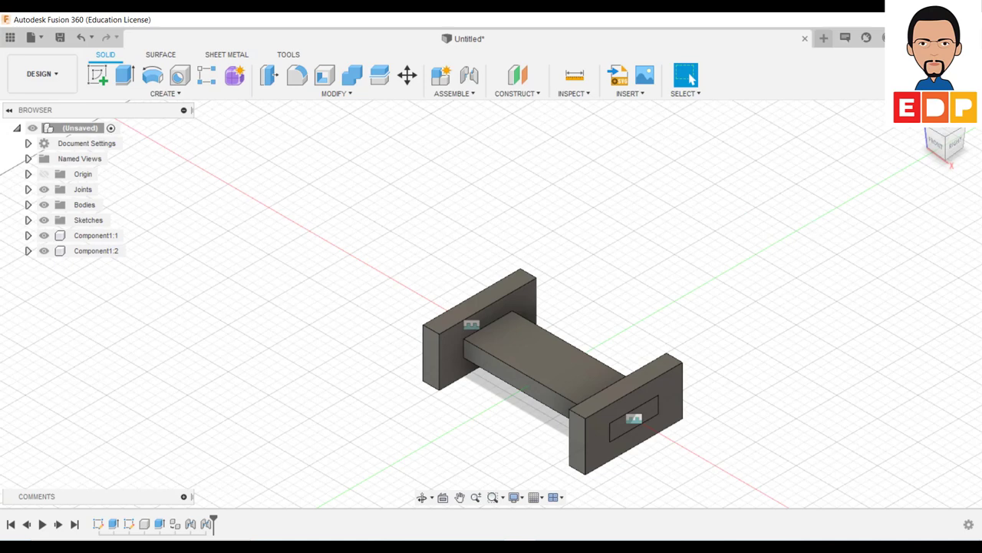
pyautogui.moveTo(841, 421); pyautogui.dragTo(728, 327, button='middle')
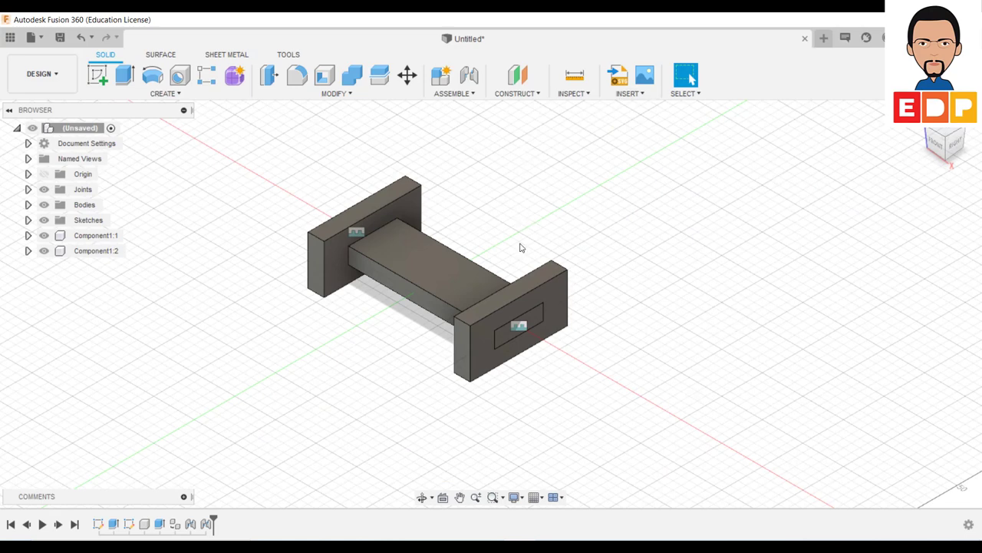
pyautogui.moveTo(701, 283); pyautogui.dragTo(723, 300, button='middle')
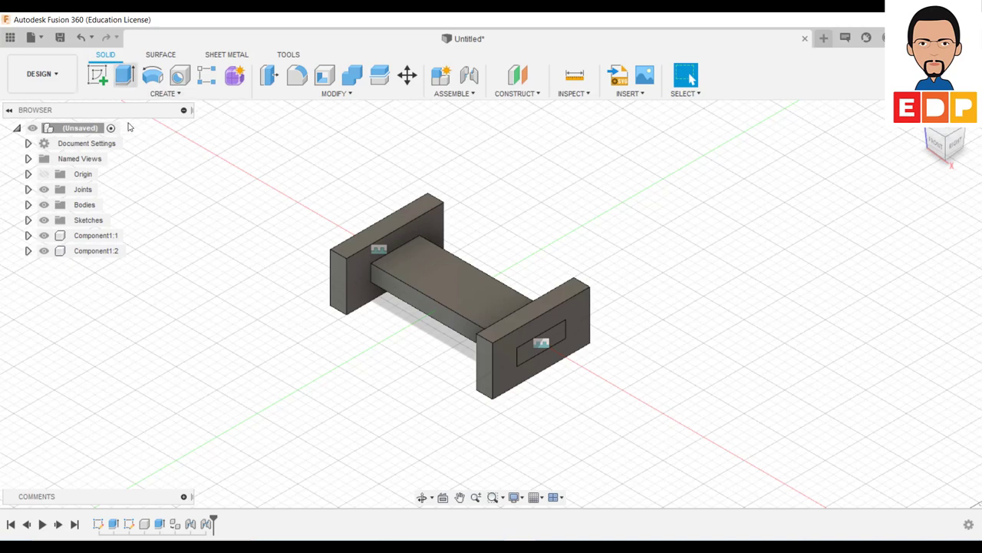
pyautogui.click(60, 37)
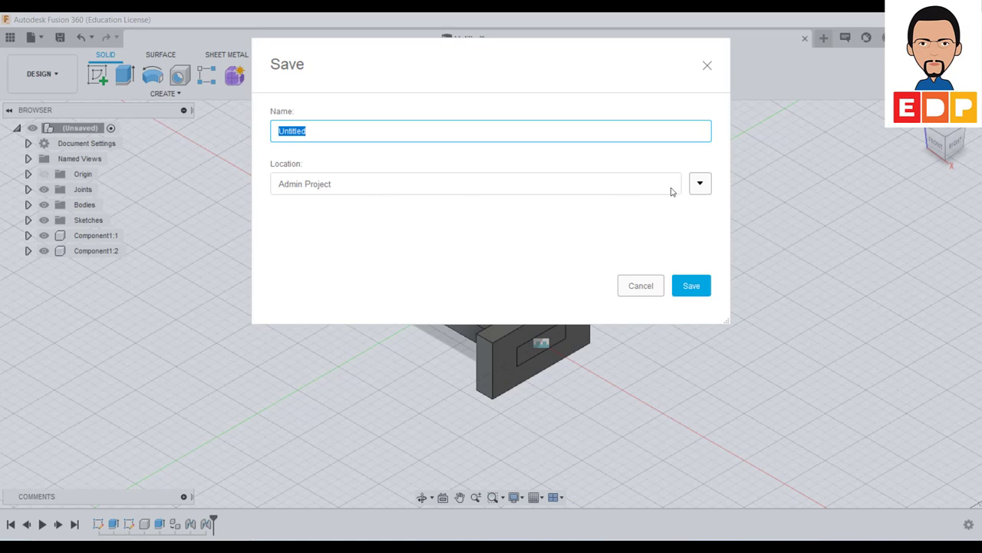
# Step: Save the design as 'Exemplo simulação' in Admin Project's exemplos folder
pyautogui.click(700, 185)
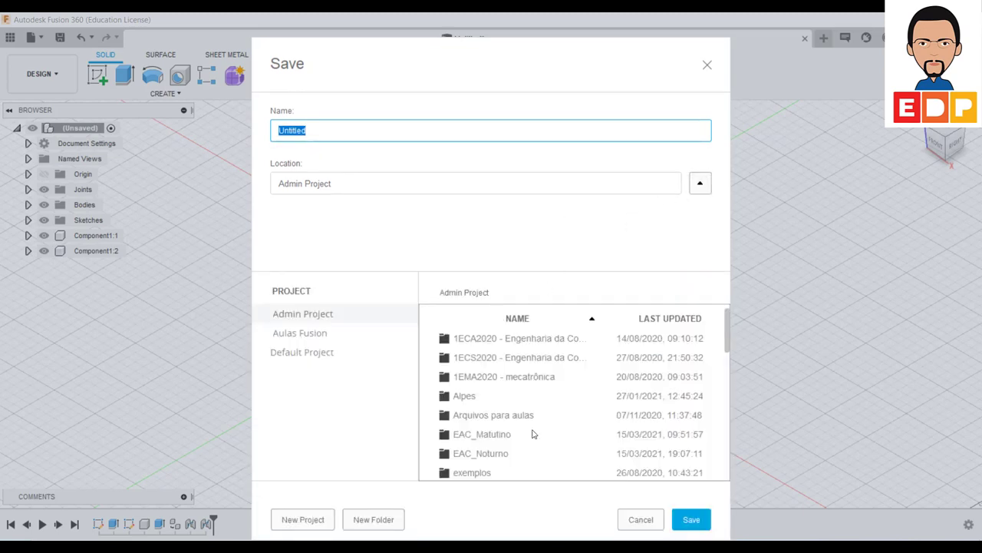
pyautogui.click(484, 476)
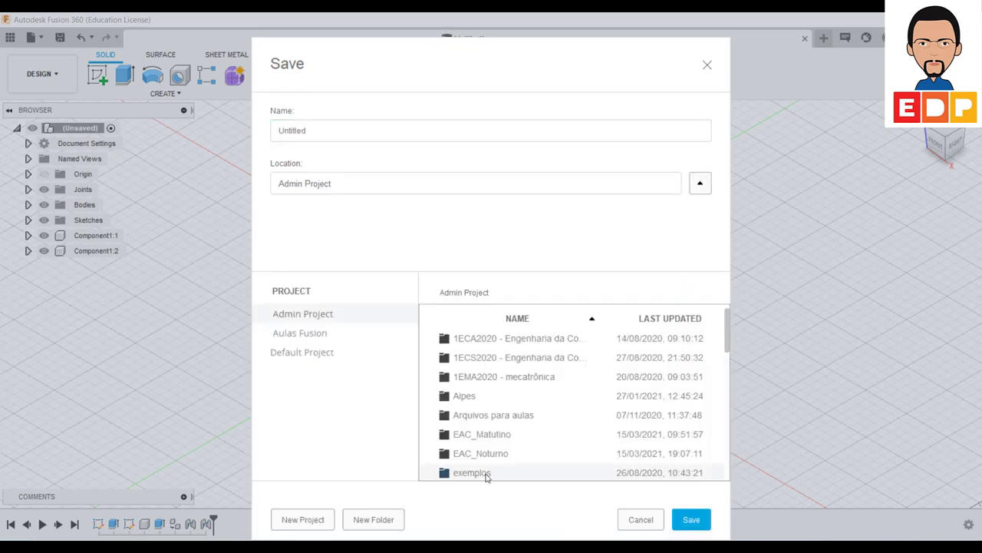
pyautogui.doubleClick(331, 131)
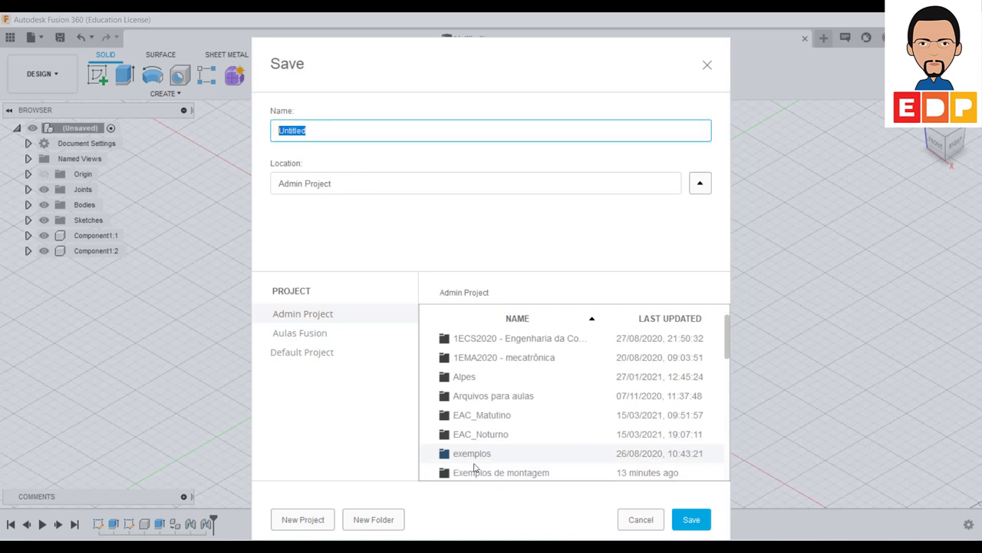
pyautogui.doubleClick(477, 456)
pyautogui.doubleClick(333, 131)
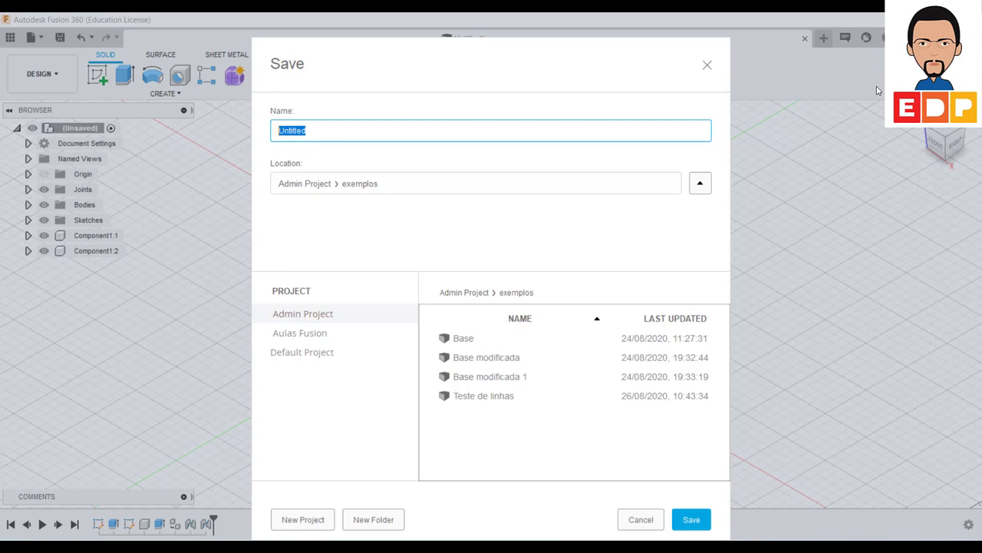
pyautogui.write('Exemplo simulação')
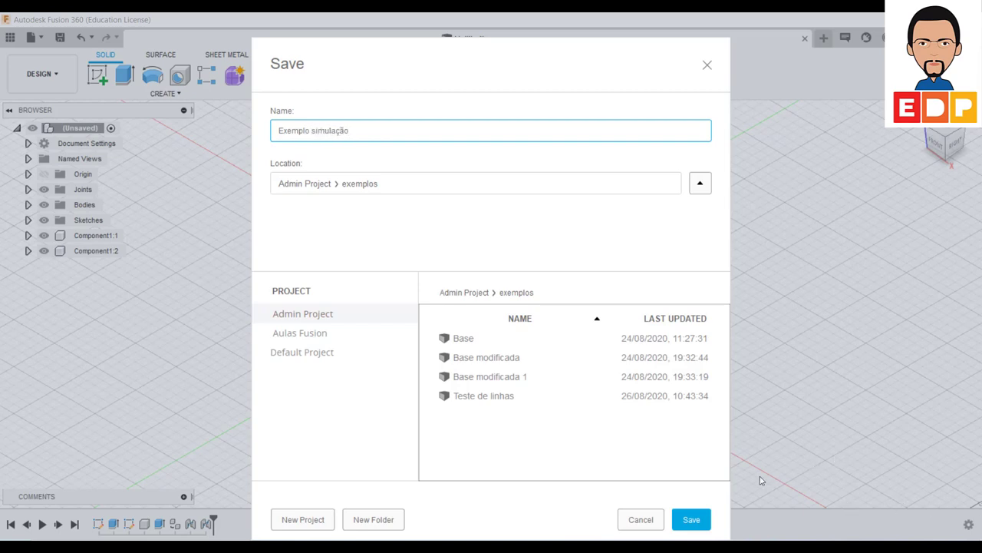
pyautogui.click(691, 520)
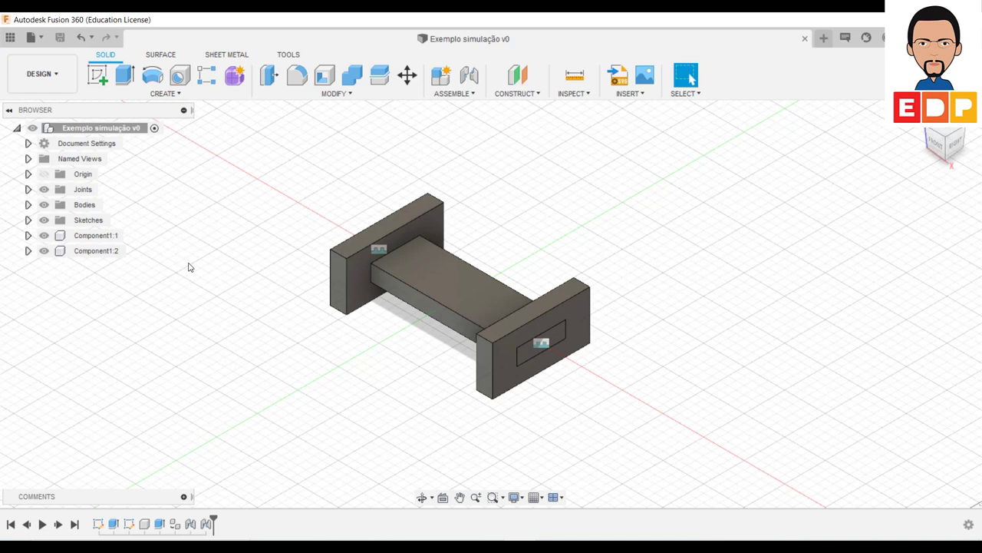
# Step: Switch to the Simulation workspace and create a new Static Stress study
pyautogui.click(56, 76)
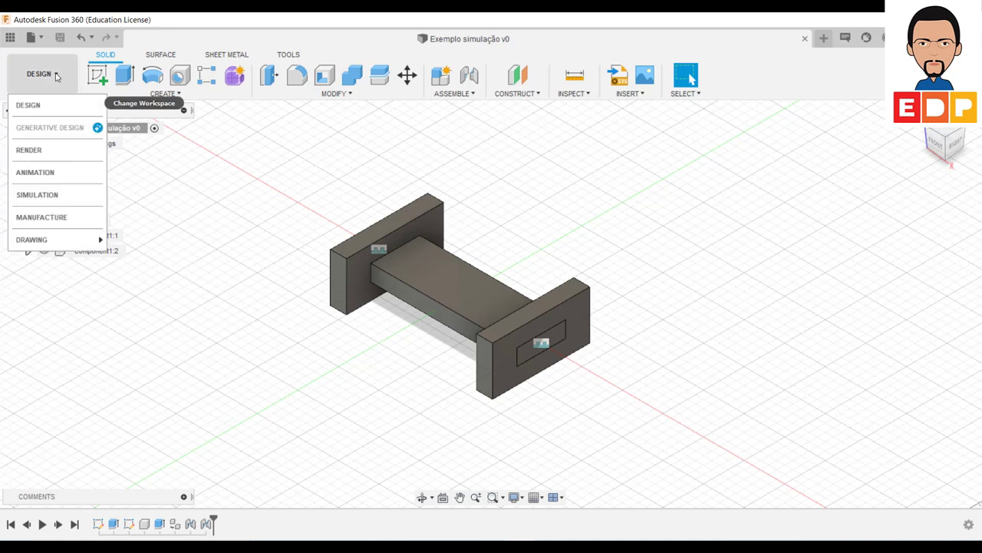
pyautogui.click(46, 194)
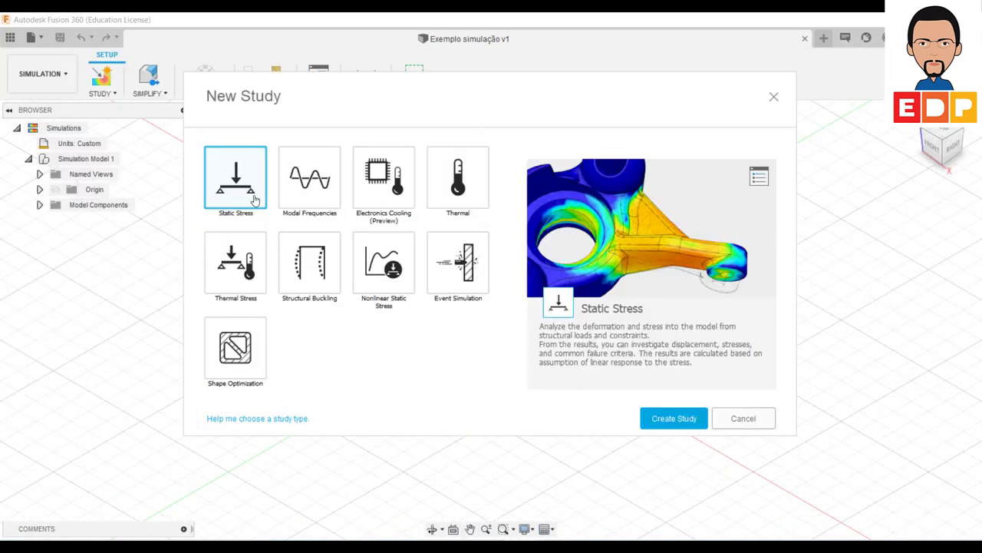
pyautogui.click(674, 420)
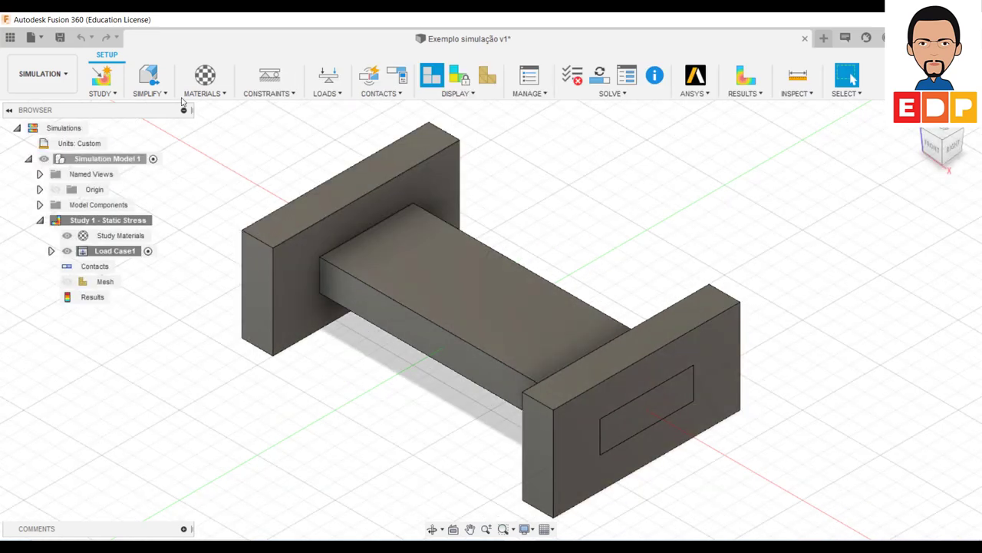
# Step: In Study Materials, set Simulation Model 1:1 to Aluminum 6061 T6 0 Cold Formed
pyautogui.click(453, 285)
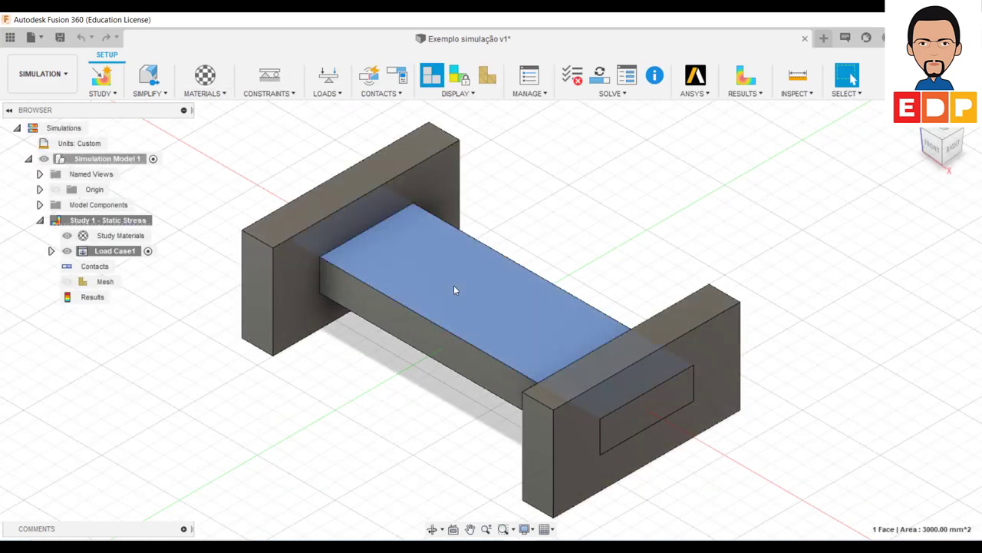
pyautogui.click(224, 94)
pyautogui.click(219, 107)
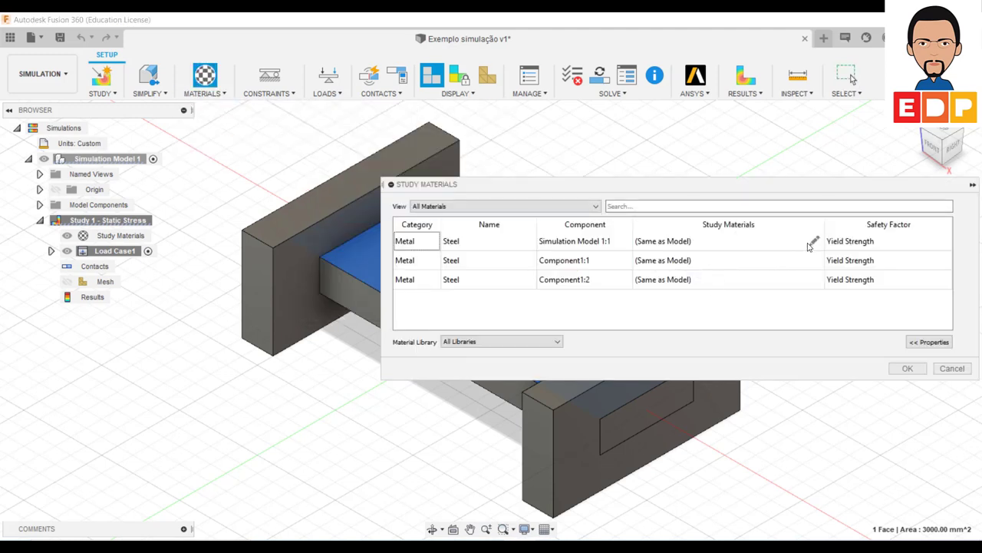
pyautogui.click(809, 247)
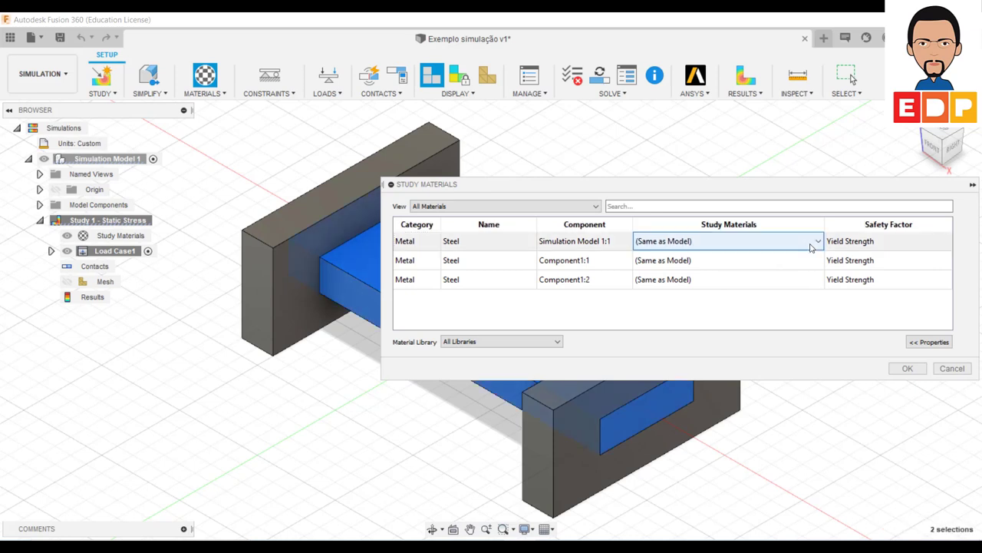
pyautogui.click(815, 244)
pyautogui.scroll(-5, 713, 374)
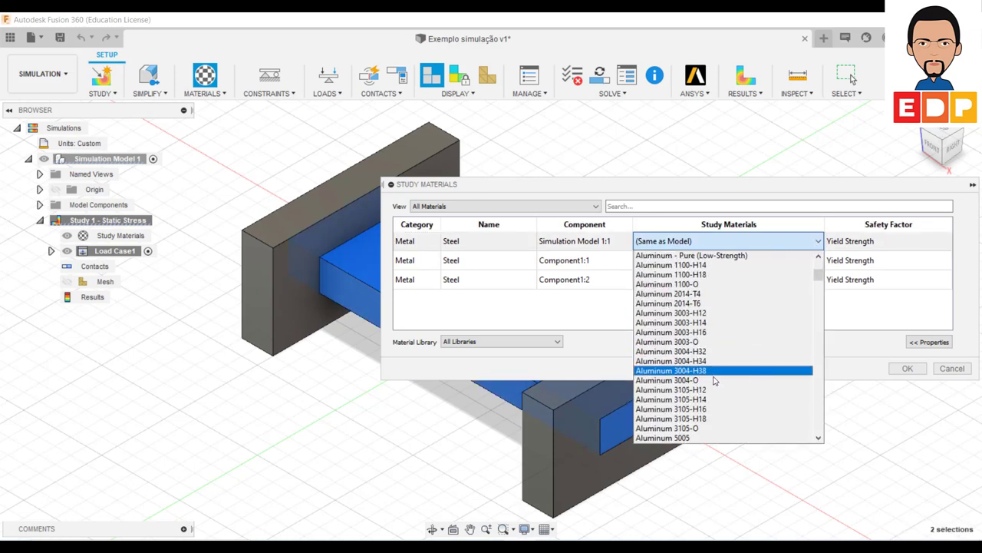
pyautogui.scroll(-3, 703, 430)
pyautogui.scroll(-3, 703, 433)
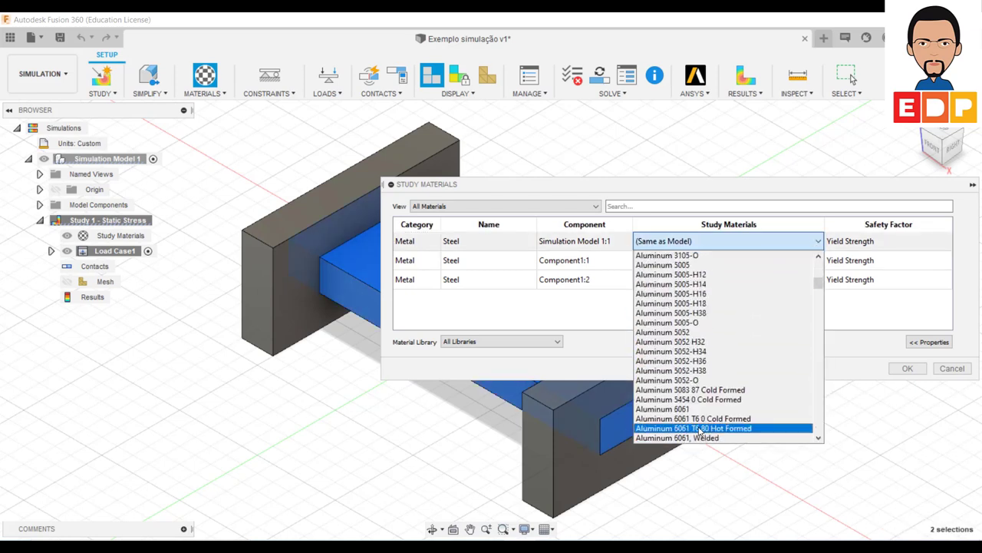
pyautogui.click(713, 419)
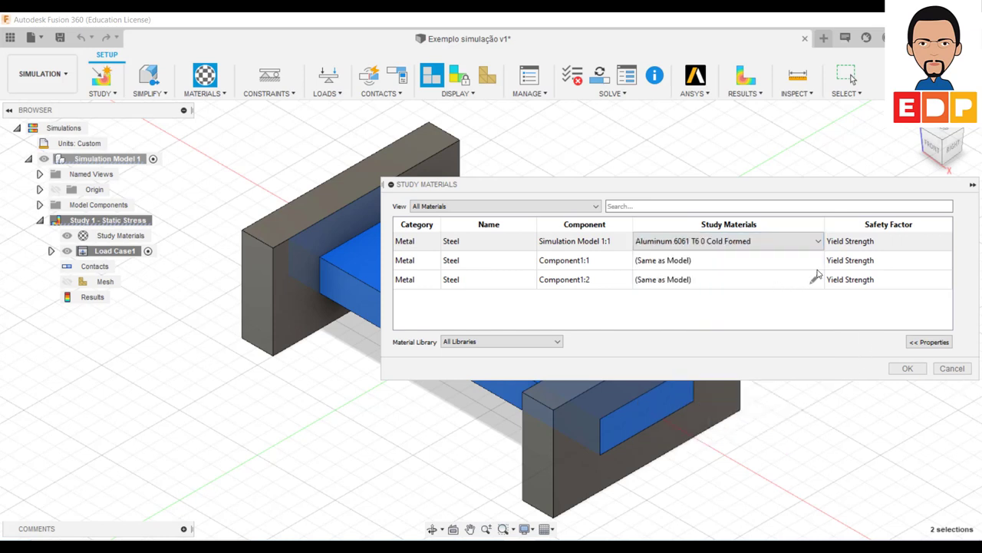
# Step: Set Component1:1's study material to Steel AISI 1015 80 NORM
pyautogui.click(817, 262)
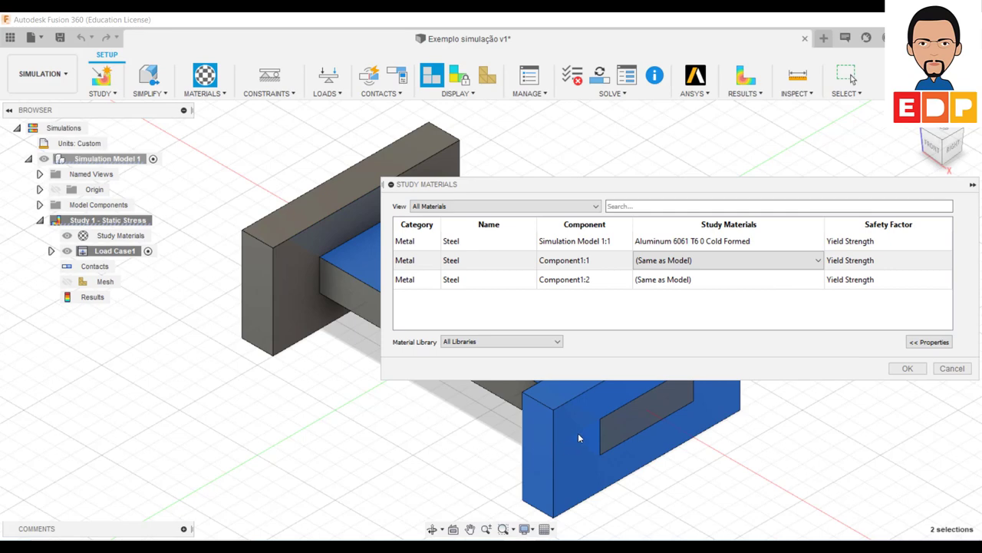
pyautogui.click(817, 261)
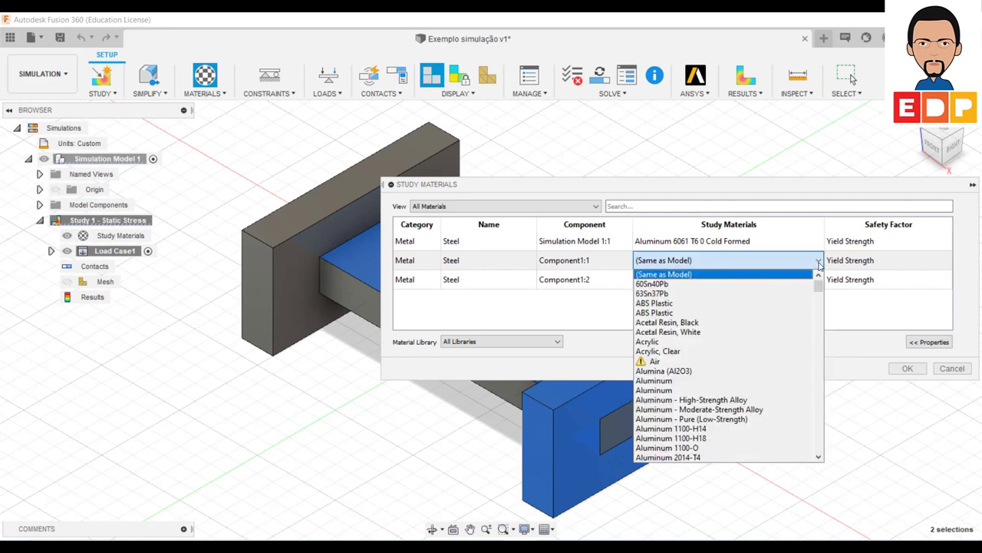
pyautogui.scroll(-5, 715, 361)
pyautogui.scroll(-5, 712, 383)
pyautogui.scroll(-5, 708, 406)
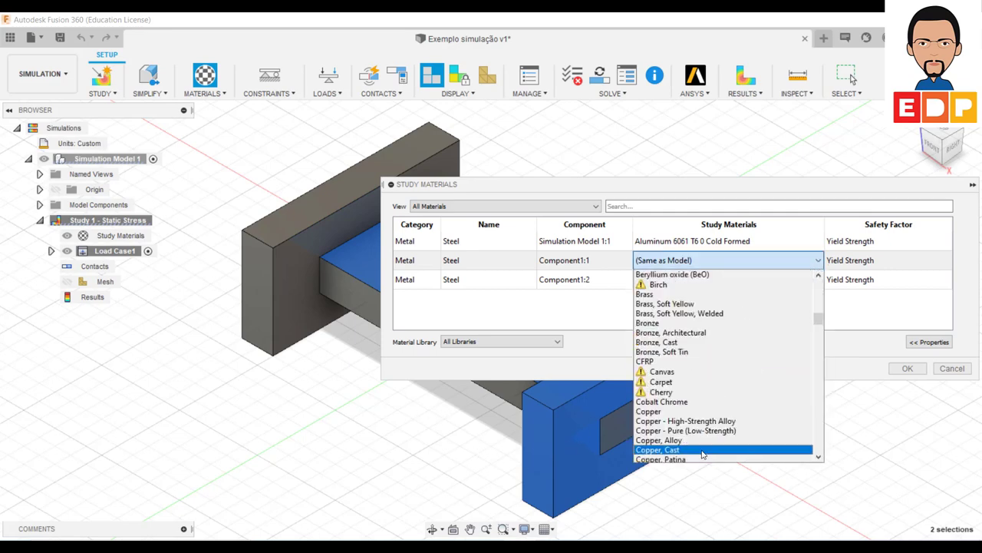
pyautogui.scroll(-5, 703, 430)
pyautogui.scroll(-5, 703, 440)
pyautogui.scroll(-3, 703, 439)
pyautogui.scroll(-4, 703, 439)
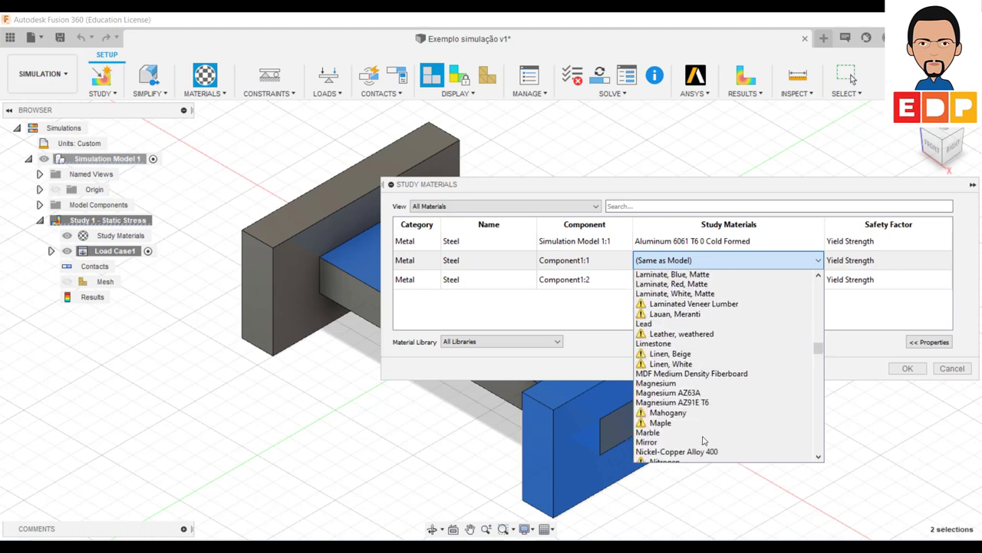
pyautogui.scroll(-5, 703, 439)
pyautogui.scroll(-2, 703, 440)
pyautogui.scroll(-5, 703, 440)
pyautogui.scroll(-5, 702, 439)
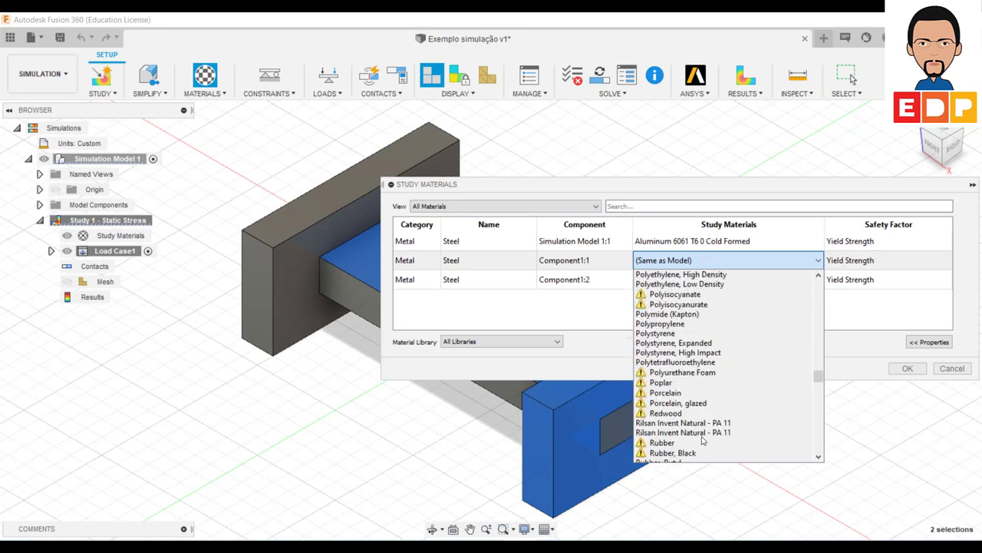
pyautogui.scroll(-5, 701, 439)
pyautogui.scroll(-4, 702, 439)
pyautogui.scroll(-5, 700, 439)
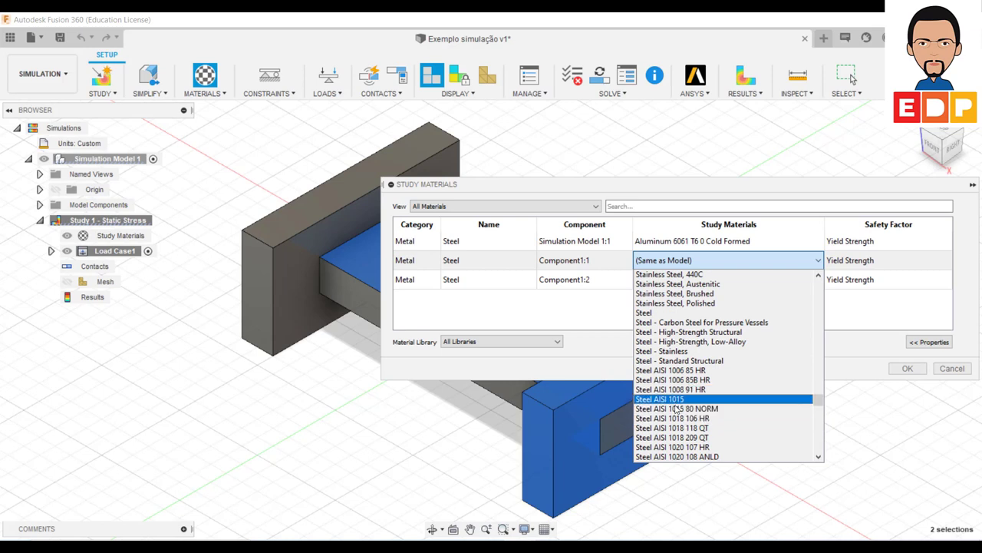
pyautogui.click(677, 409)
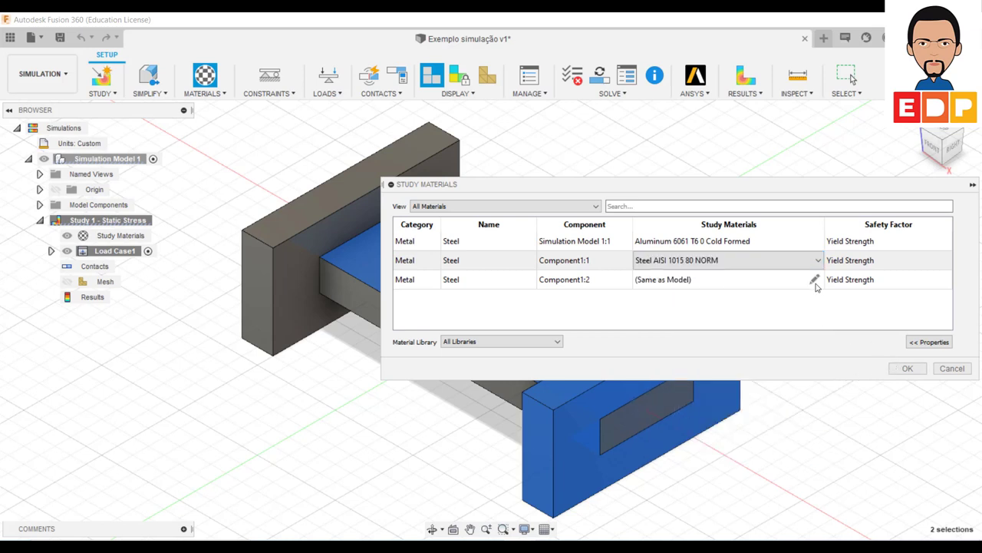
# Step: Set Component1:2 to Steel AISI 1015 80 NORM and confirm the material assignments
pyautogui.click(817, 280)
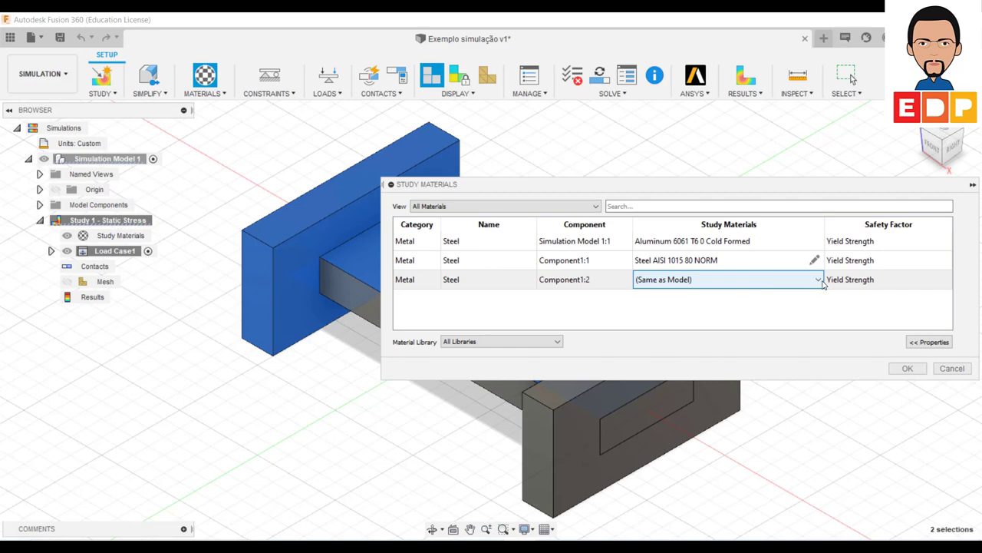
pyautogui.click(818, 281)
pyautogui.scroll(-5, 696, 423)
pyautogui.scroll(-5, 696, 423)
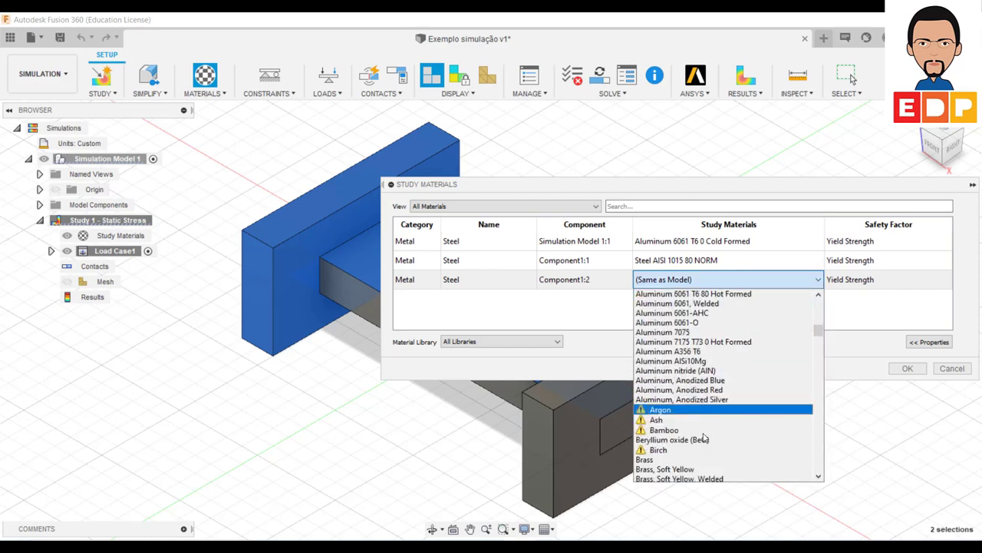
pyautogui.scroll(-5, 712, 438)
pyautogui.scroll(-5, 712, 438)
pyautogui.scroll(-5, 712, 440)
pyautogui.scroll(-5, 713, 440)
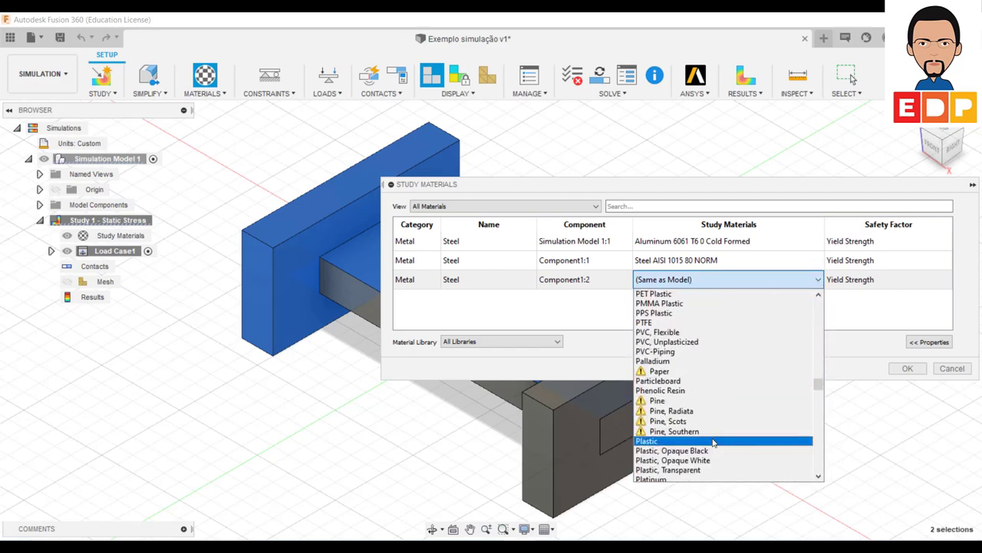
pyautogui.scroll(-5, 713, 440)
pyautogui.scroll(-5, 713, 440)
pyautogui.scroll(-5, 713, 439)
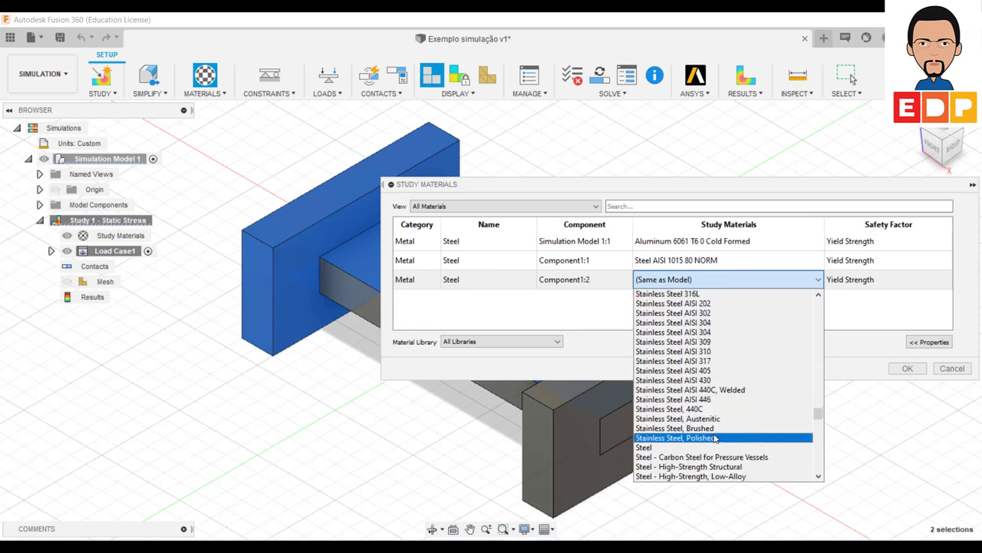
pyautogui.scroll(-2, 714, 439)
pyautogui.scroll(-3, 714, 435)
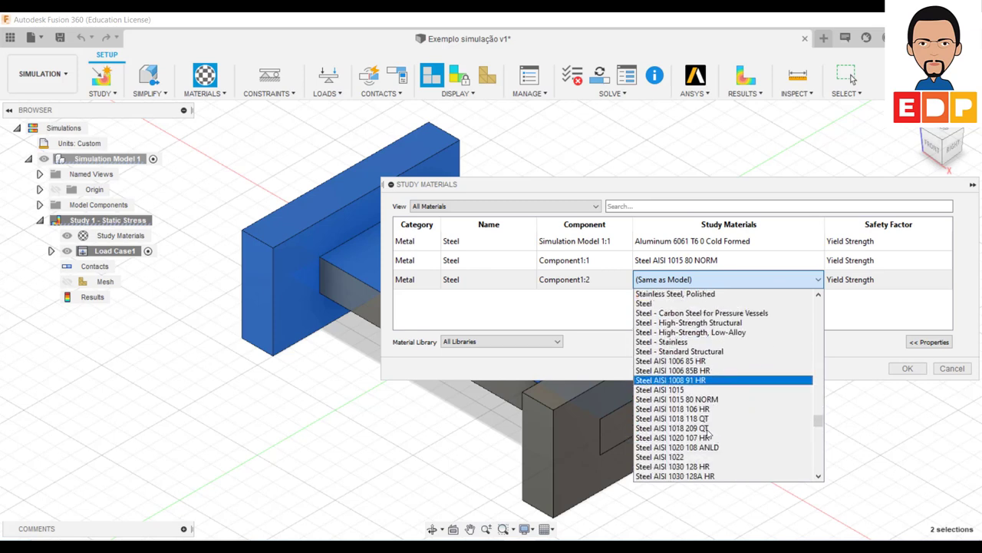
pyautogui.click(687, 401)
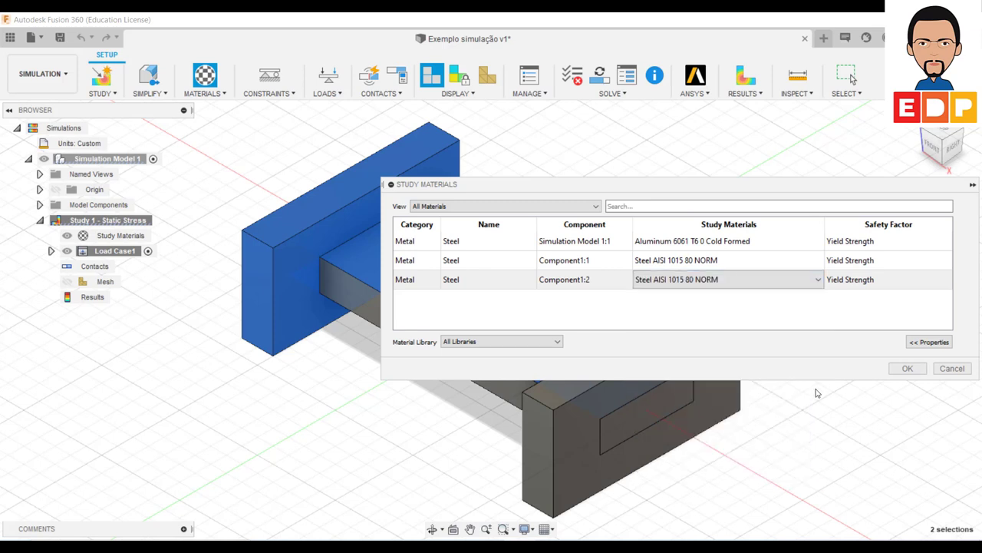
pyautogui.click(902, 370)
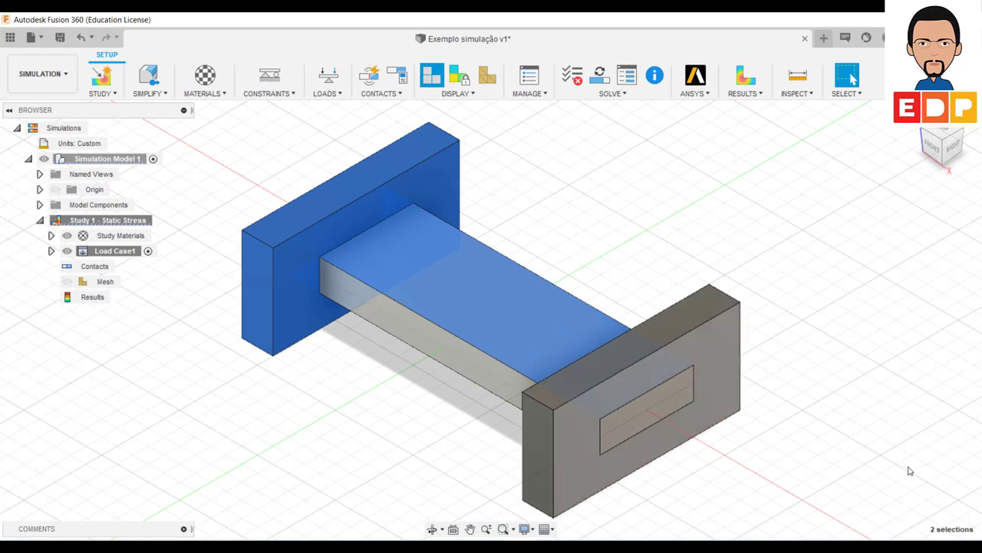
# Step: Clear the selection and generate automatic contacts with a 0.10 mm solids tolerance
pyautogui.moveTo(404, 256)
pyautogui.keyDown('shift'); pyautogui.mouseDown(button='middle')
pyautogui.moveTo(487, 327)
pyautogui.moveTo(626, 251)
pyautogui.mouseUp(button='middle'); pyautogui.keyUp('shift')
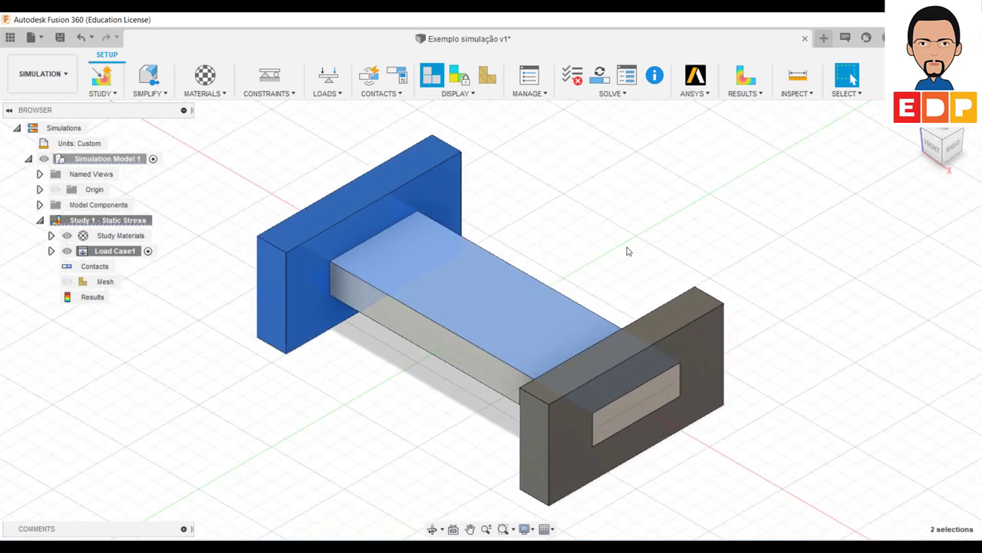
pyautogui.click(627, 251)
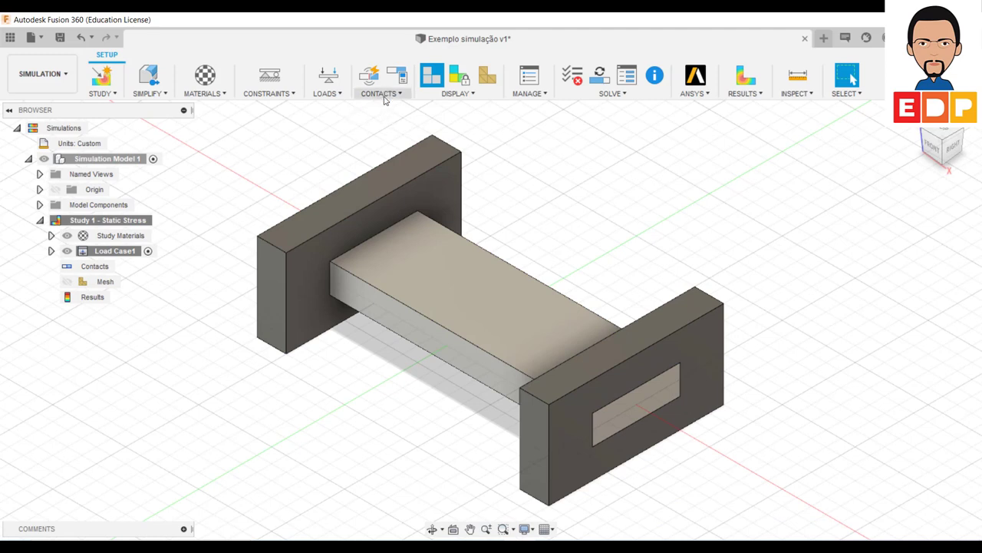
pyautogui.click(384, 95)
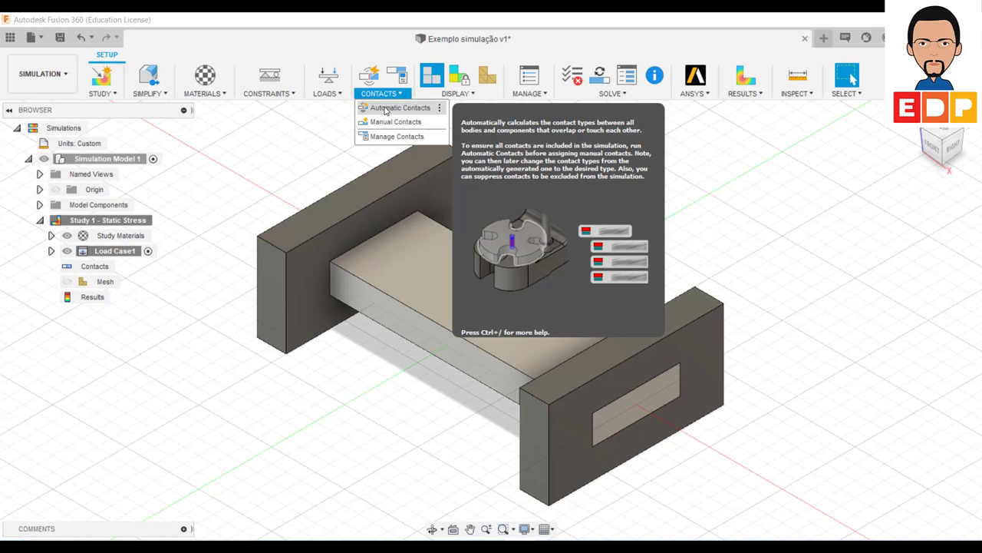
pyautogui.click(386, 111)
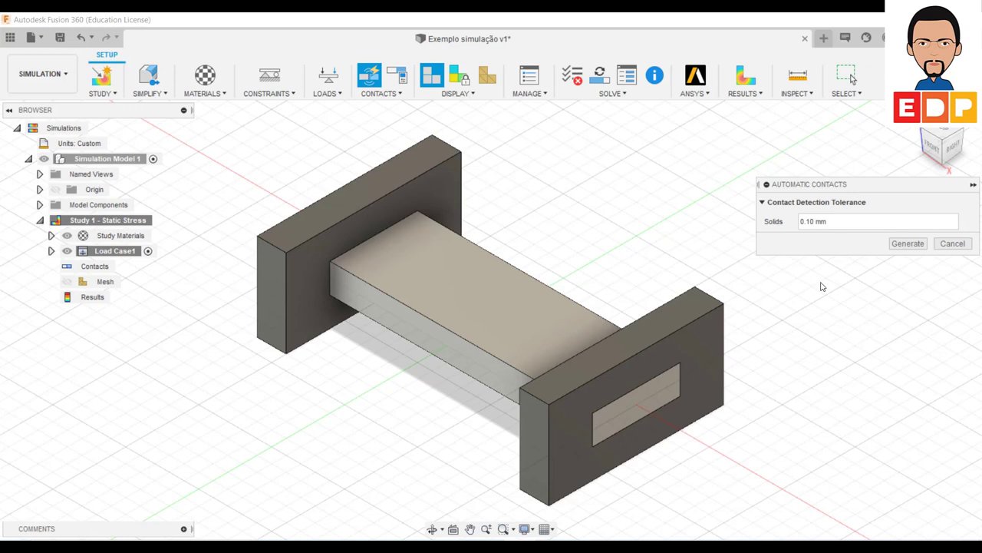
pyautogui.click(913, 246)
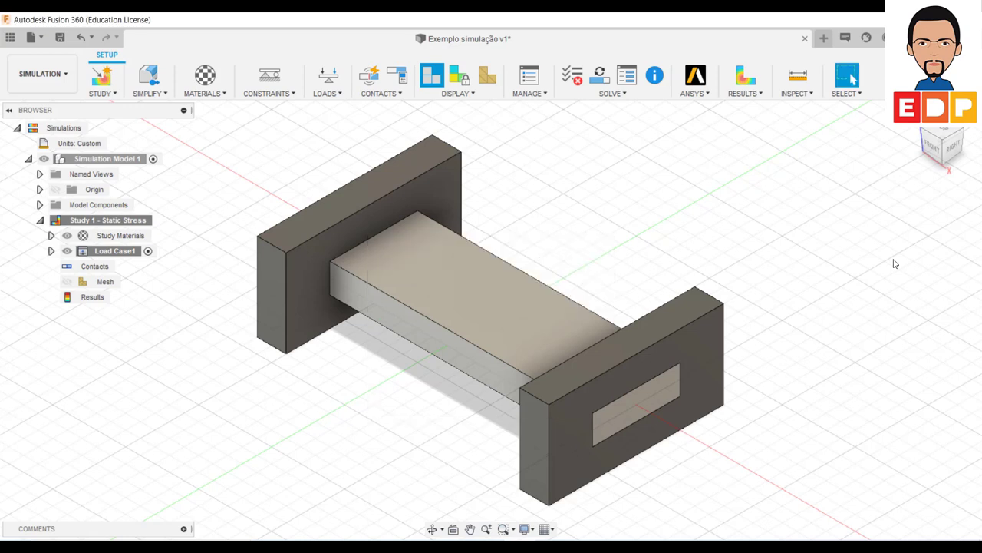
# Step: Add a Fixed structural constraint on both end plates' bottom faces, viewed from underneath
pyautogui.click(288, 98)
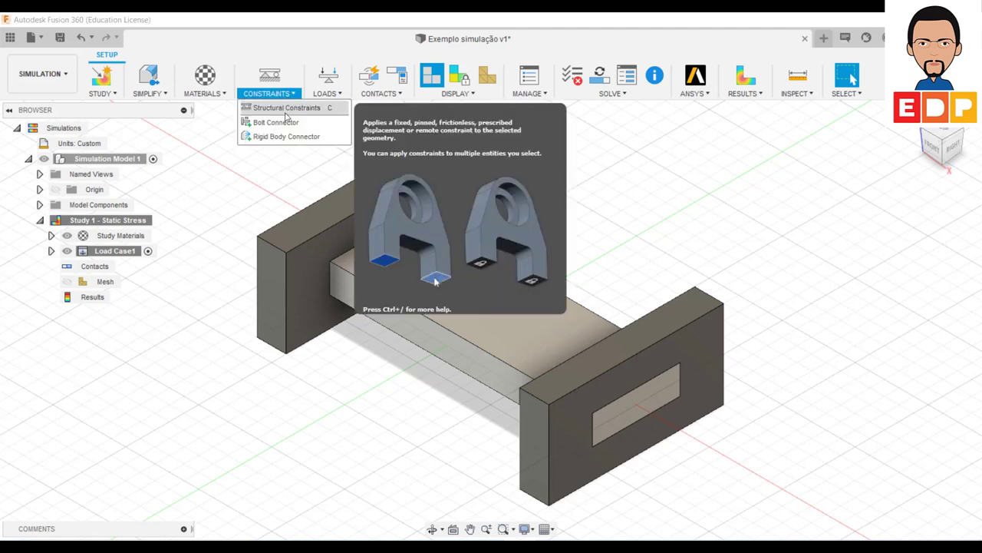
pyautogui.click(288, 112)
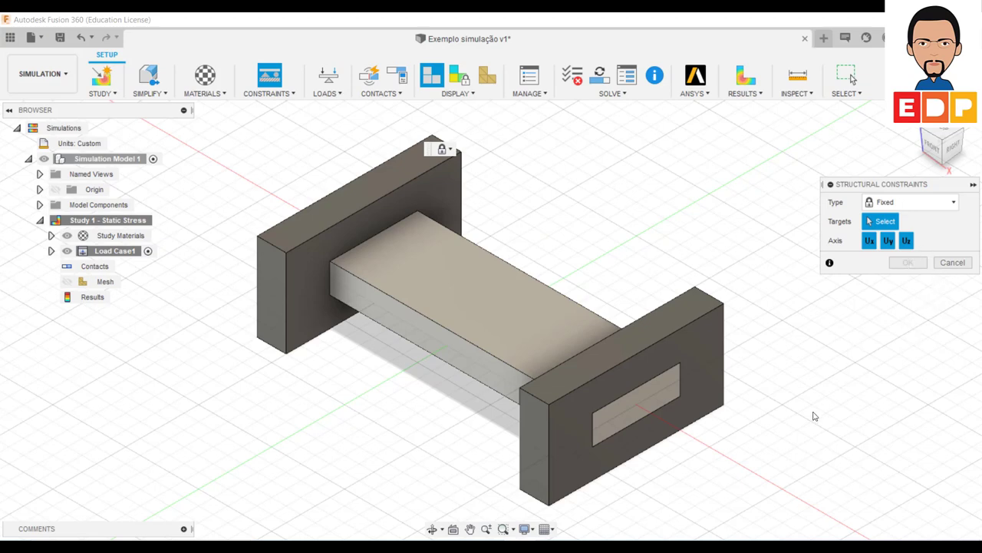
pyautogui.click(944, 161)
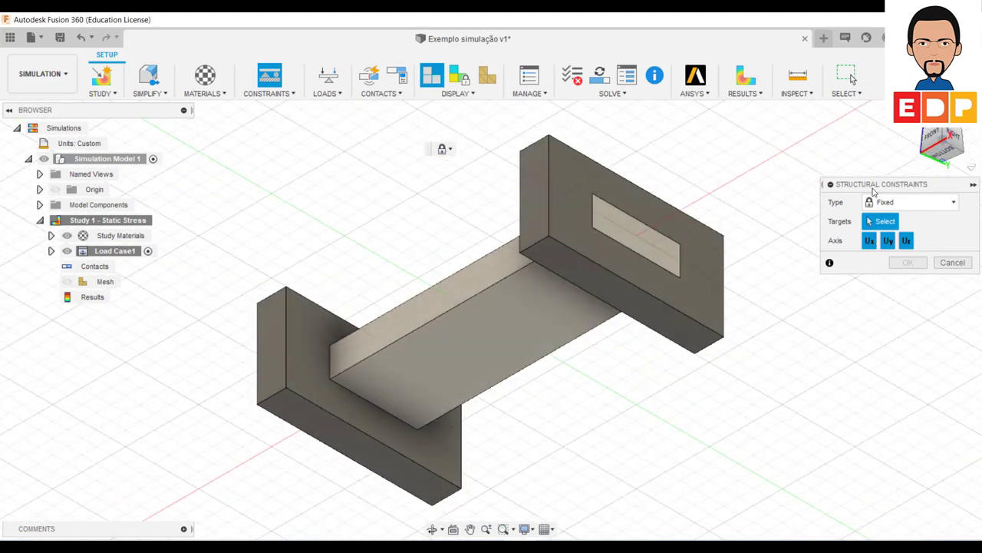
pyautogui.click(607, 293)
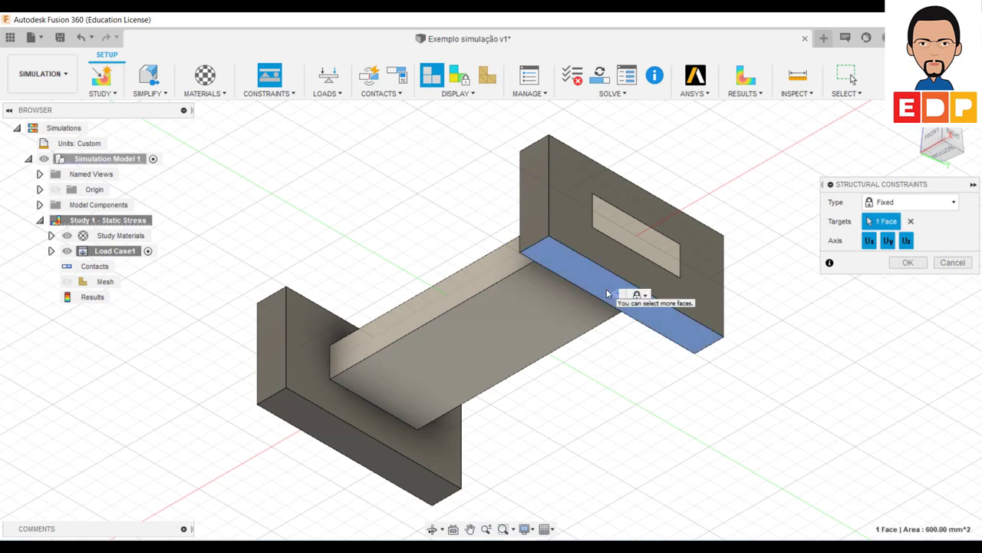
pyautogui.click(351, 453)
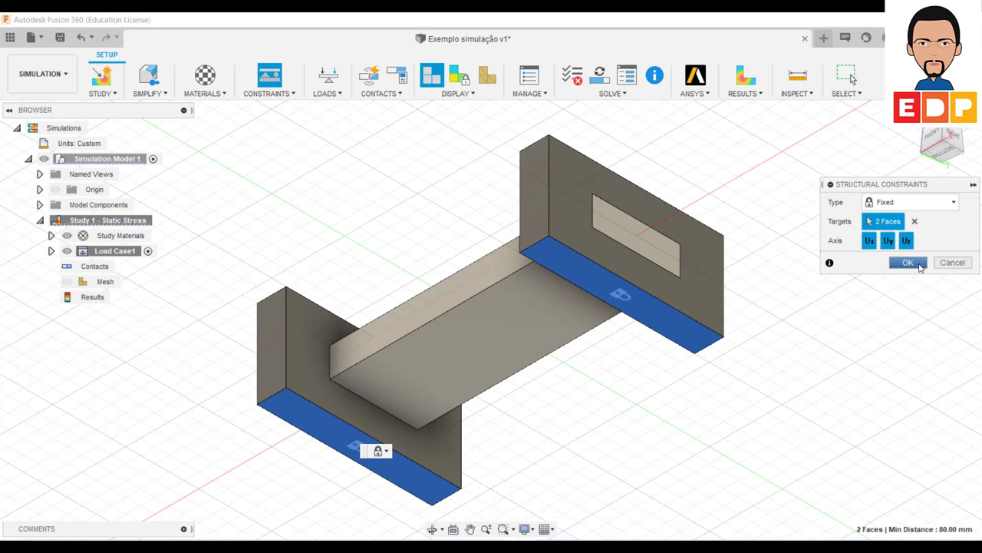
pyautogui.click(907, 264)
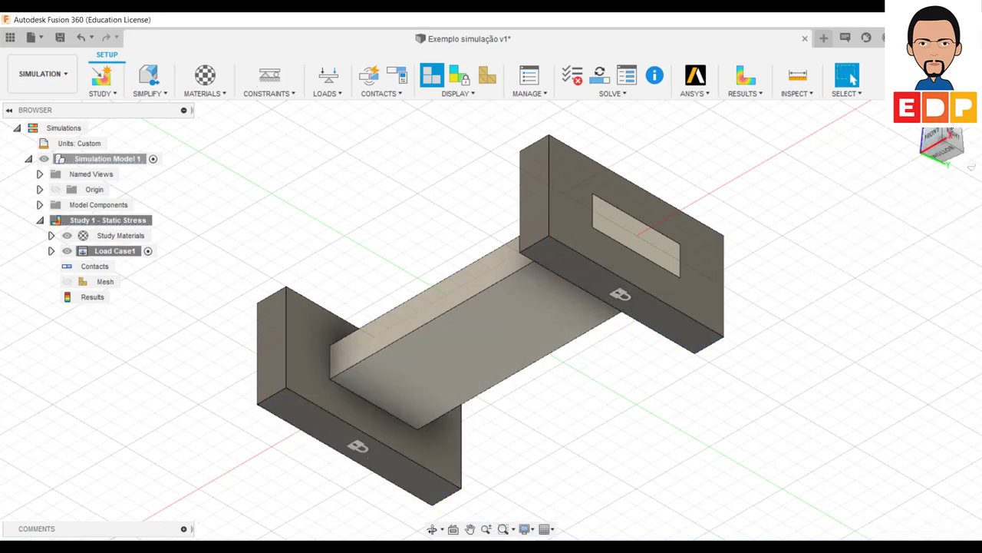
pyautogui.click(945, 138)
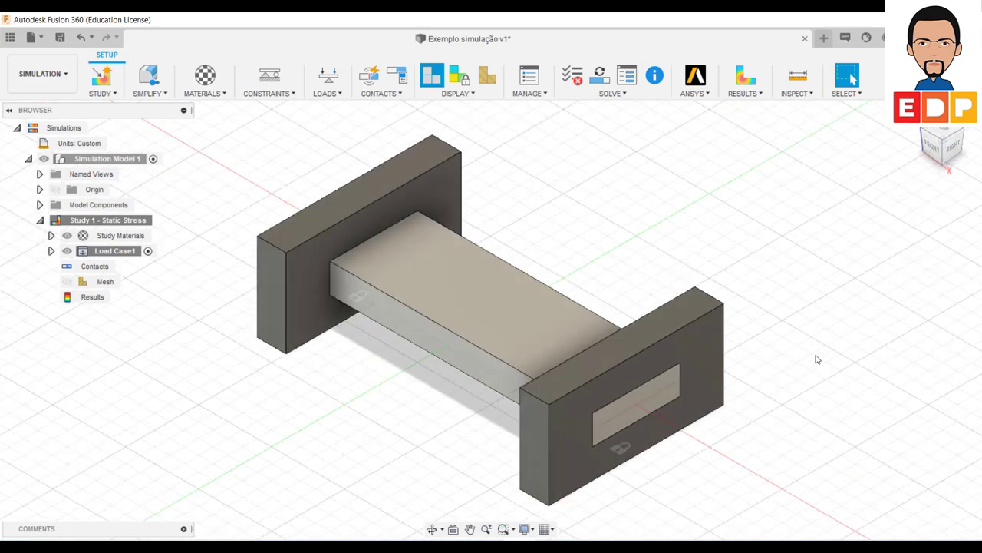
# Step: Apply a 10000 N downward Force load to the beam's top face
pyautogui.click(328, 96)
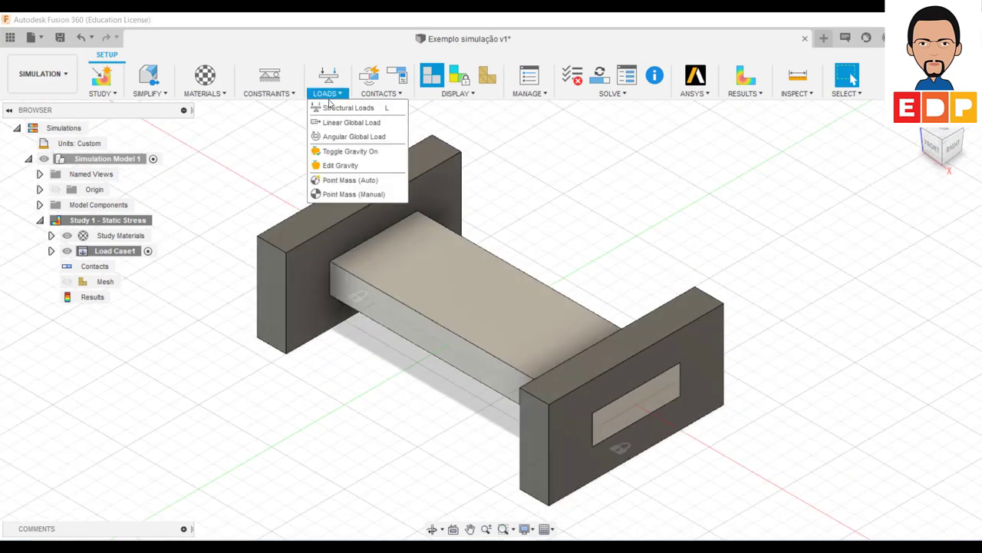
pyautogui.click(348, 108)
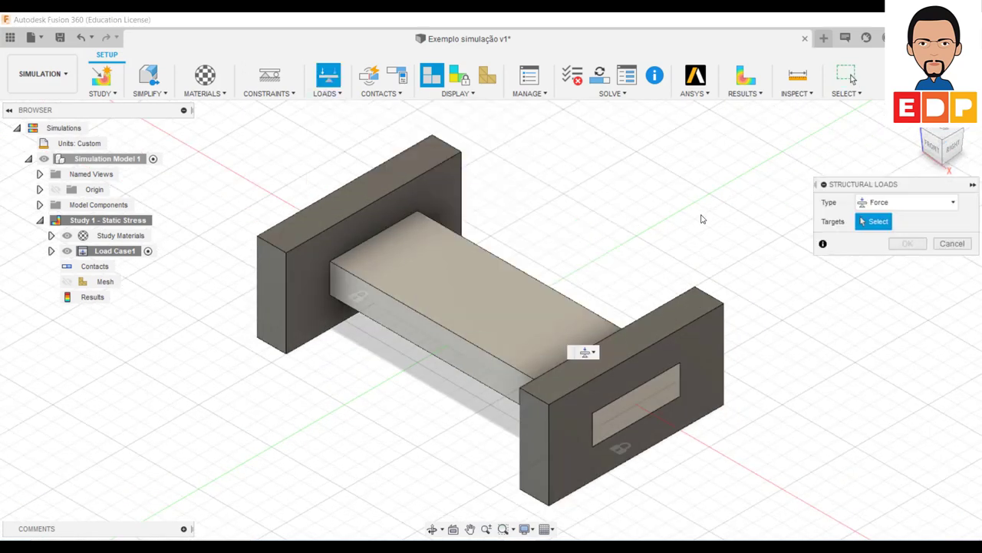
pyautogui.click(504, 299)
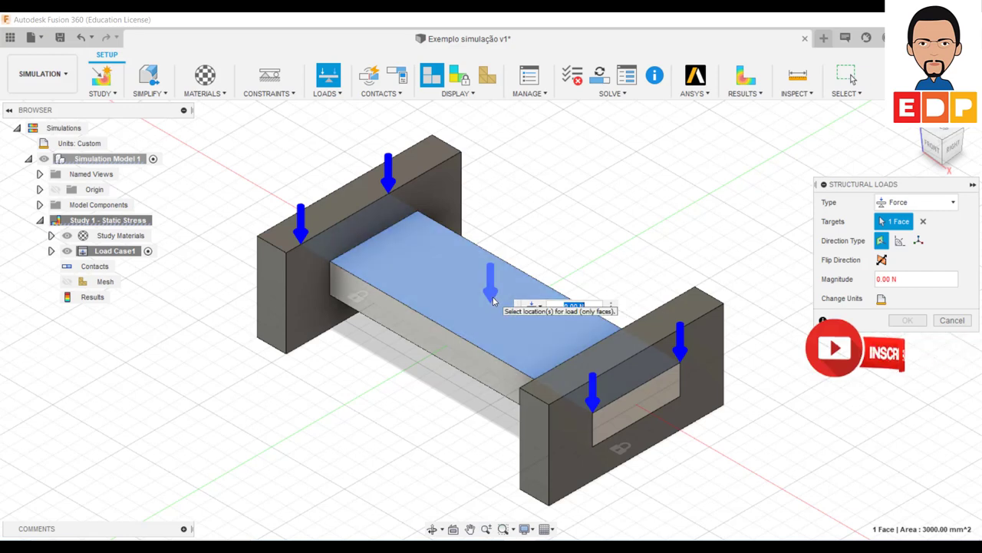
pyautogui.write('1')
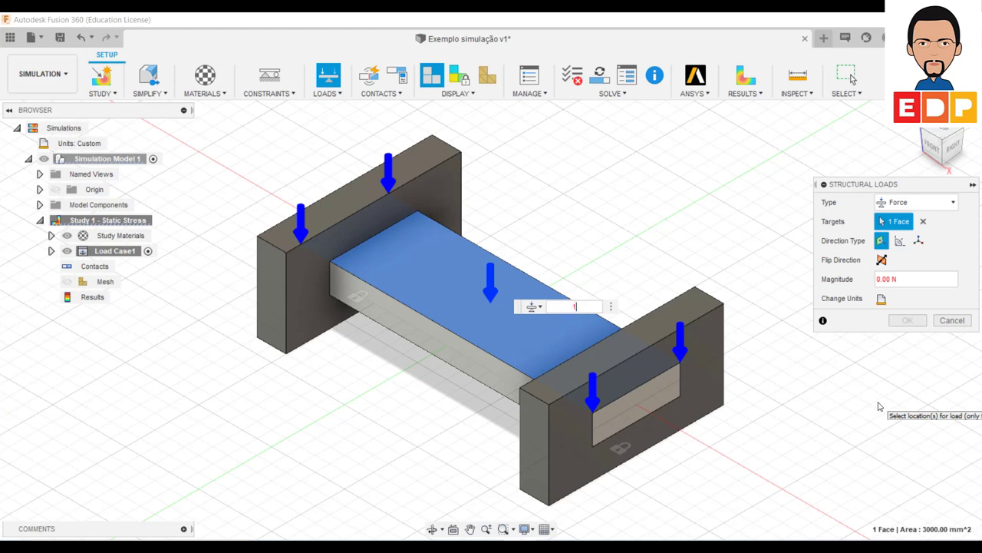
pyautogui.write('0000')
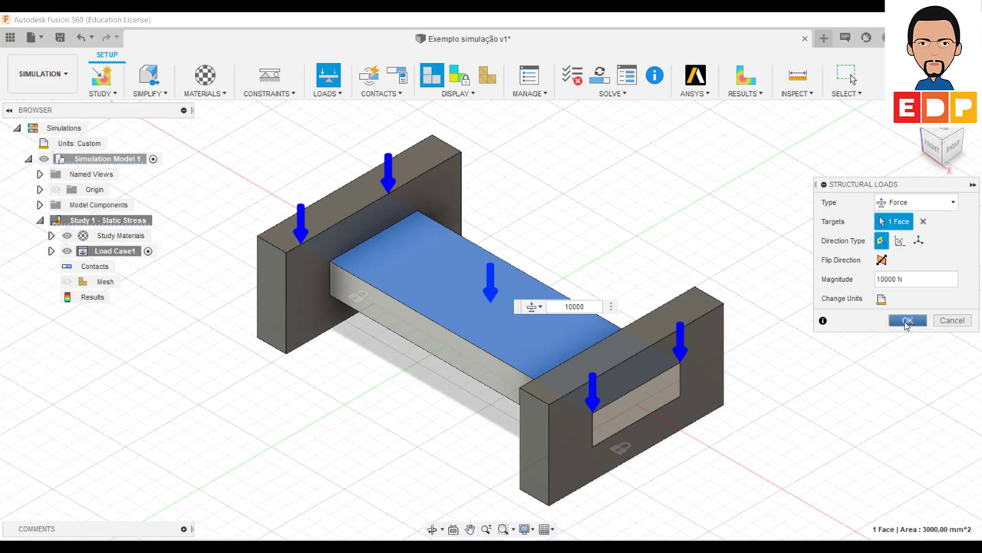
pyautogui.click(906, 322)
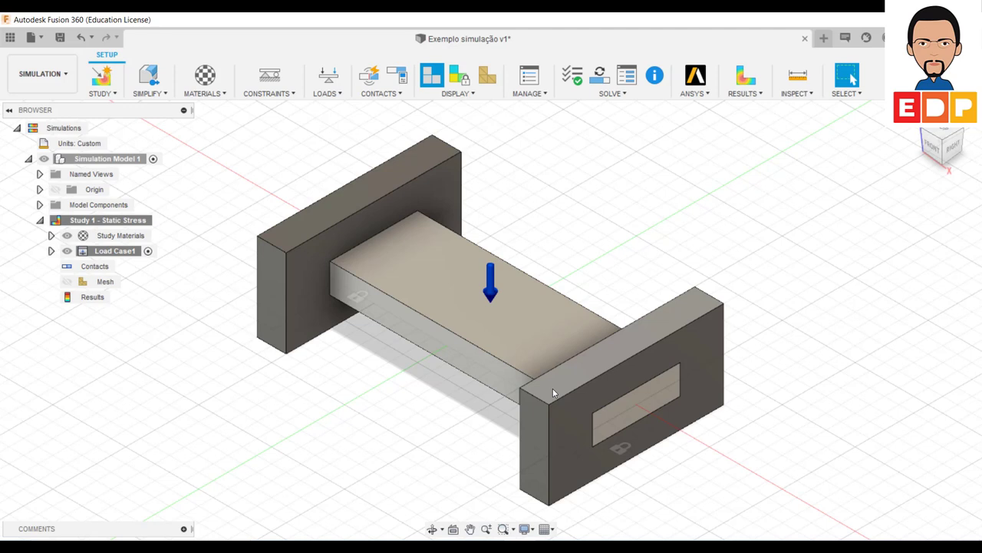
# Step: Run the study pre-check and generate the tetrahedral mesh over the beam and plates
pyautogui.click(577, 86)
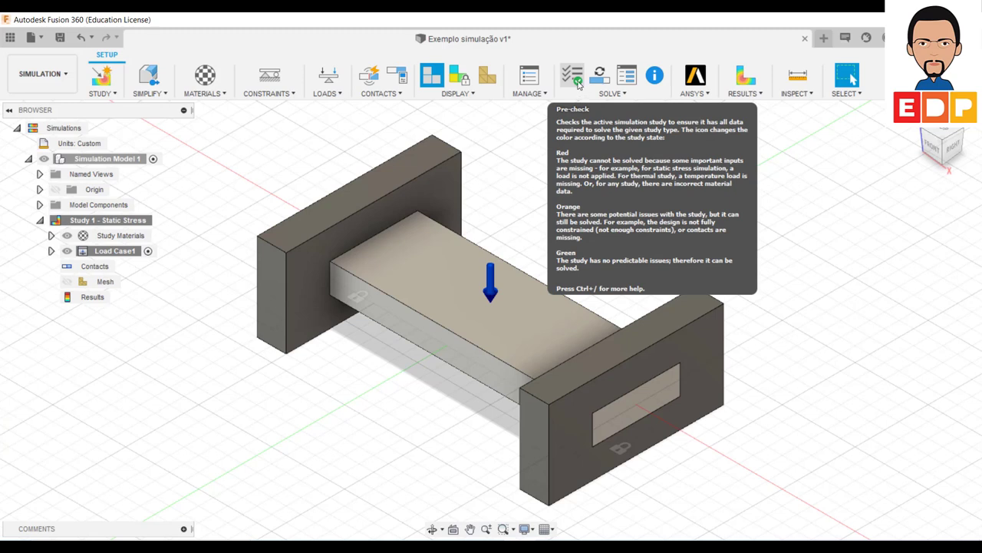
pyautogui.click(615, 95)
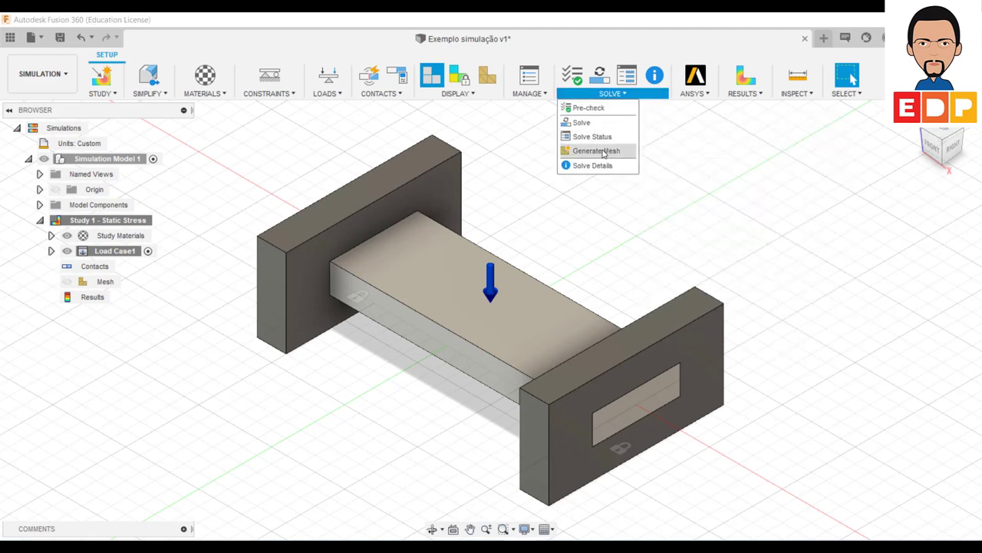
pyautogui.click(597, 151)
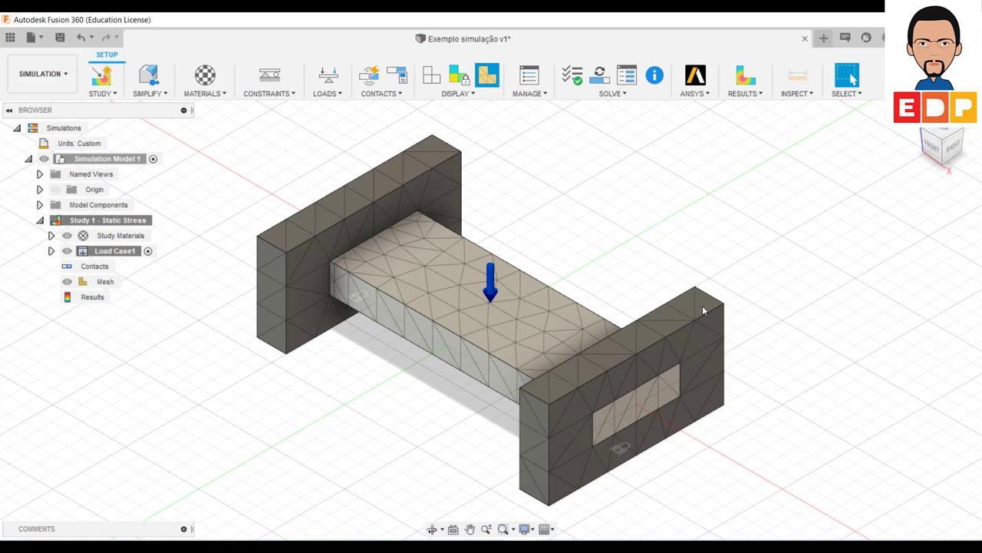
pyautogui.click(608, 95)
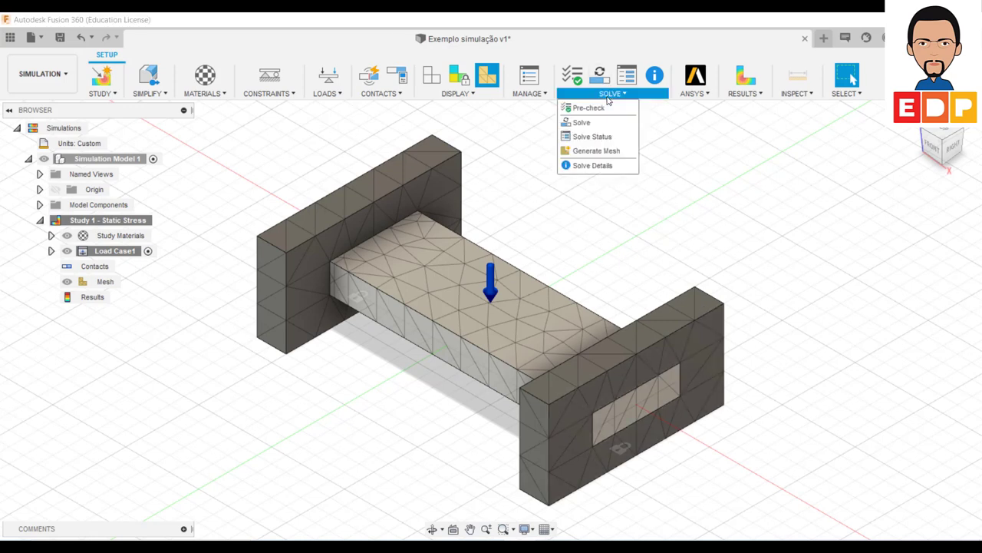
# Step: Solve the study locally, yielding a minimum safety factor of about 2.46
pyautogui.click(596, 123)
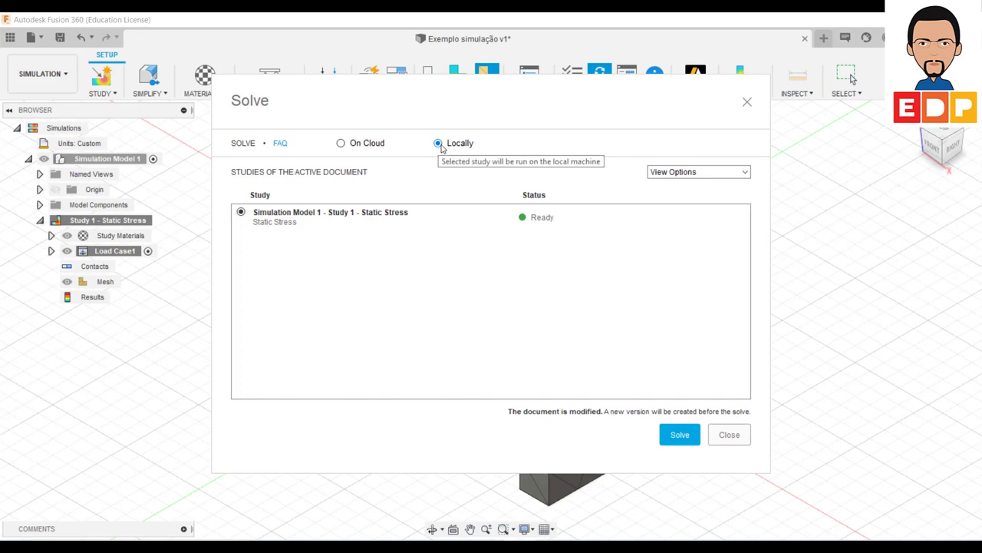
pyautogui.click(681, 434)
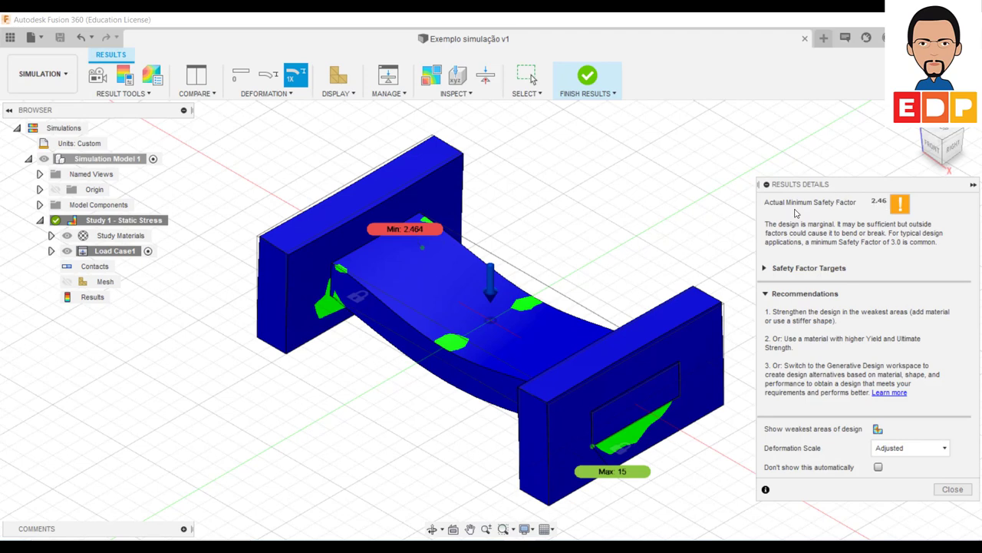
# Step: Close the Results Details summary and bring up the result-type list beside the legend
pyautogui.click(952, 488)
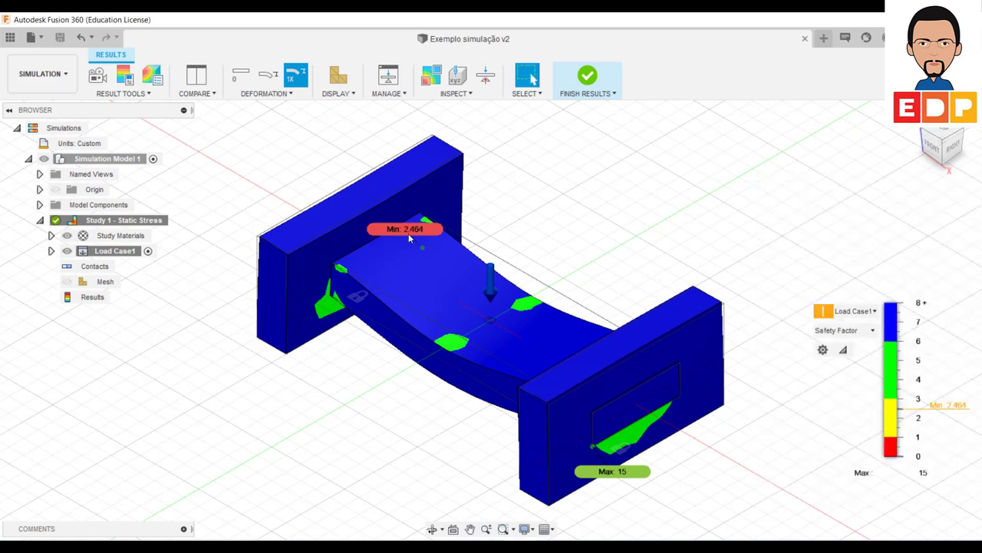
pyautogui.moveTo(890, 376)
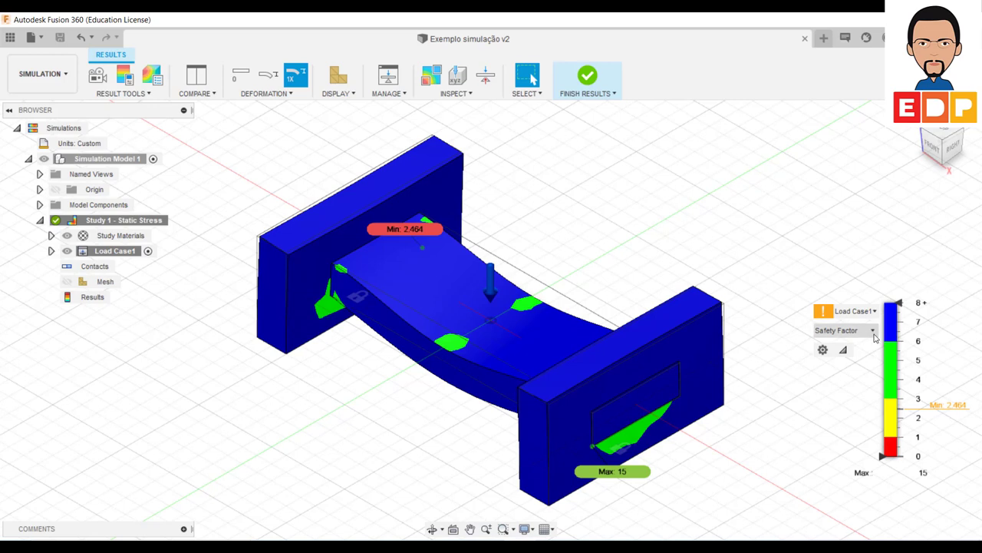
pyautogui.click(872, 330)
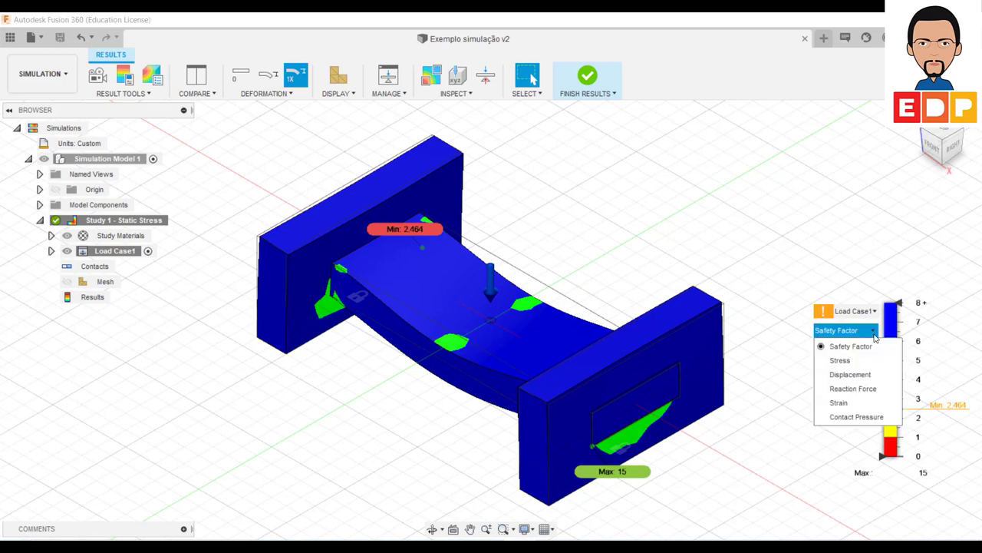
# Step: Plot the stress result and inspect it zoomed in from the front, then isometrically
pyautogui.click(841, 360)
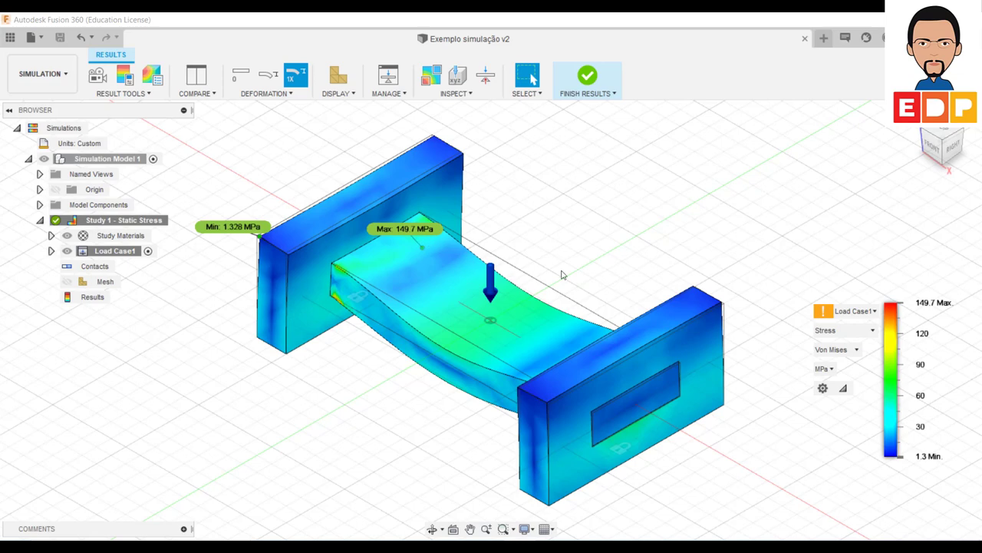
pyautogui.click(932, 151)
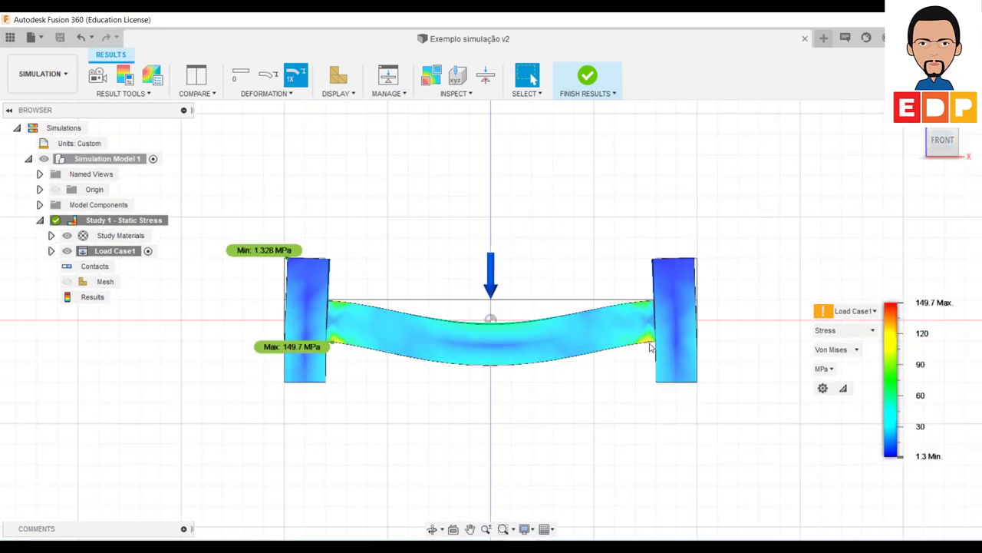
pyautogui.scroll(2, 649, 347)
pyautogui.scroll(2, 649, 347)
pyautogui.scroll(2, 647, 349)
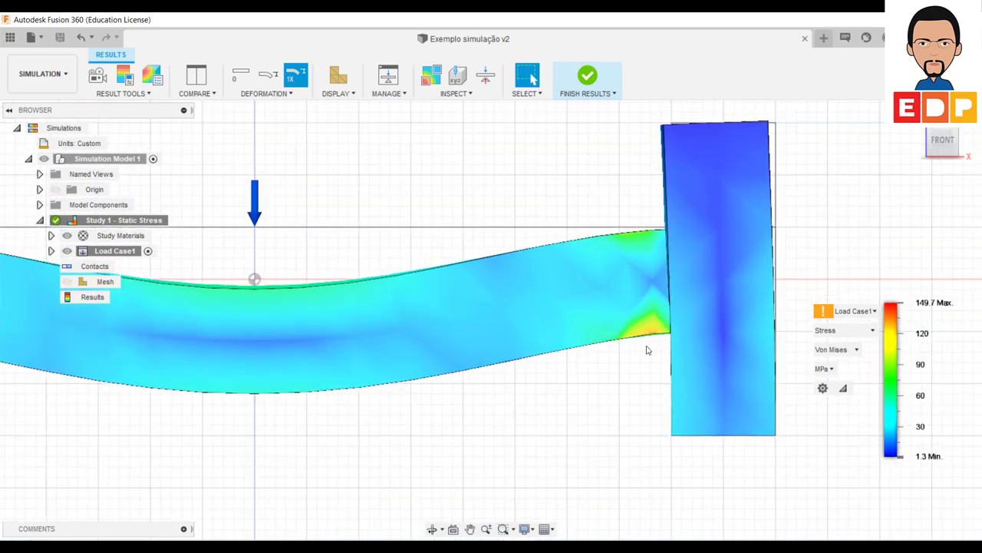
pyautogui.scroll(1, 647, 349)
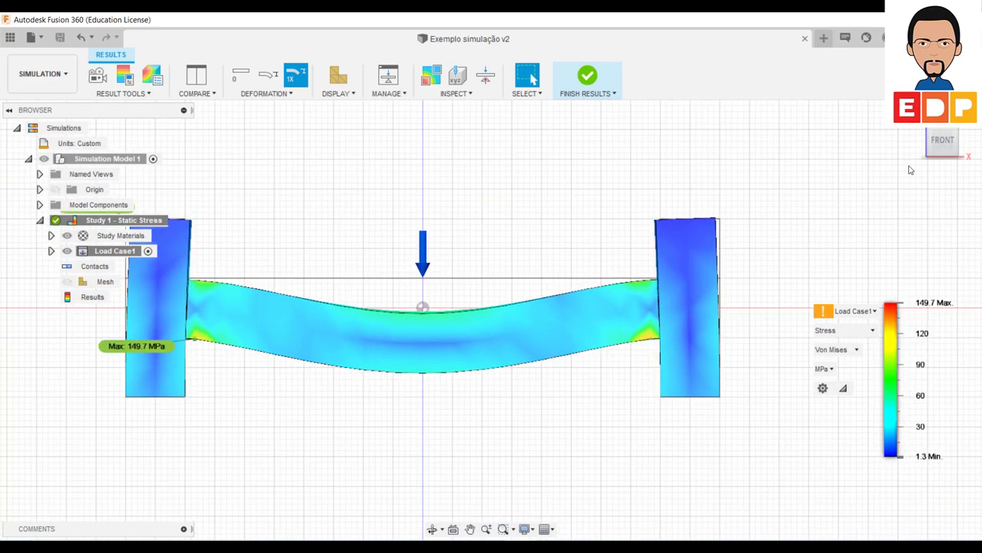
pyautogui.click(961, 135)
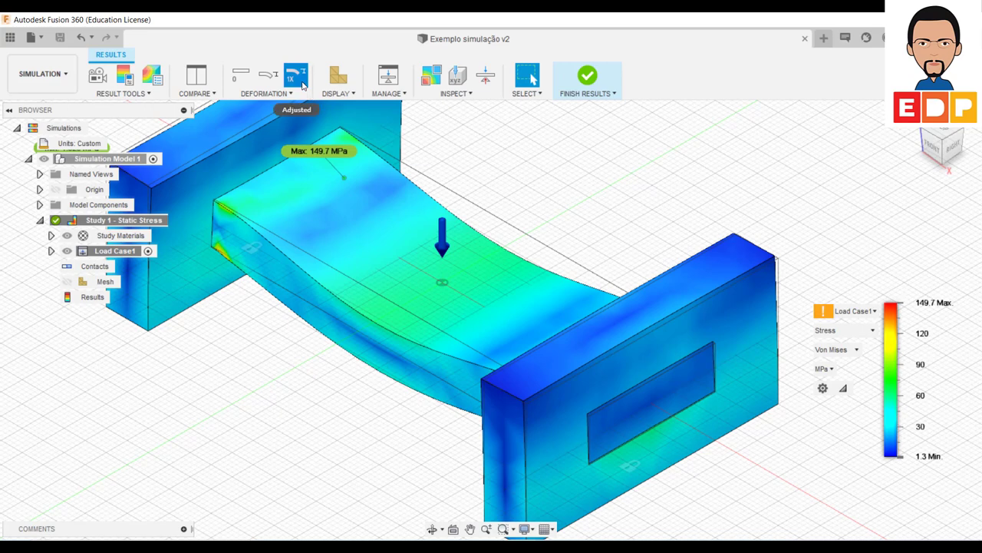
# Step: Show the stress result undeformed, check it from the front, and return to isometric
pyautogui.click(269, 75)
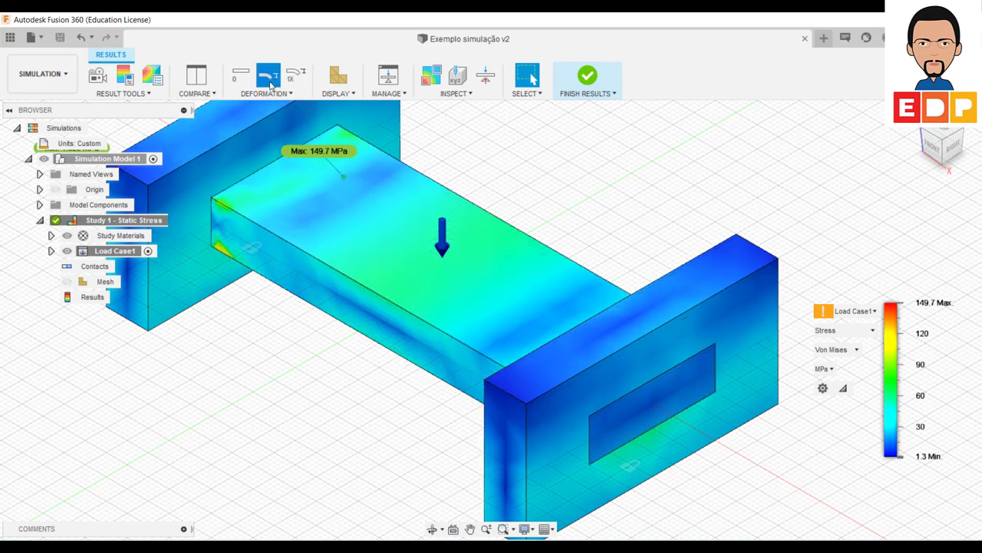
pyautogui.click(931, 147)
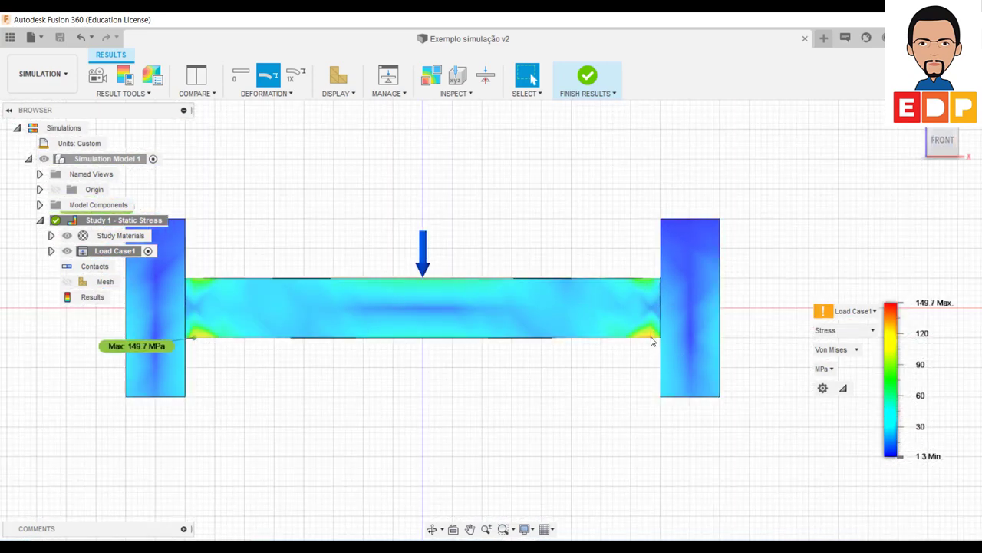
pyautogui.moveTo(942, 142)
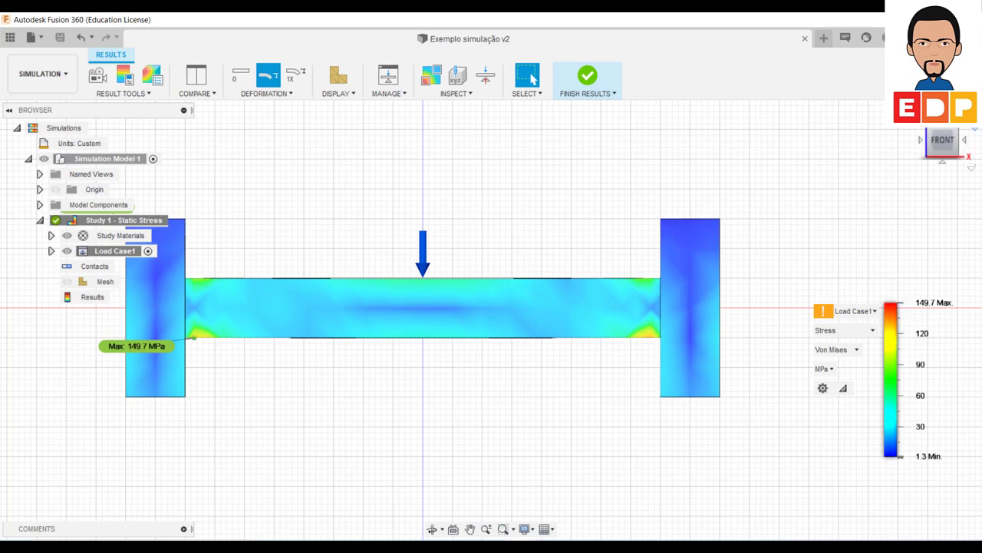
pyautogui.click(957, 132)
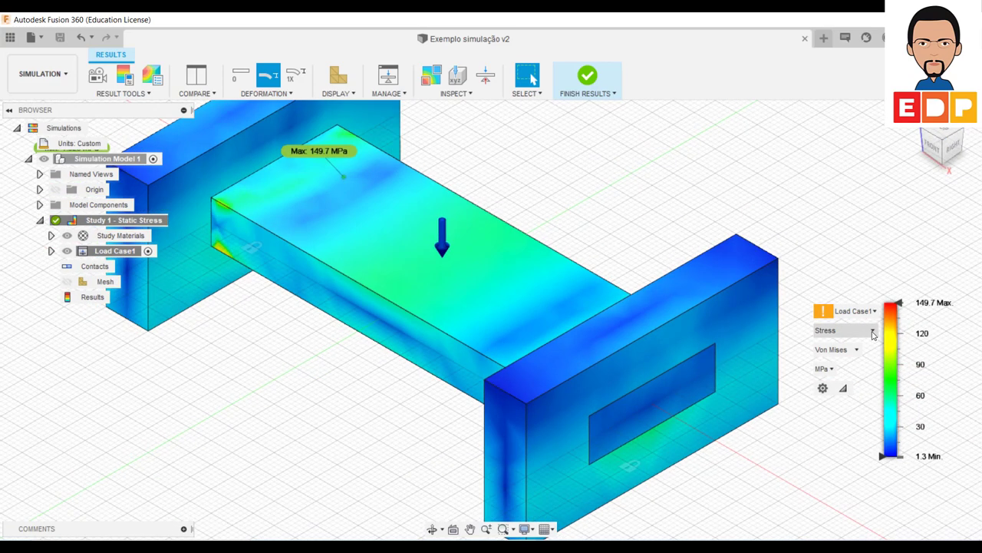
pyautogui.click(872, 330)
# Step: Switch the plot to Displacement, check front and isometric views, and refit the model
pyautogui.click(857, 374)
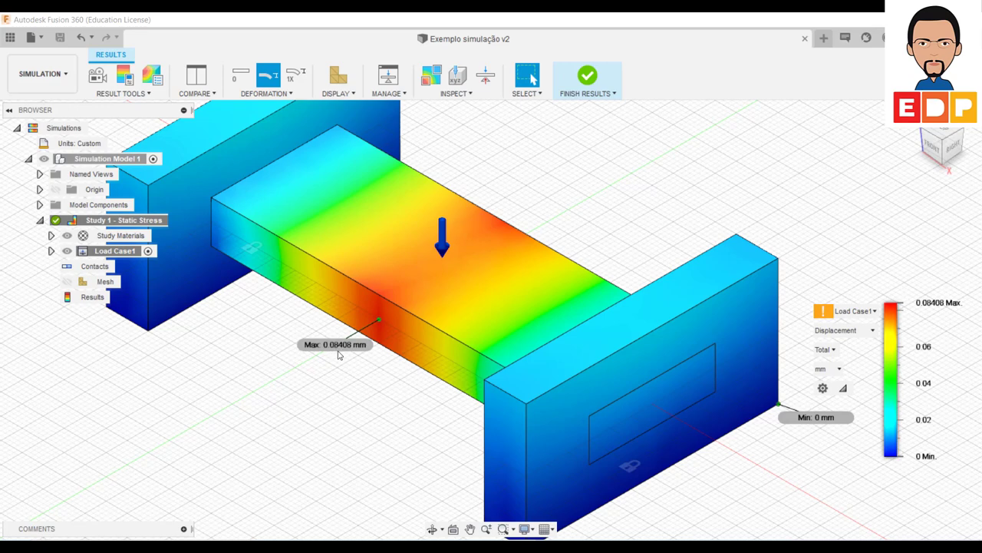
pyautogui.click(940, 134)
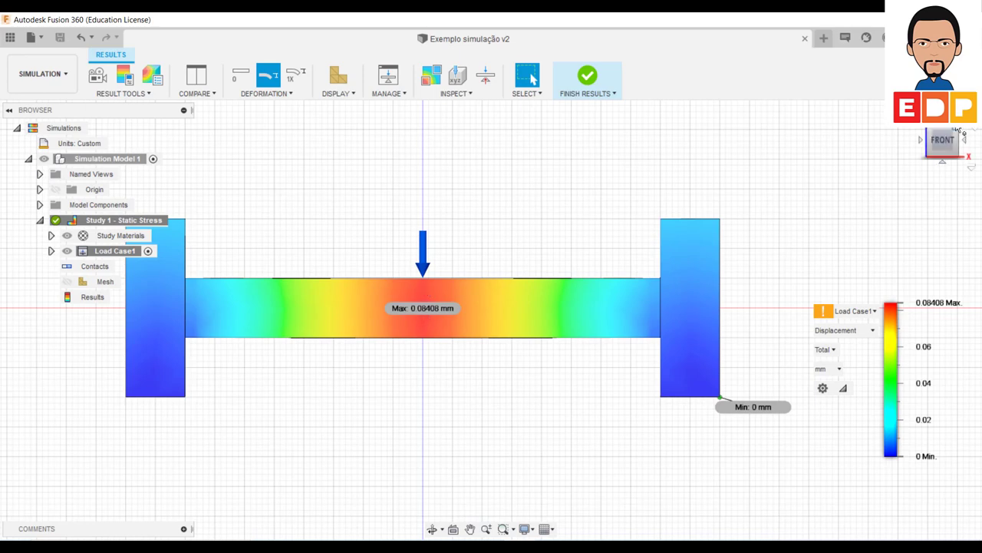
pyautogui.click(932, 153)
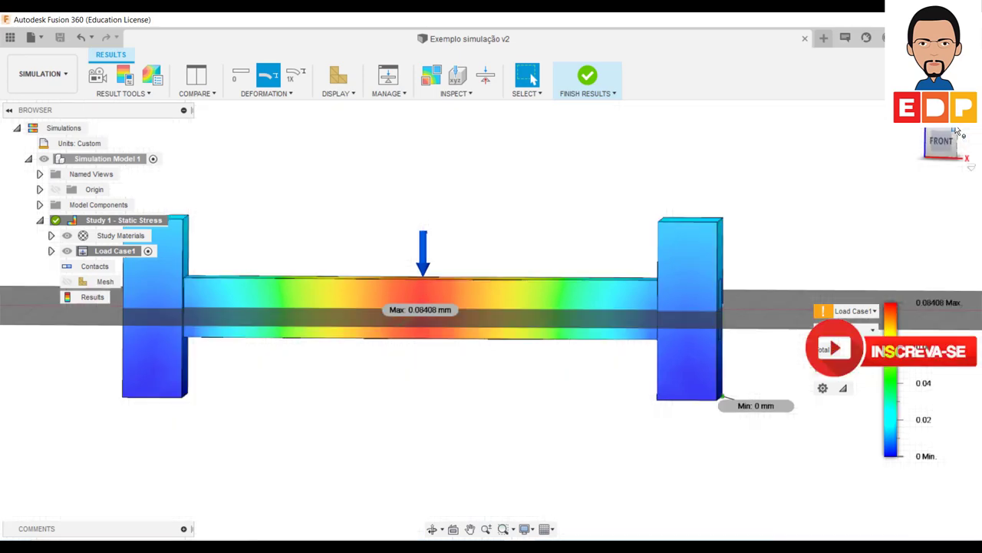
pyautogui.moveTo(872, 331)
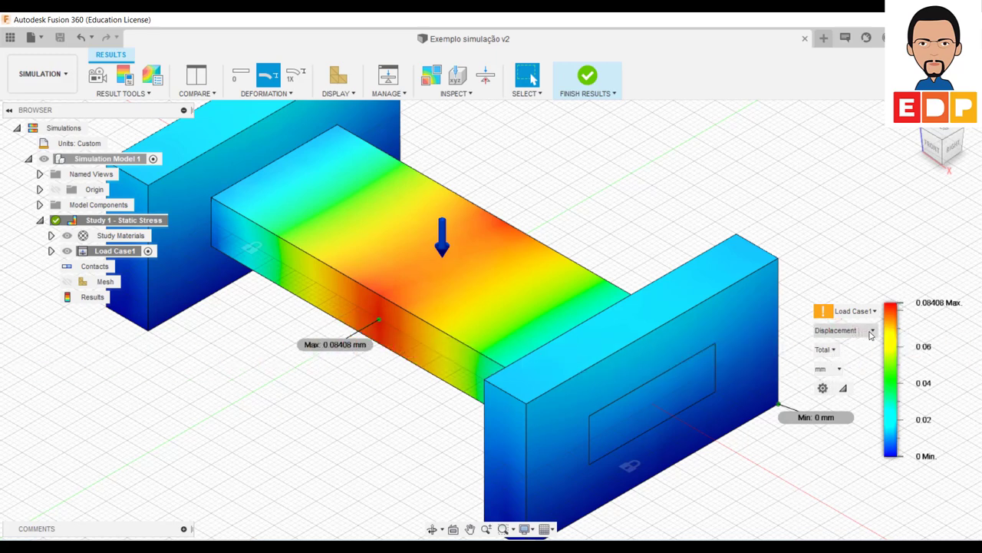
pyautogui.scroll(-3, 775, 278)
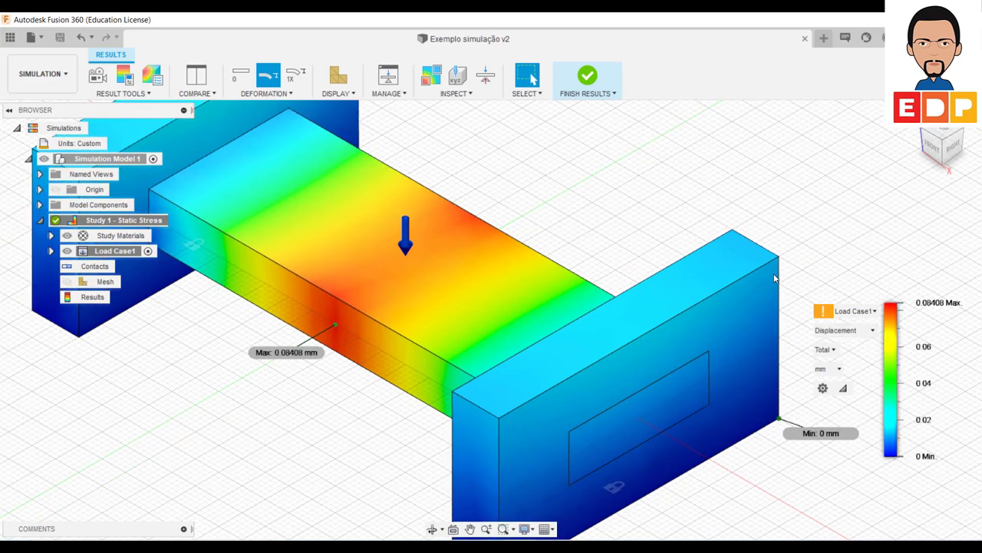
pyautogui.scroll(-1, 775, 278)
pyautogui.moveTo(358, 366); pyautogui.dragTo(315, 405, button='middle')
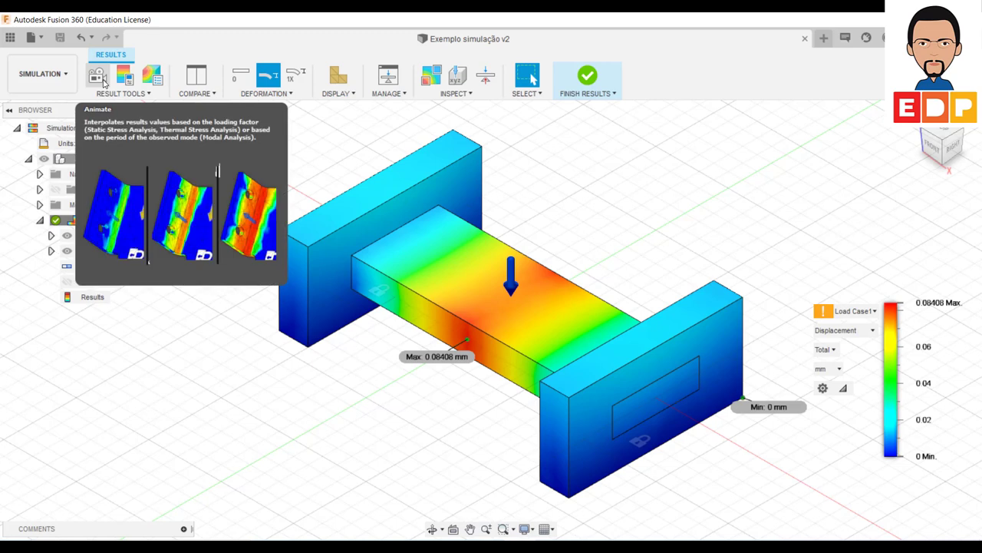
# Step: Animate the displacement result over 25 steps and play it back
pyautogui.click(99, 79)
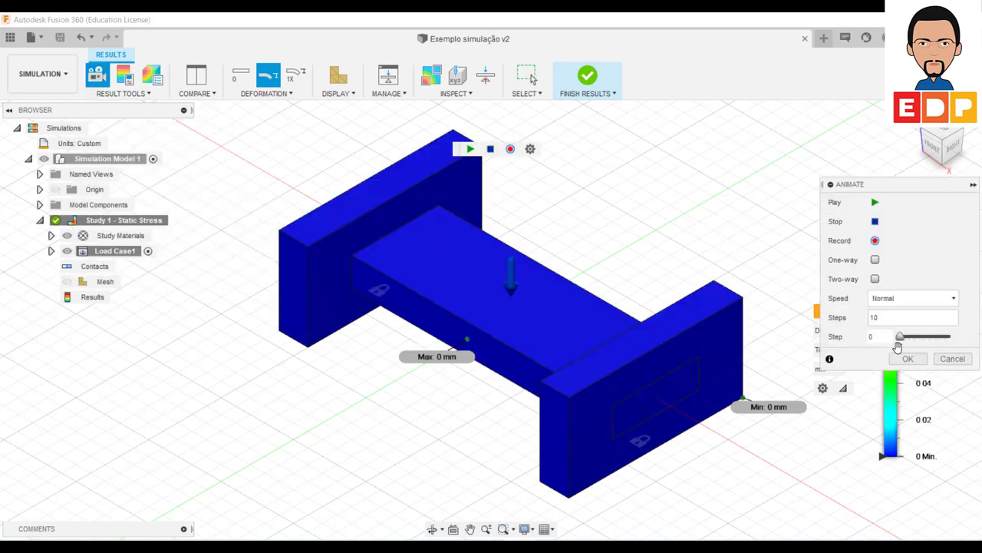
pyautogui.doubleClick(867, 316)
pyautogui.write('25')
pyautogui.click(908, 358)
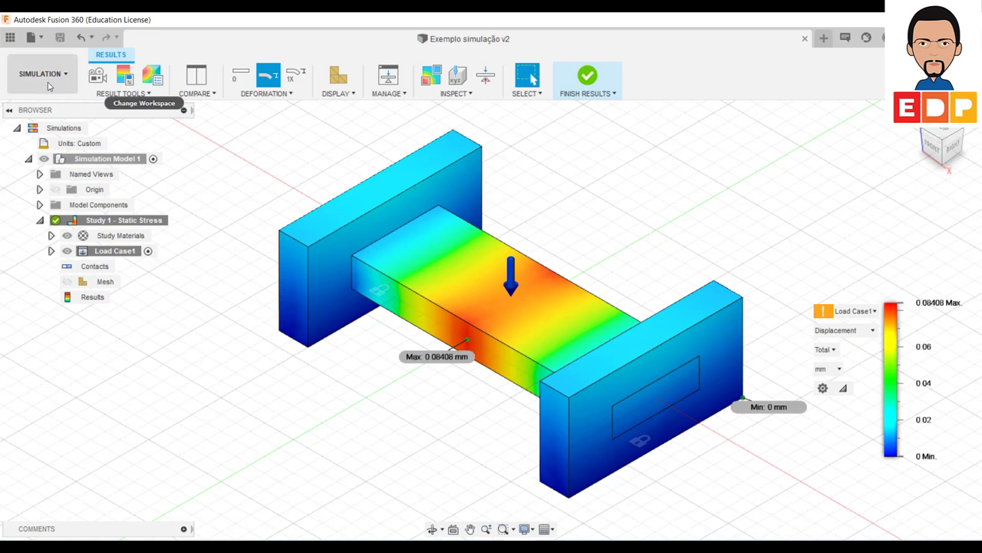
pyautogui.click(96, 74)
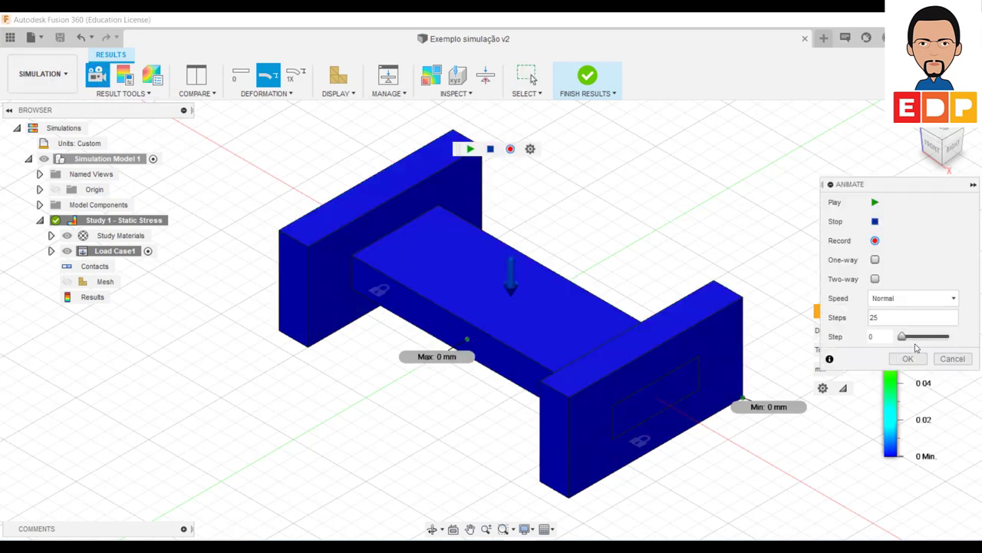
pyautogui.click(875, 202)
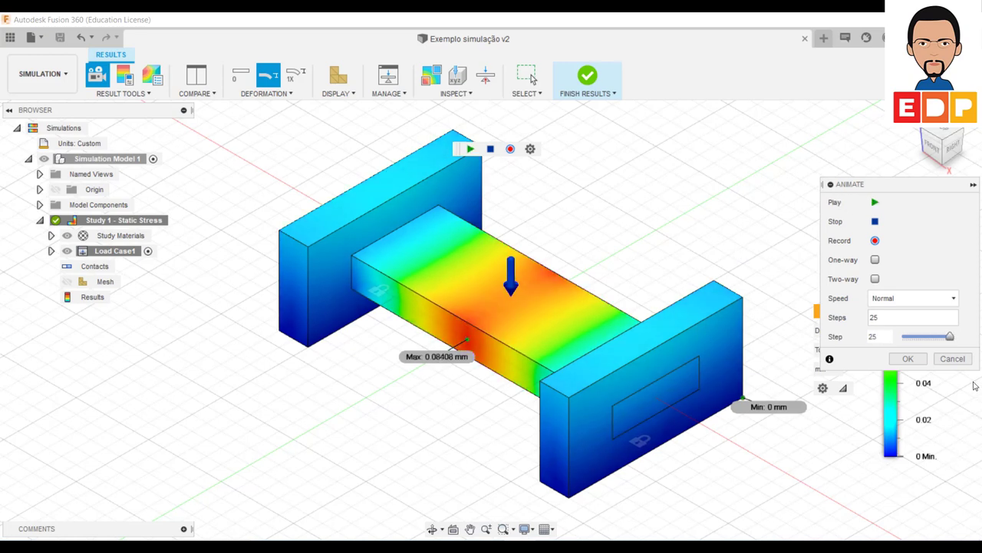
pyautogui.click(954, 361)
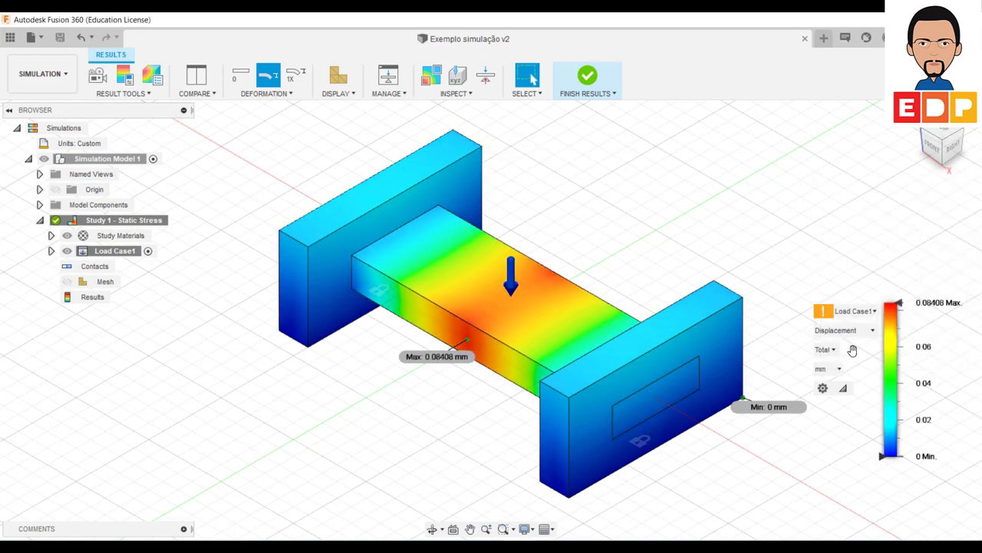
# Step: Switch the result to Von Mises stress, play its animation, then replay it from the front view
pyautogui.click(872, 332)
pyautogui.click(844, 360)
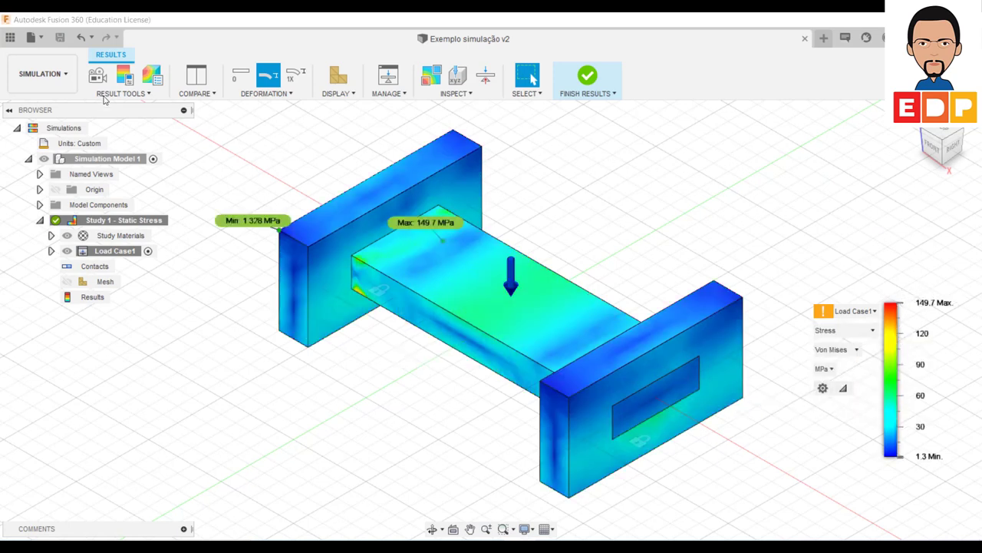
pyautogui.click(96, 74)
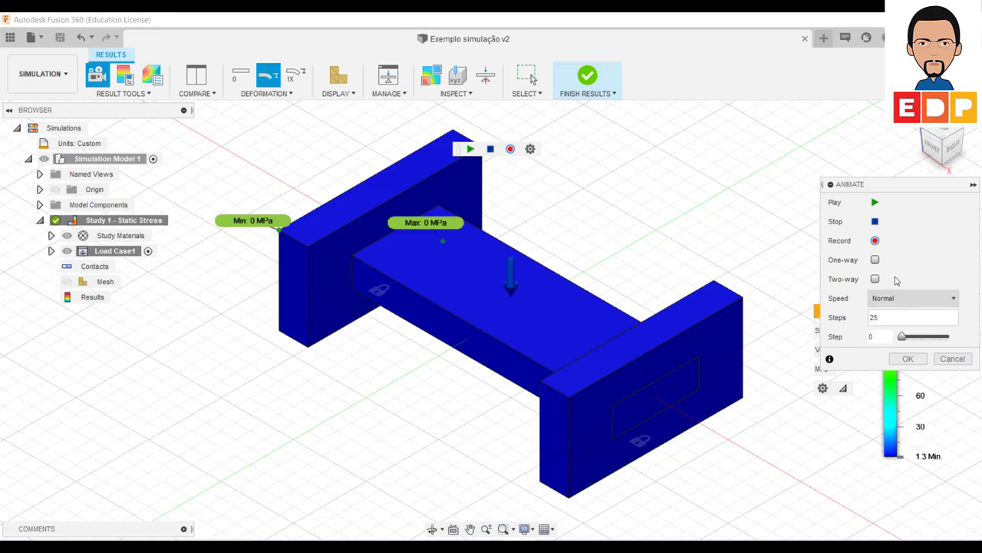
pyautogui.click(875, 203)
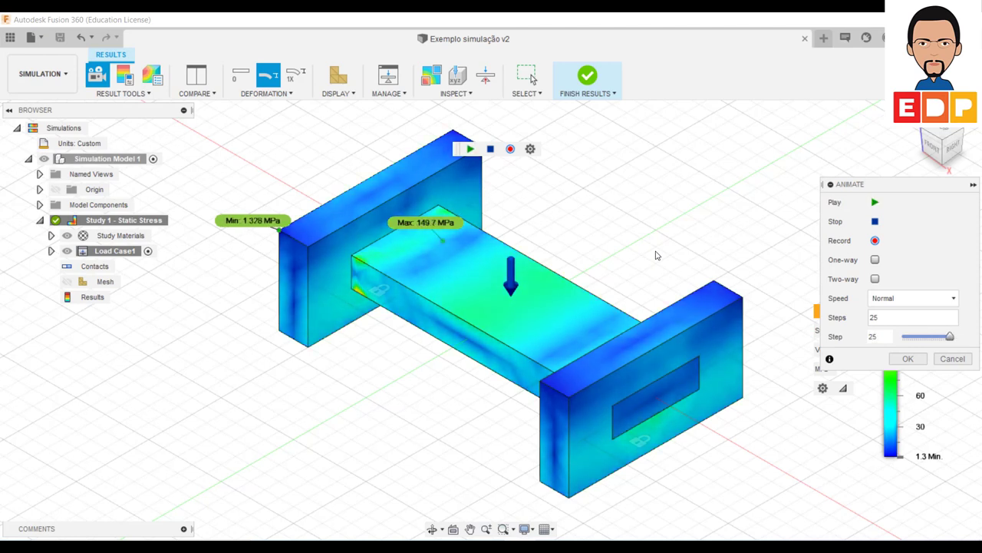
pyautogui.click(933, 147)
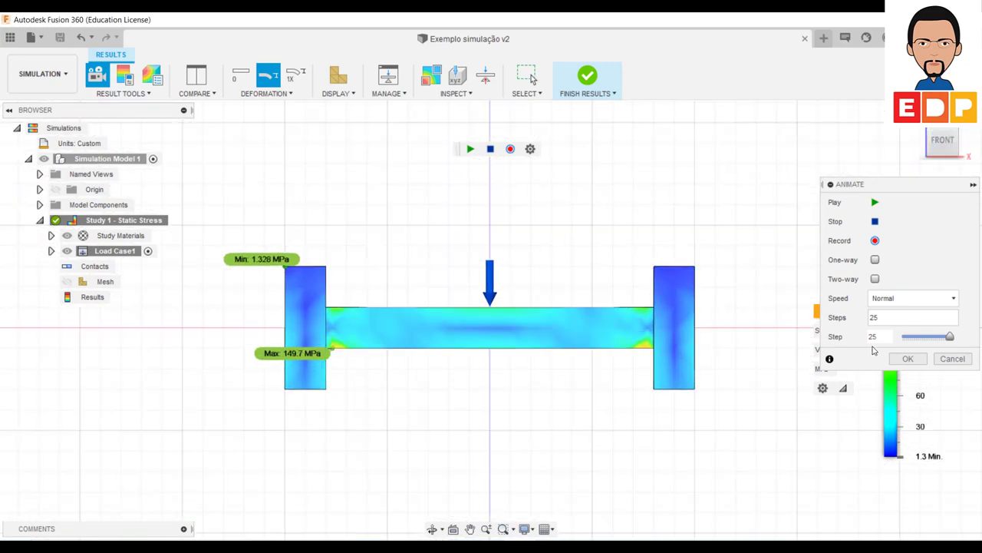
pyautogui.click(874, 202)
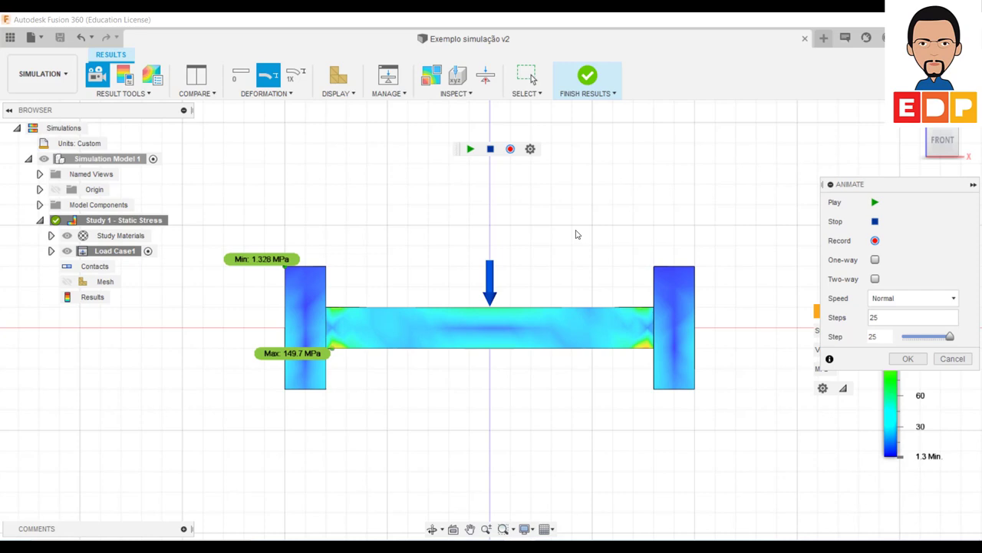
# Step: Preview the Study Report in the browser using the default report settings
pyautogui.click(150, 94)
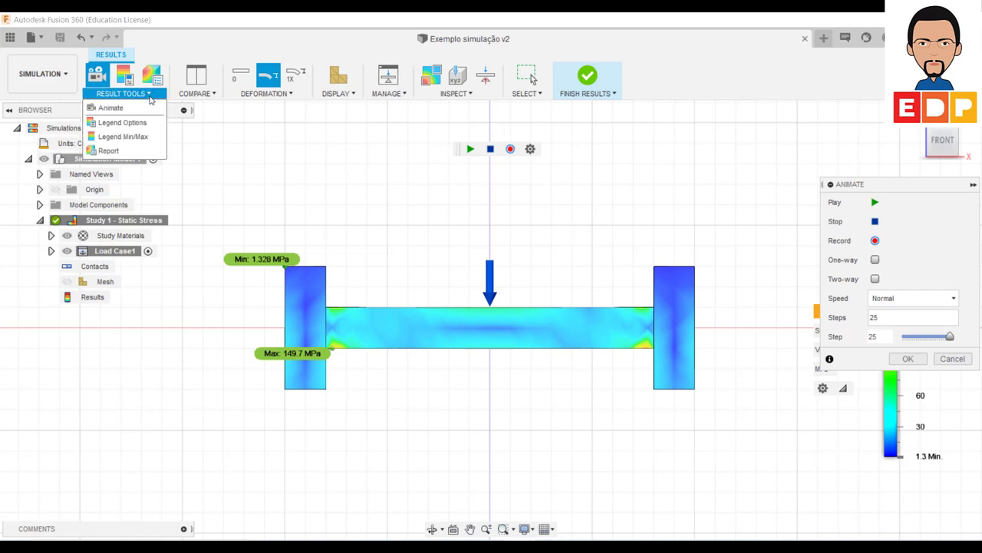
pyautogui.click(108, 150)
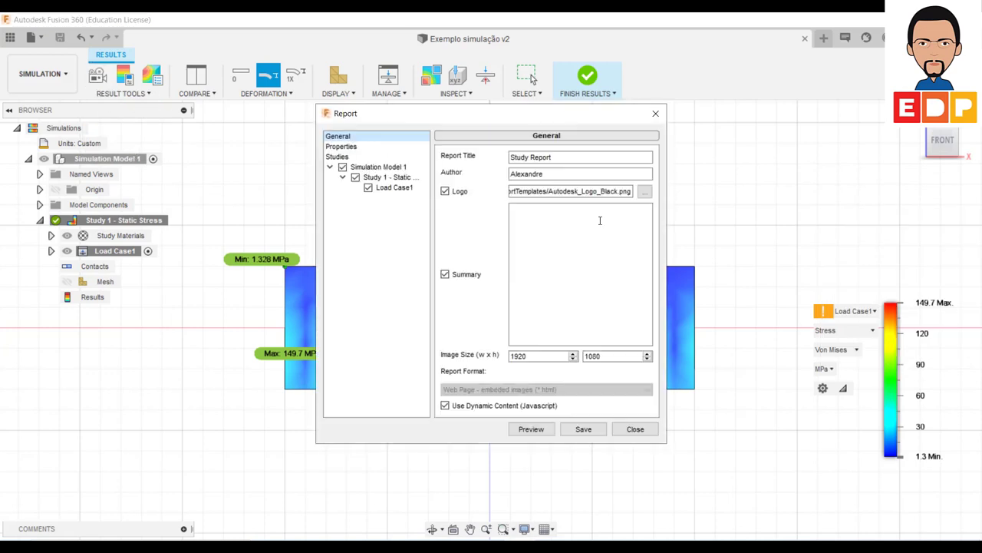
pyautogui.click(522, 432)
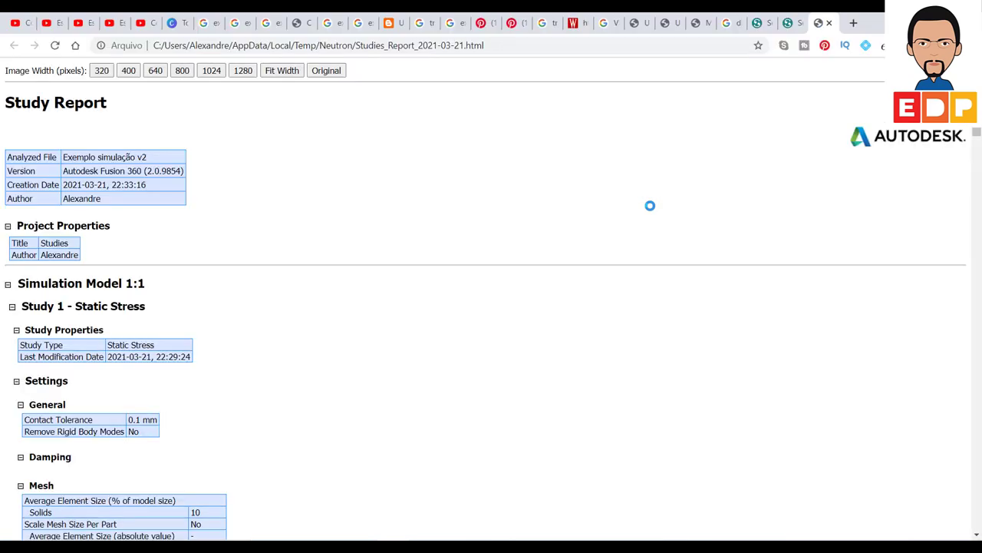
# Step: Scroll through the Studies_Report page's materials, loads and results summary, then return to the top
pyautogui.scroll(-5, 491, 338)
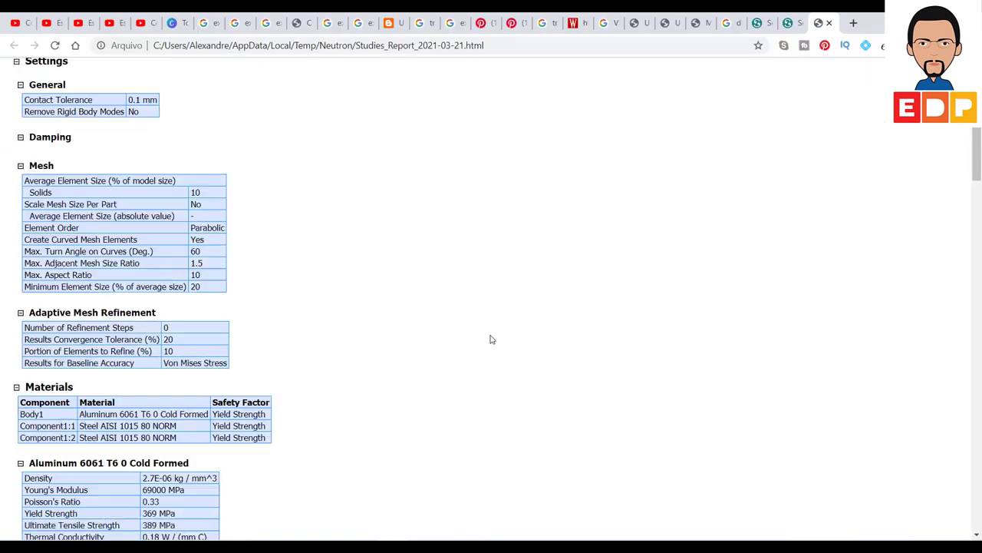
pyautogui.scroll(-3, 484, 348)
pyautogui.scroll(-2, 484, 350)
pyautogui.scroll(-5, 485, 351)
pyautogui.scroll(-3, 484, 351)
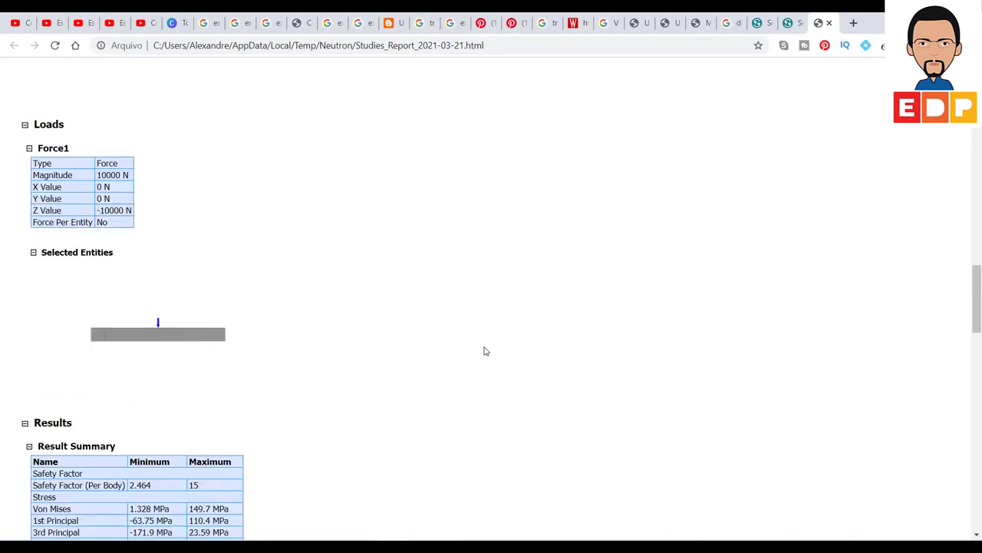
pyautogui.scroll(-3, 485, 351)
pyautogui.scroll(-5, 485, 351)
pyautogui.scroll(-3, 484, 351)
pyautogui.scroll(5, 484, 351)
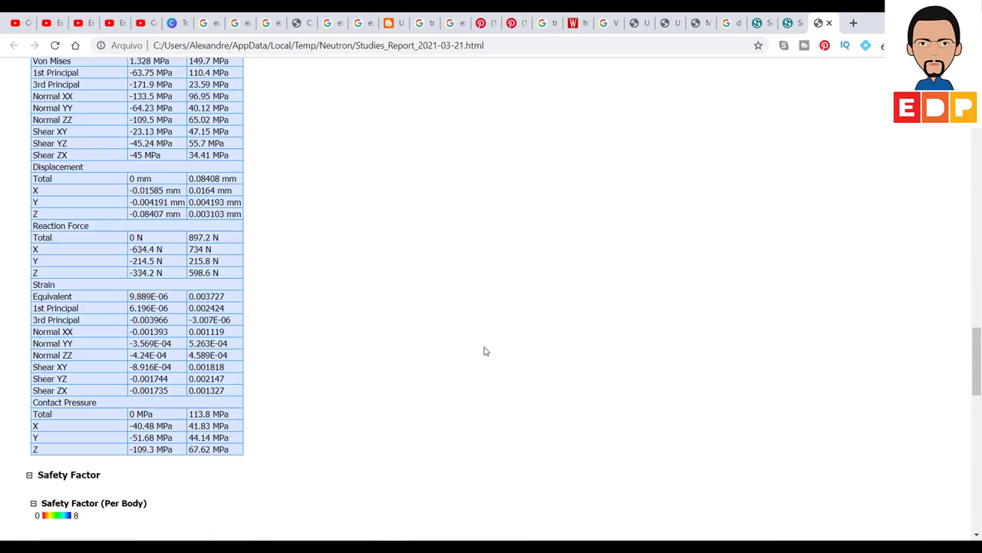
pyautogui.scroll(3, 485, 350)
pyautogui.scroll(6, 484, 351)
pyautogui.scroll(4, 484, 351)
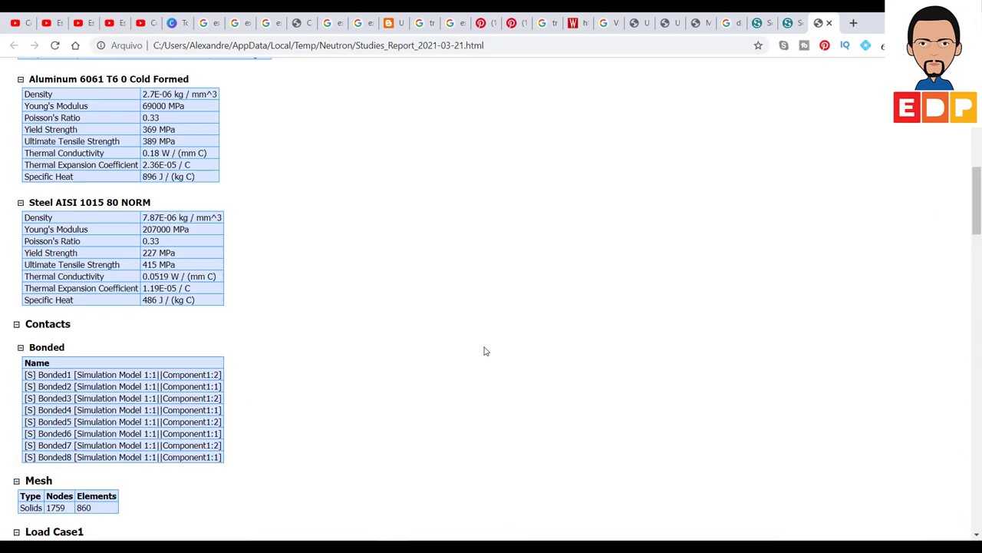
pyautogui.scroll(4, 484, 351)
pyautogui.scroll(-2, 484, 351)
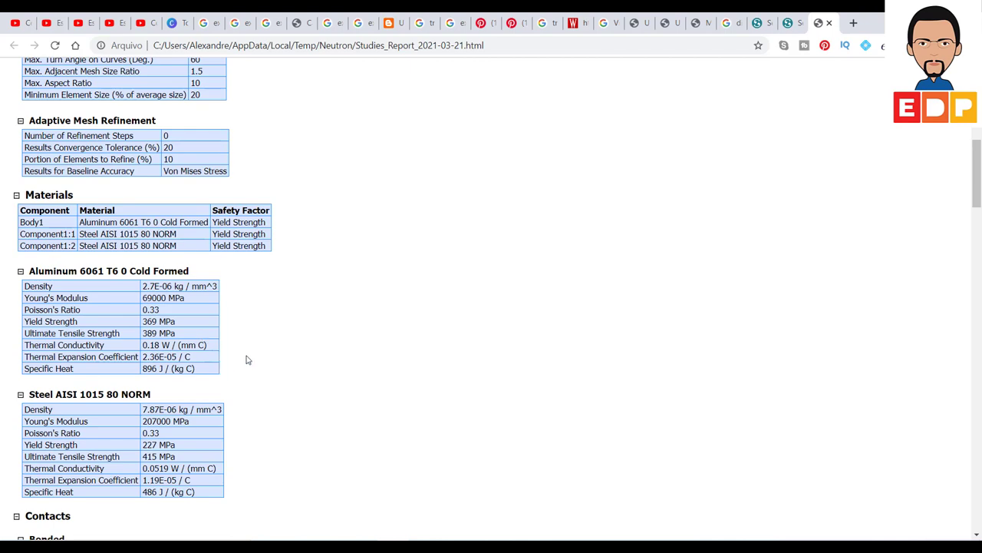
pyautogui.scroll(2, 268, 355)
pyautogui.scroll(2, 268, 355)
pyautogui.scroll(3, 268, 355)
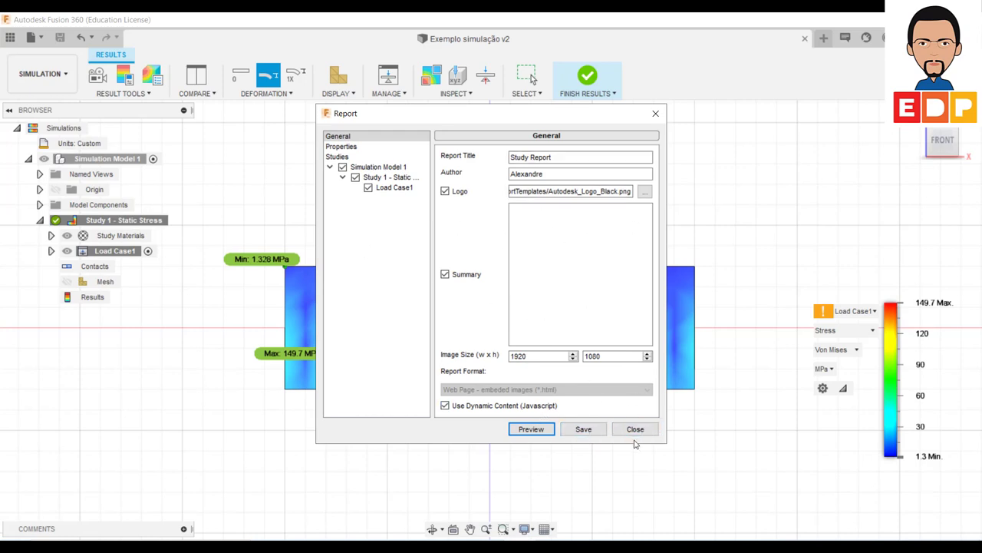
# Step: Close the Report dialog, leaving the front-view stress plot of 1.328 to 149.7 MPa
pyautogui.click(636, 429)
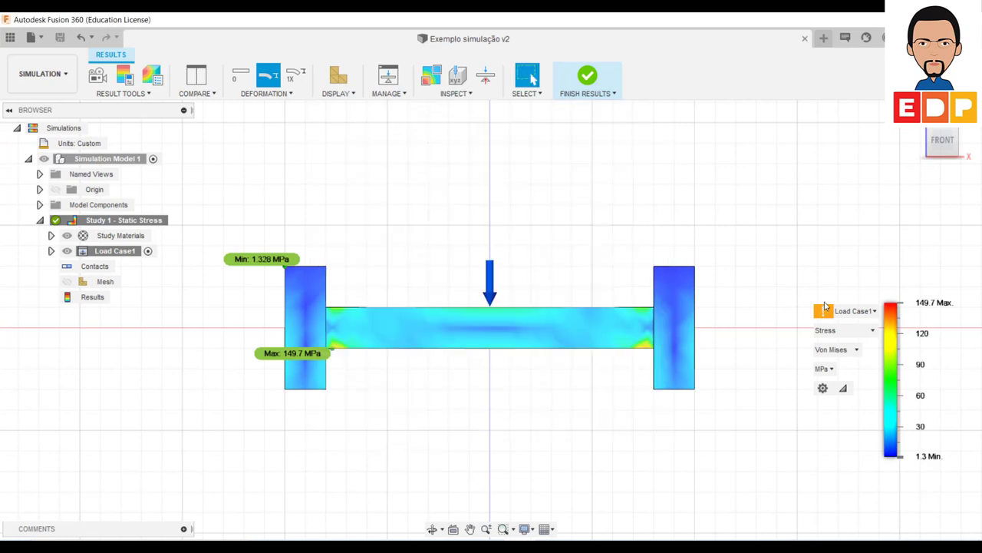